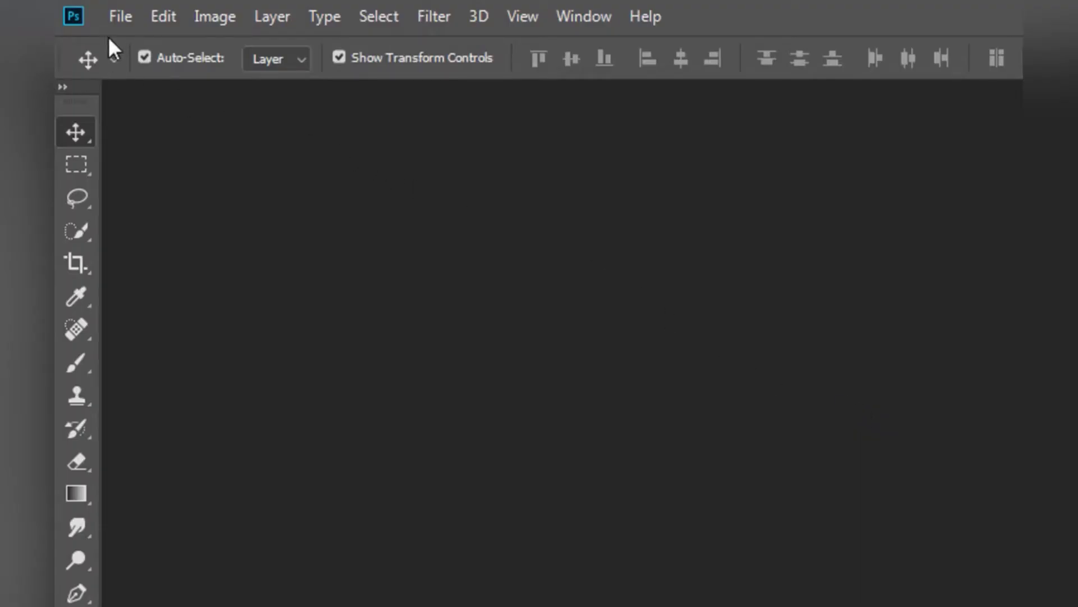
Create a new A4 print document, 210 × 297 mm at 300 ppi.
left_click(115, 14)
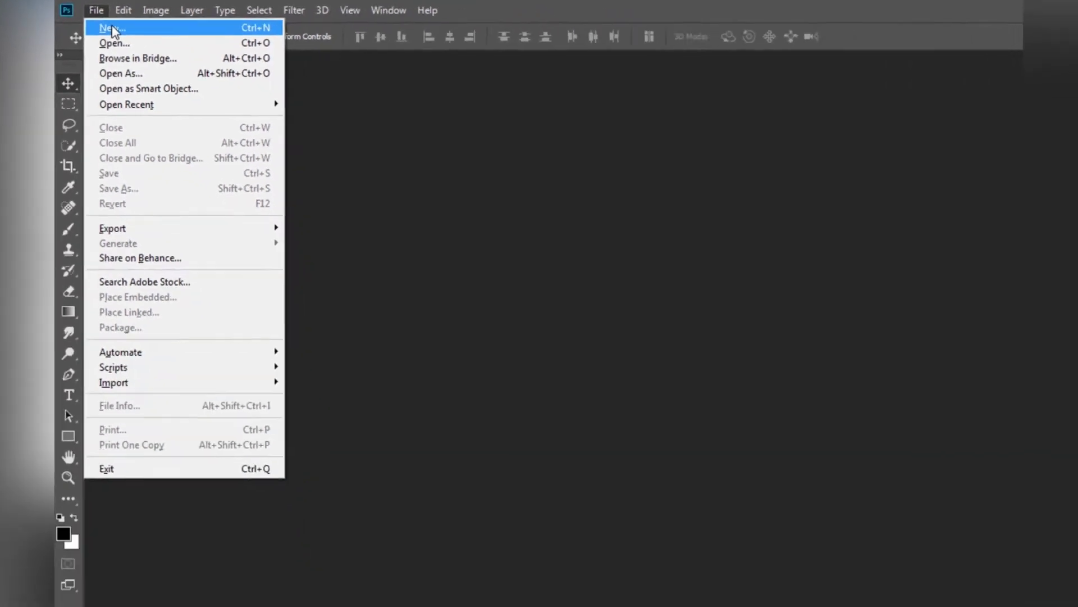
left_click(145, 41)
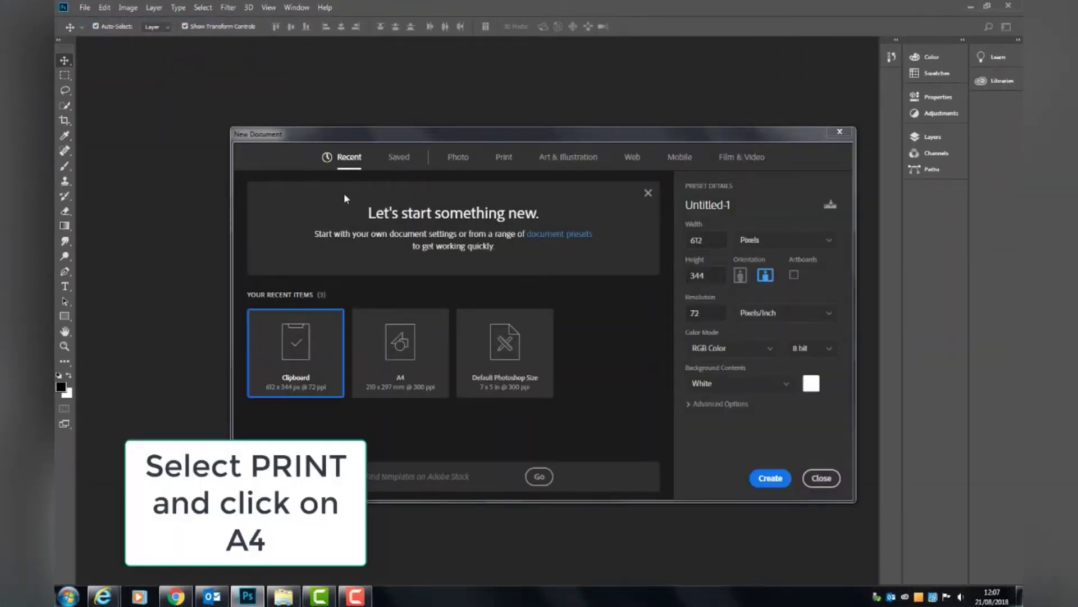
left_click(508, 159)
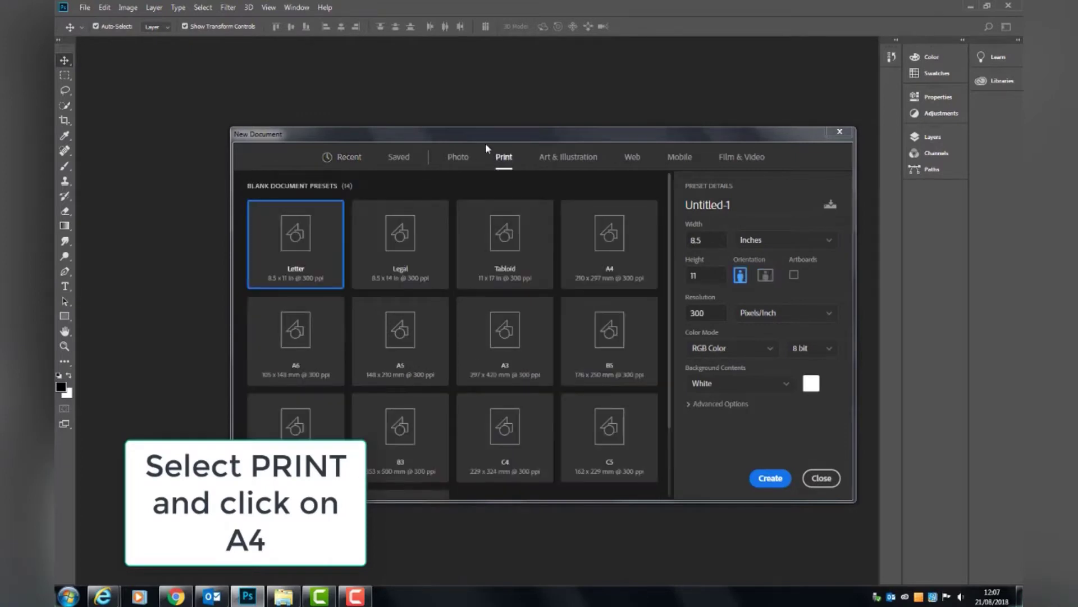
left_click(617, 254)
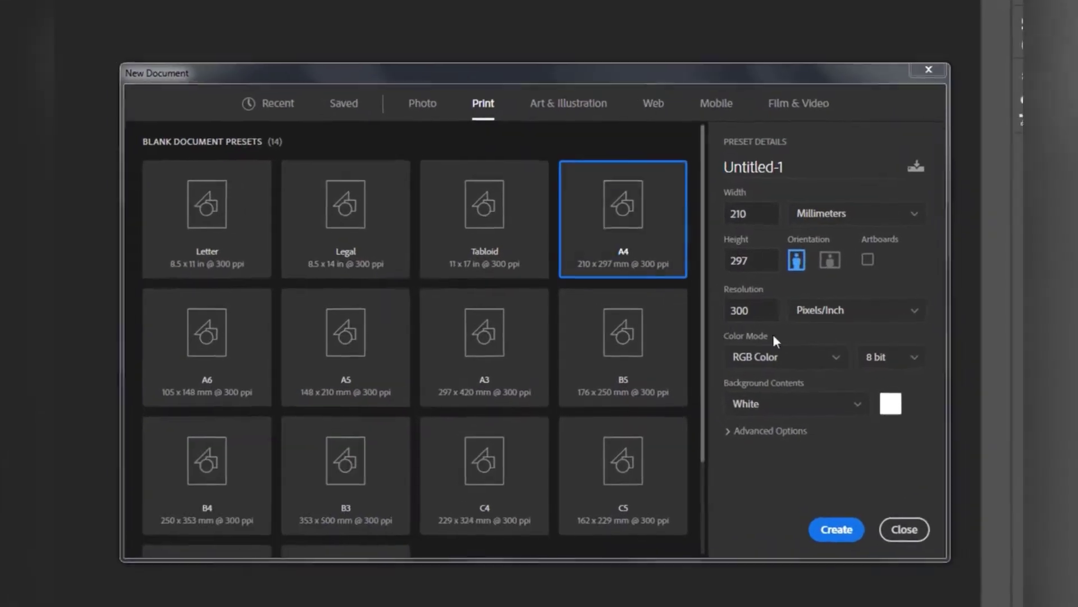
left_click(836, 529)
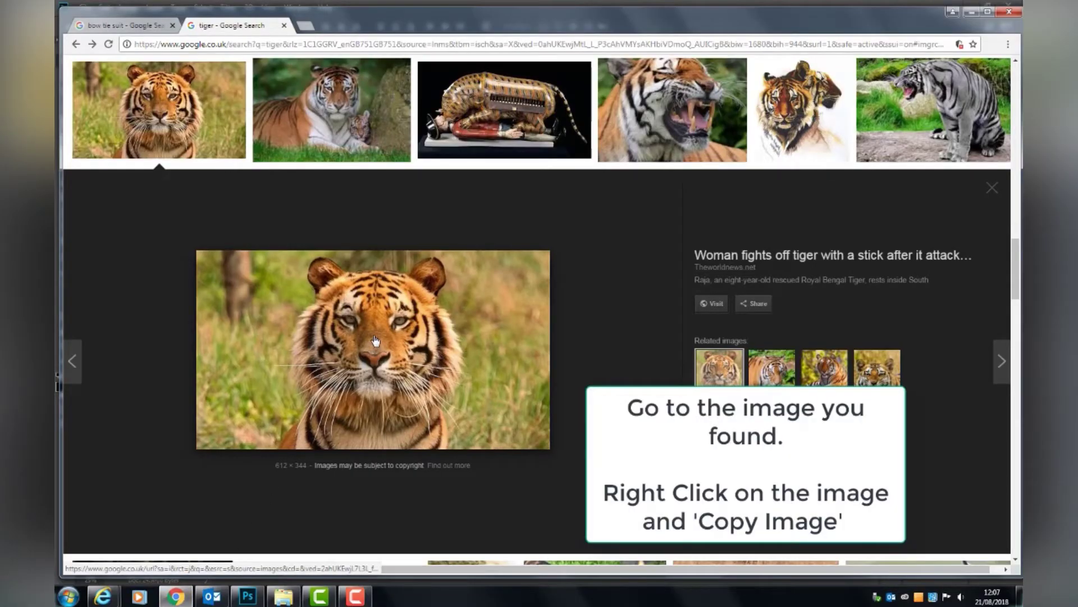
Copy the close-up tiger photo from Google Images and return to Photoshop.
right_click(375, 339)
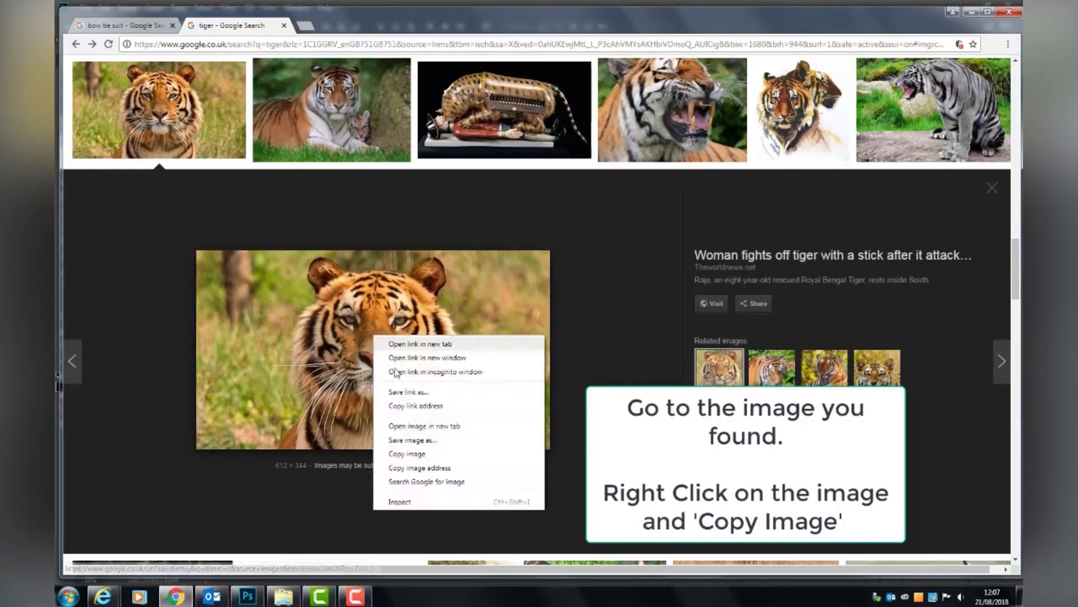
left_click(402, 454)
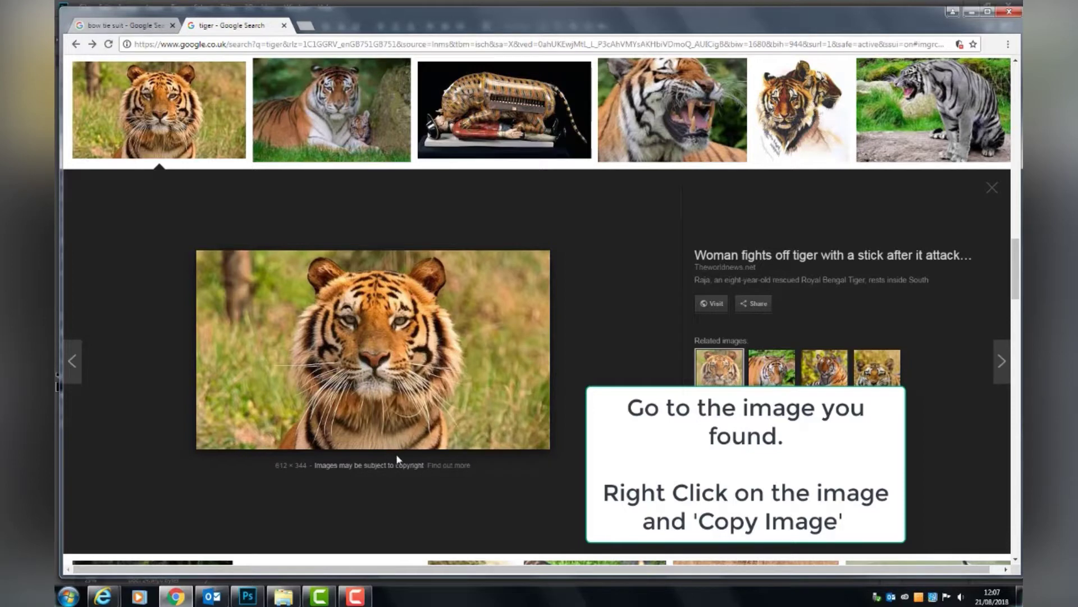
left_click(247, 597)
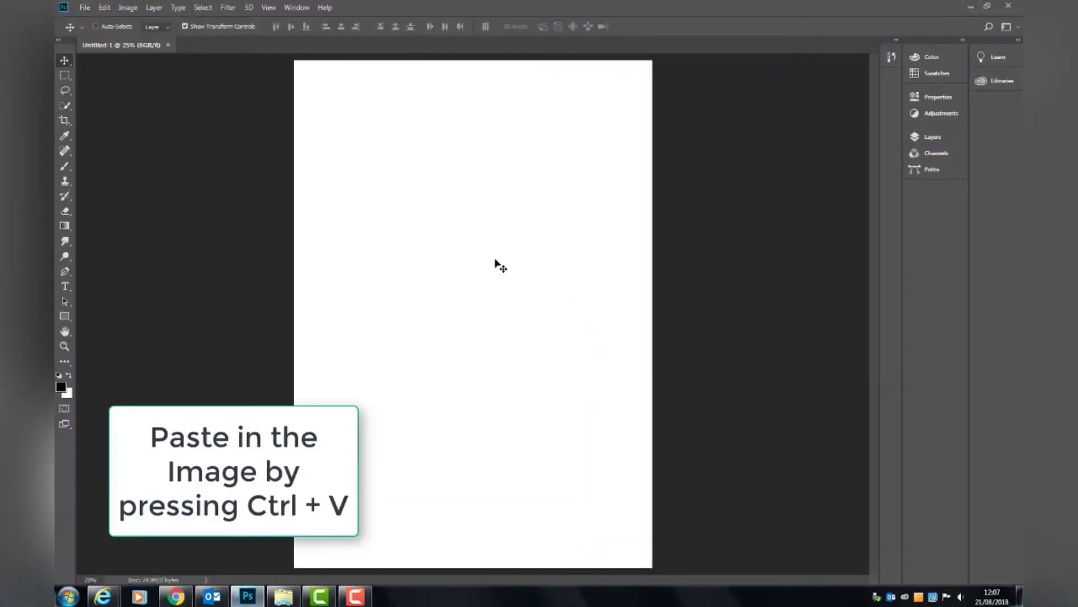
Paste the tiger photo and scale it to about 399%, spanning the page's upper half.
key("ctrl+v")
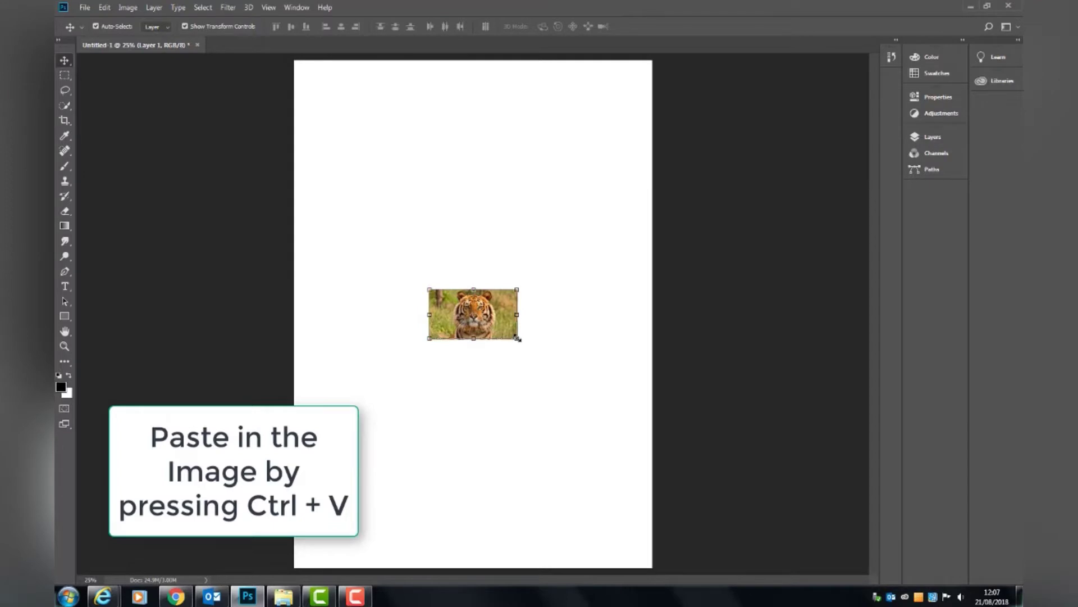
left_click_drag(517, 338, 648, 414)
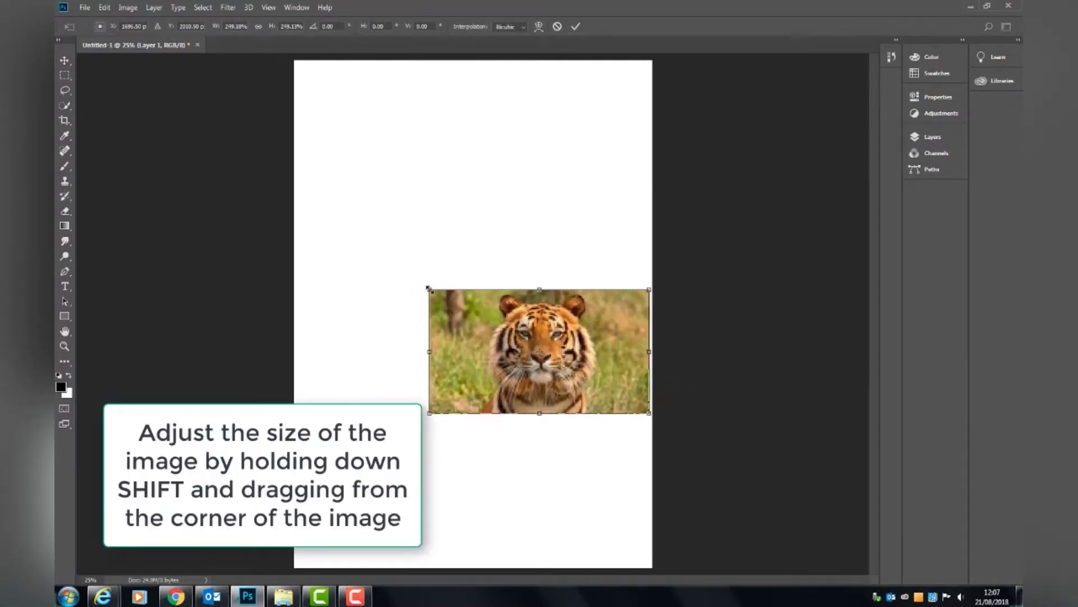
left_click_drag(428, 289, 310, 193)
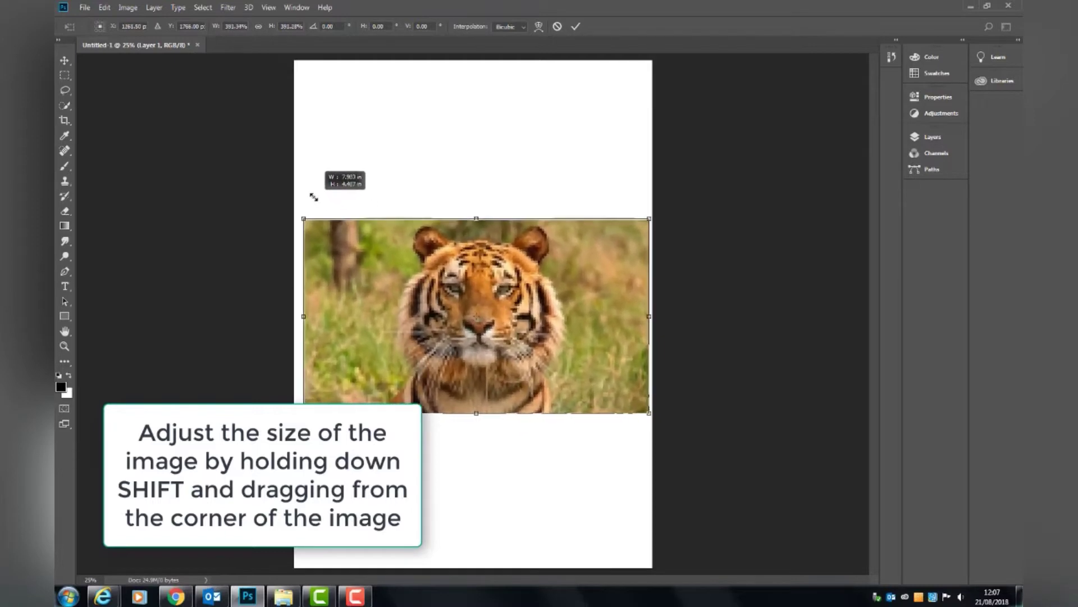
left_click_drag(530, 309, 527, 256)
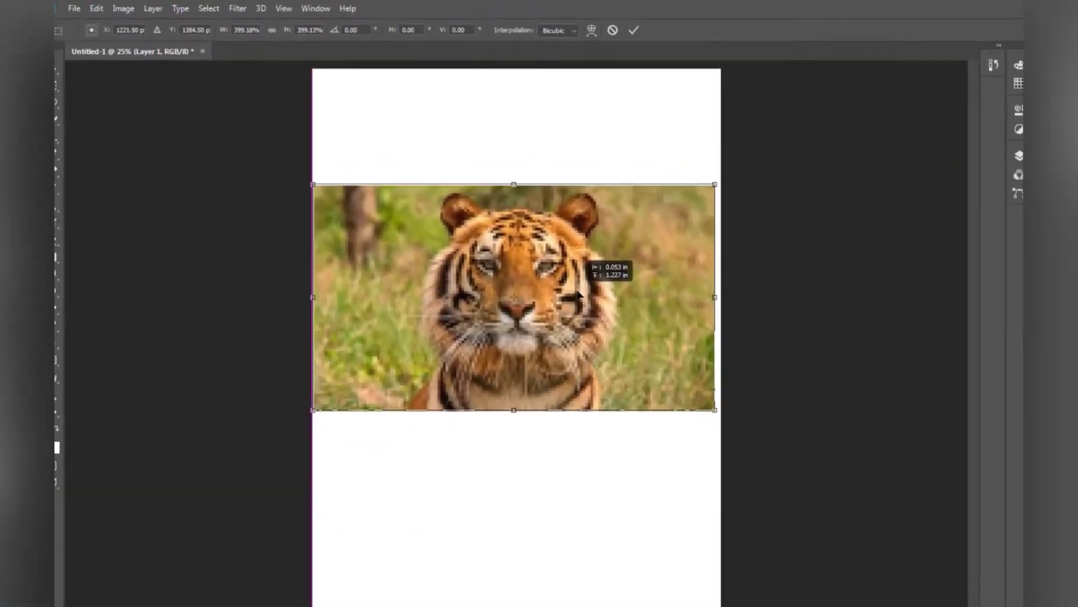
left_click_drag(578, 293, 578, 291)
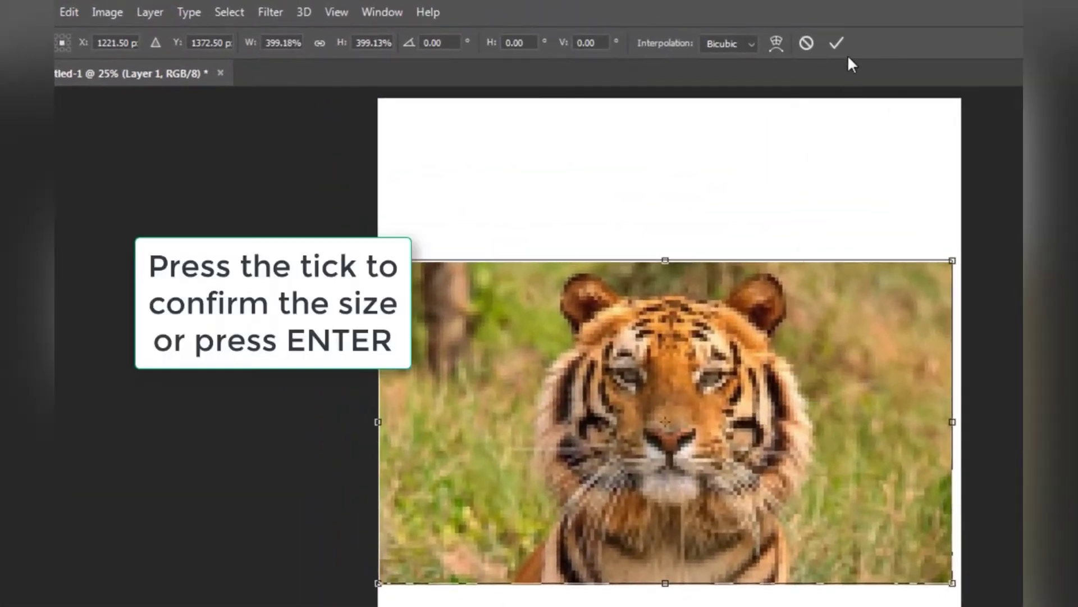
left_click(837, 45)
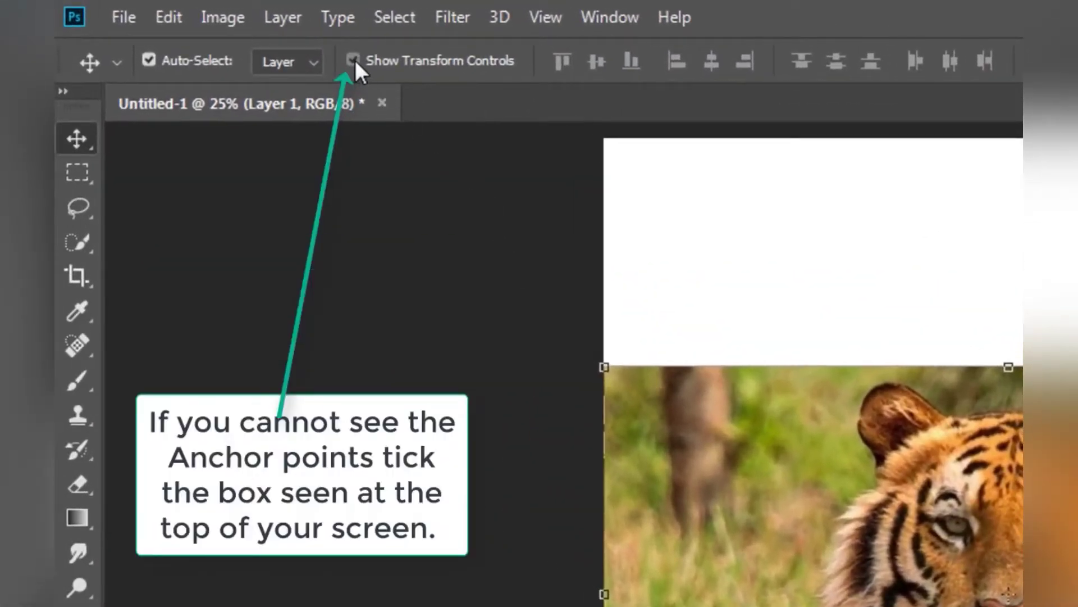
Unlock the white Background as Layer 0, hide it, and select the tiger layer.
left_click(352, 60)
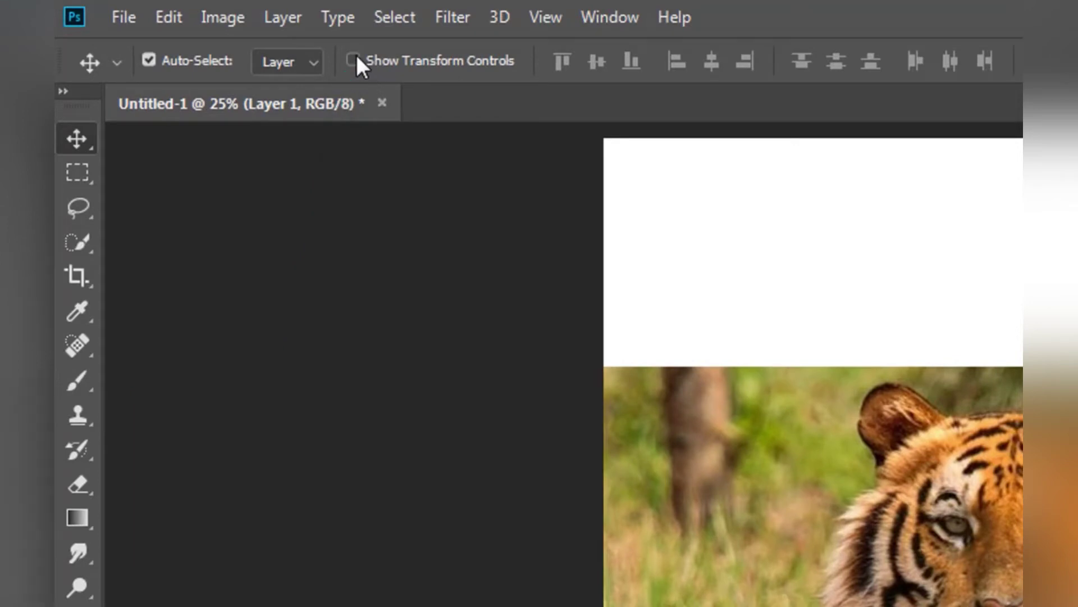
left_click(356, 56)
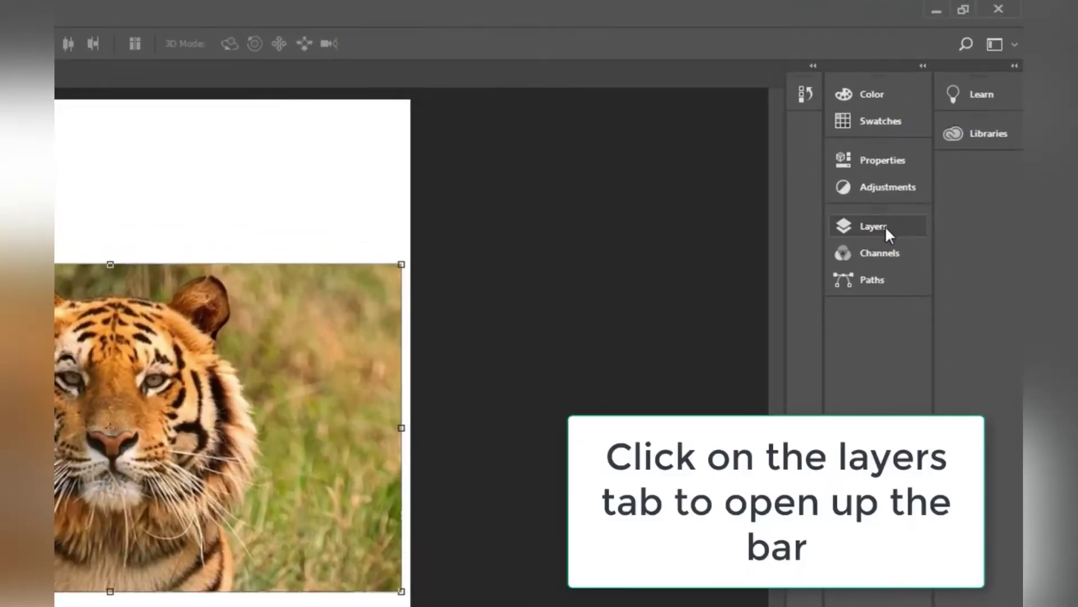
left_click(885, 226)
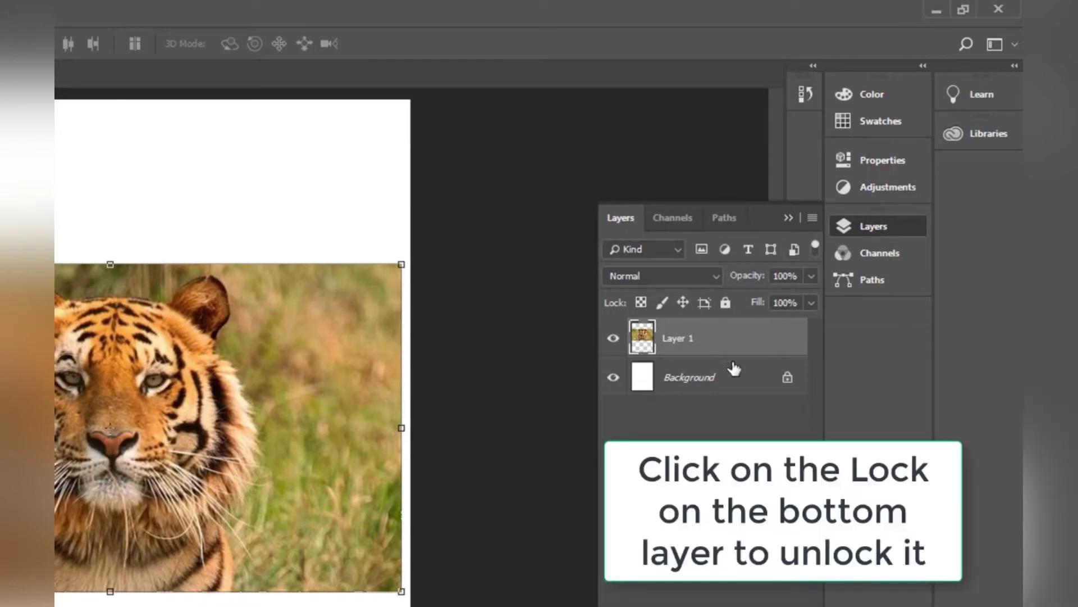
left_click(787, 378)
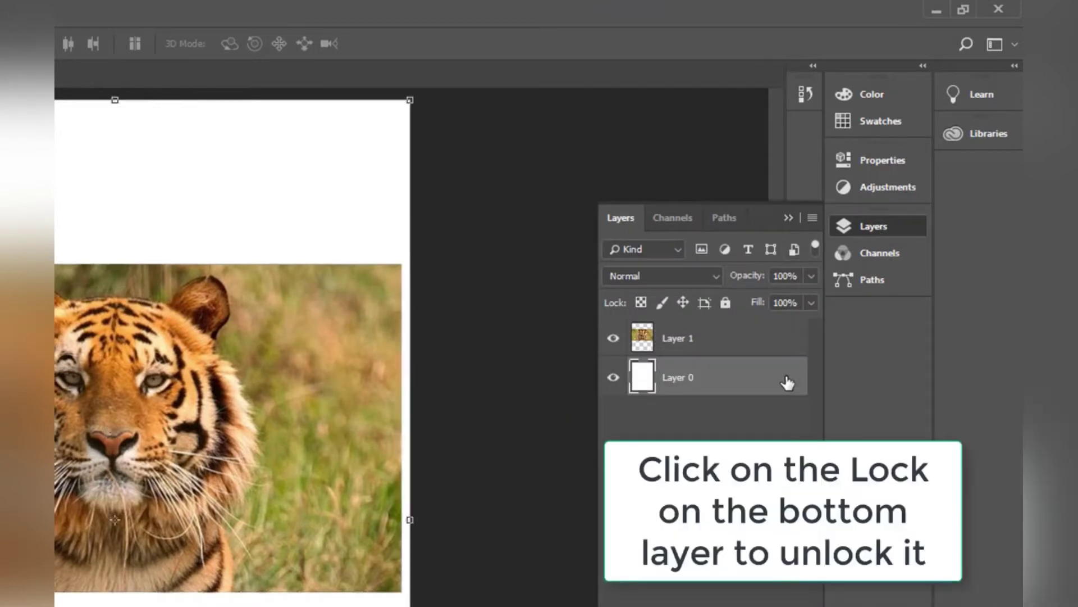
left_click(613, 381)
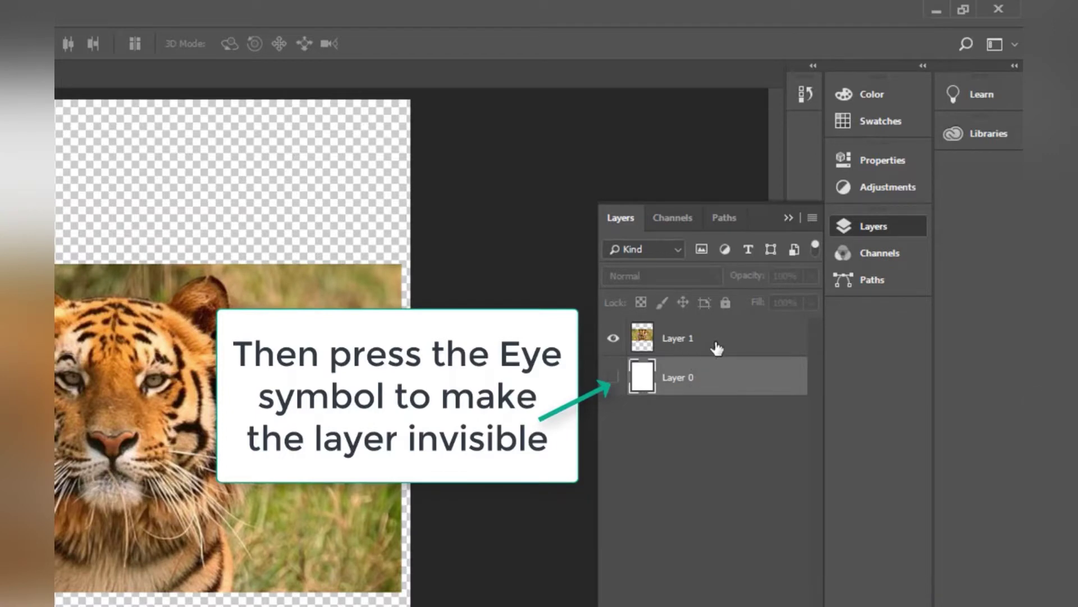
left_click(718, 340)
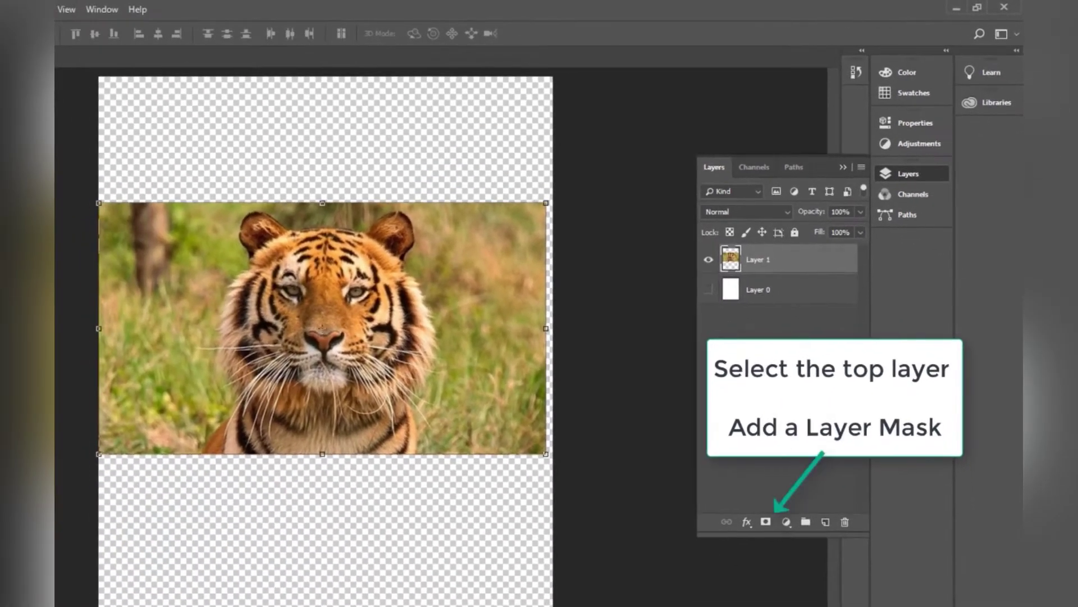
Add a layer mask to the tiger layer and set a Soft Round brush at 0% hardness, 155 px.
left_click(766, 522)
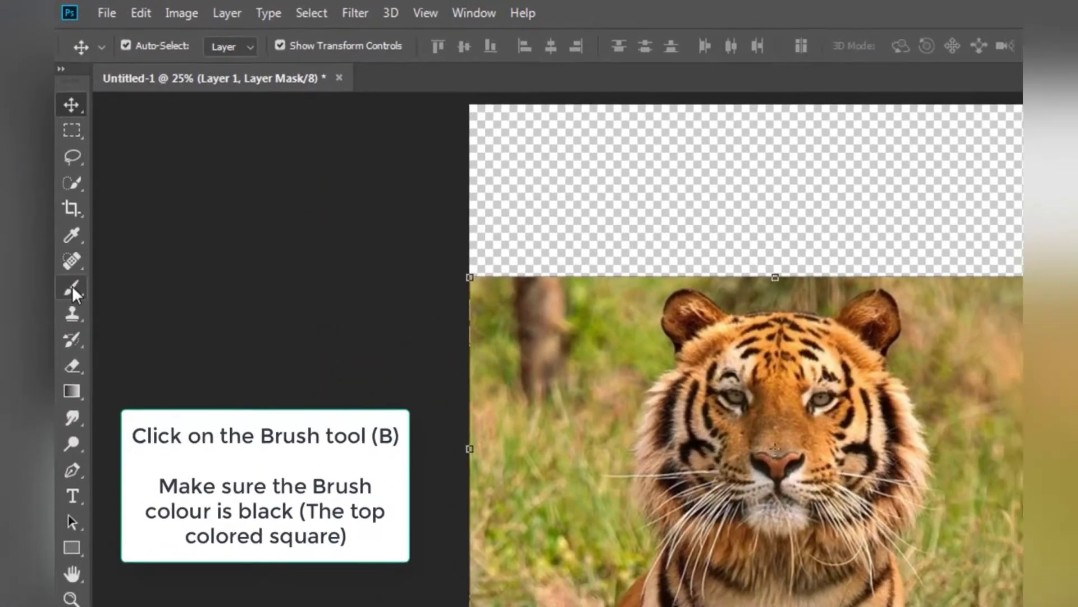
left_click(66, 299)
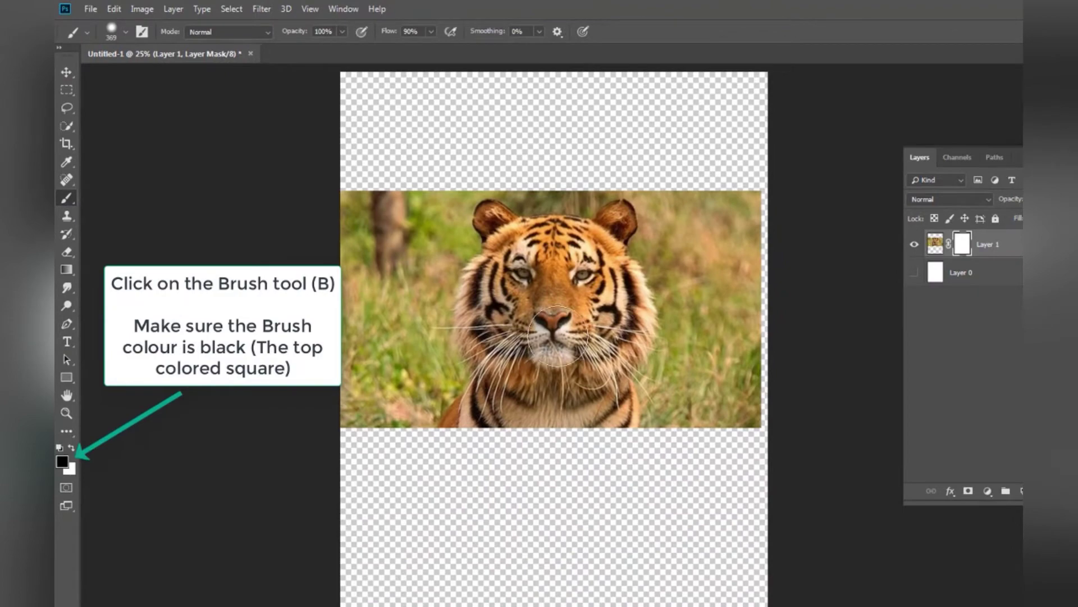
right_click(558, 336)
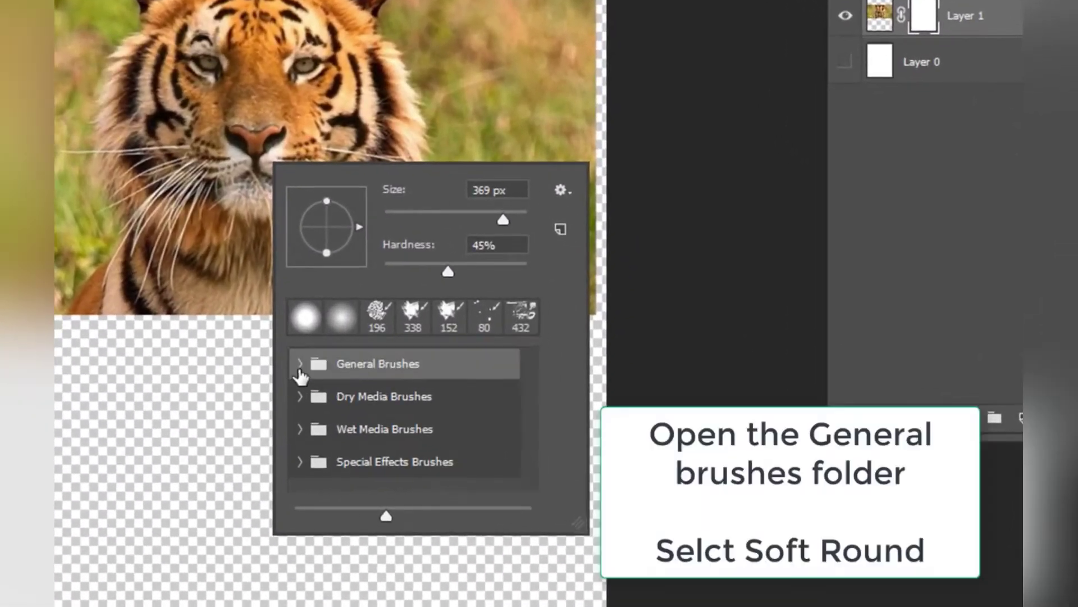
left_click(297, 363)
left_click(391, 400)
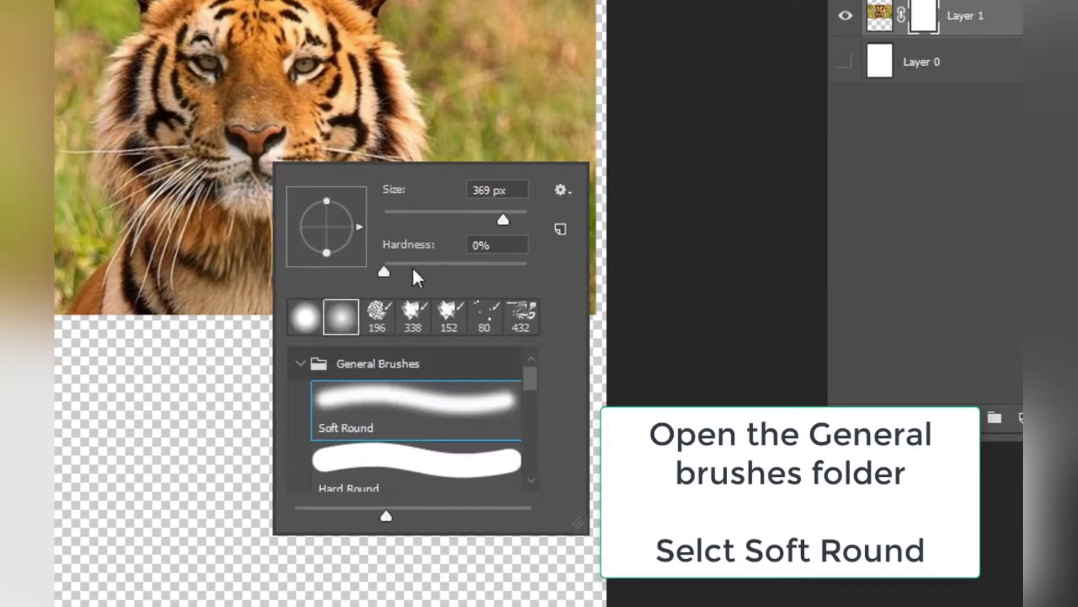
left_click(385, 272)
left_click(456, 211)
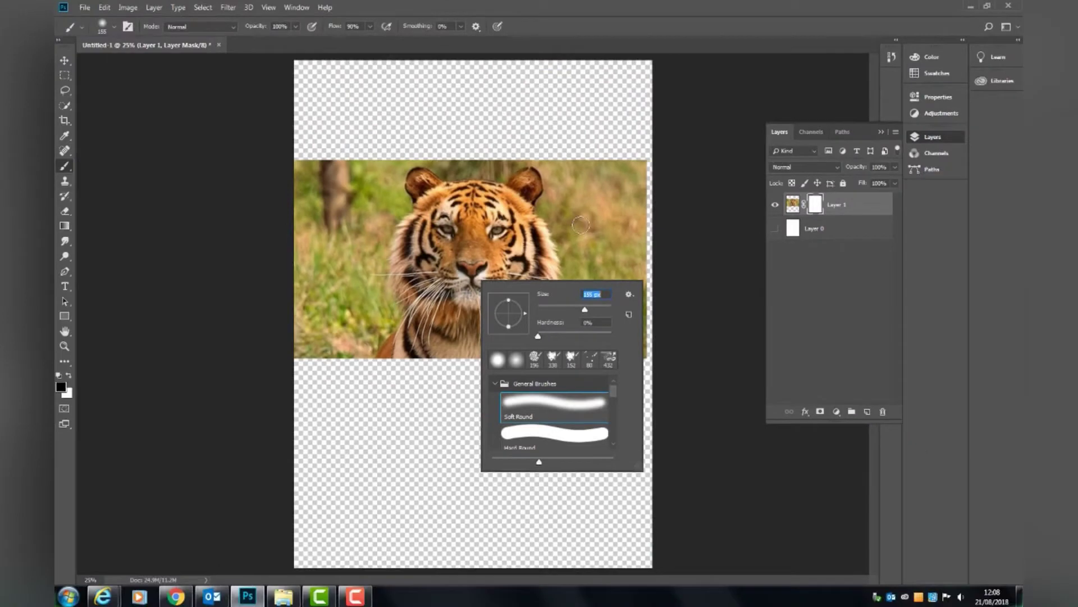
Softly mask away the photo's left, right and top edges, then shrink the brush to 73 px.
left_click(583, 230)
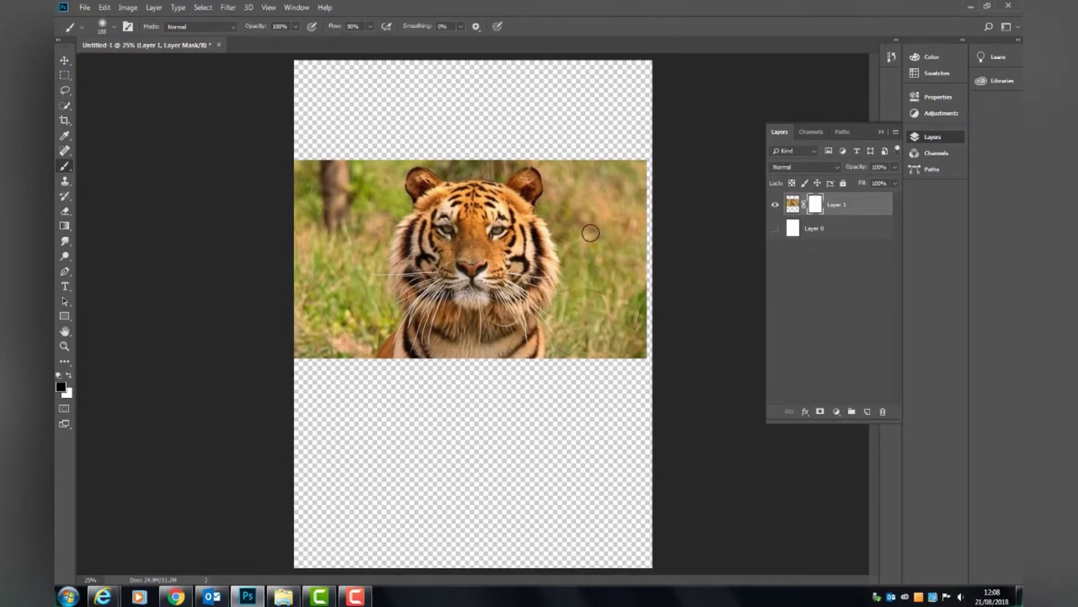
mouse_move(589, 161)
left_mouse_down()
mouse_move(621, 234)
mouse_move(628, 200)
mouse_move(634, 346)
mouse_move(587, 165)
left_mouse_up()
right_click(336, 243)
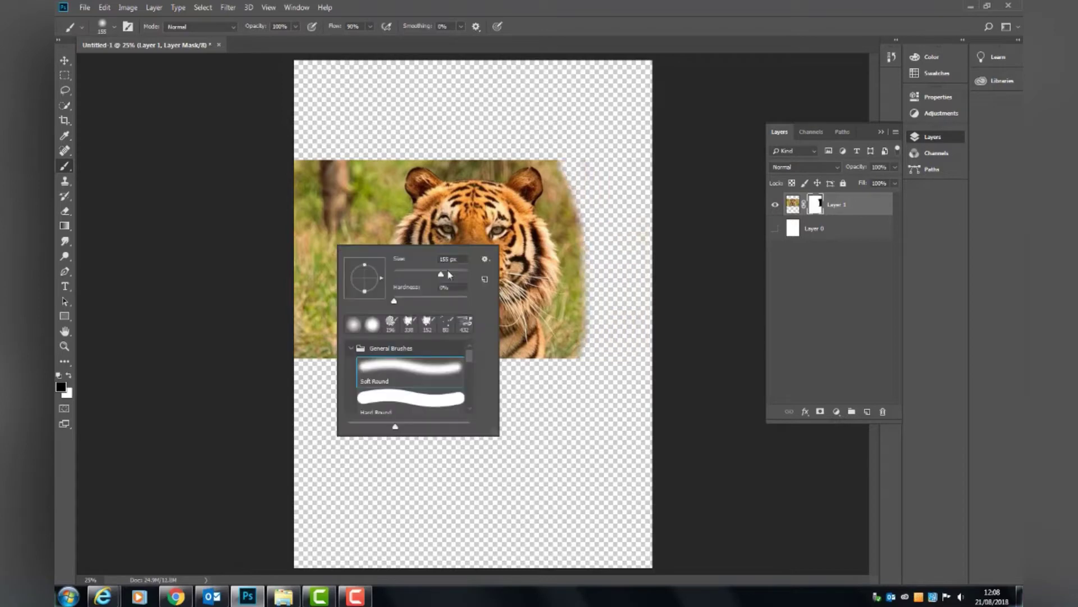
mouse_move(393, 337)
left_mouse_down()
mouse_move(350, 152)
mouse_move(304, 185)
mouse_move(368, 348)
left_mouse_up()
mouse_move(573, 360)
left_mouse_down()
mouse_move(587, 282)
mouse_move(510, 149)
left_mouse_up()
right_click(509, 306)
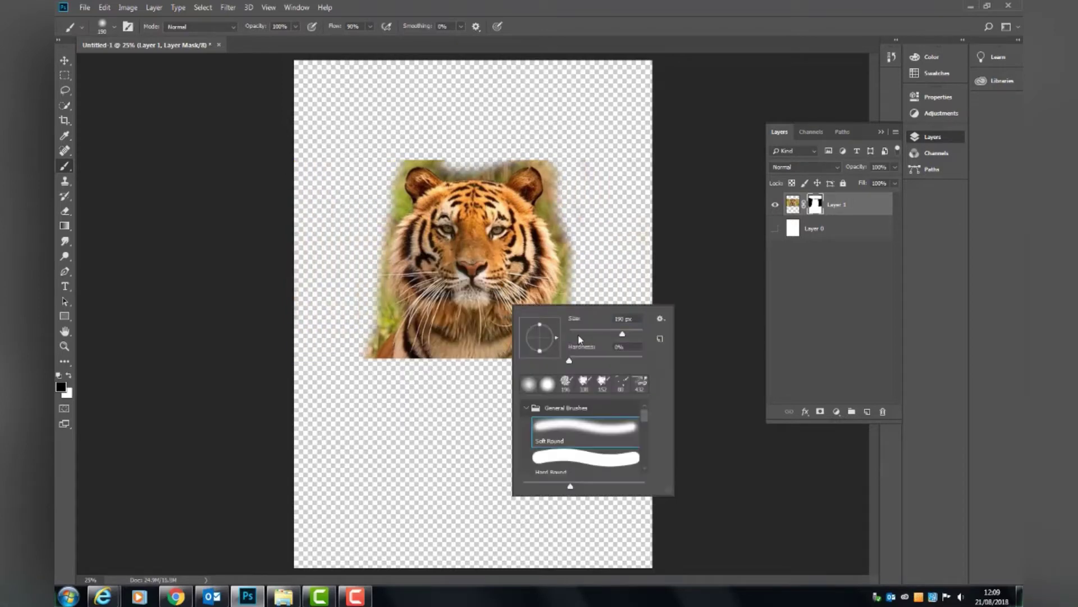
key("Return")
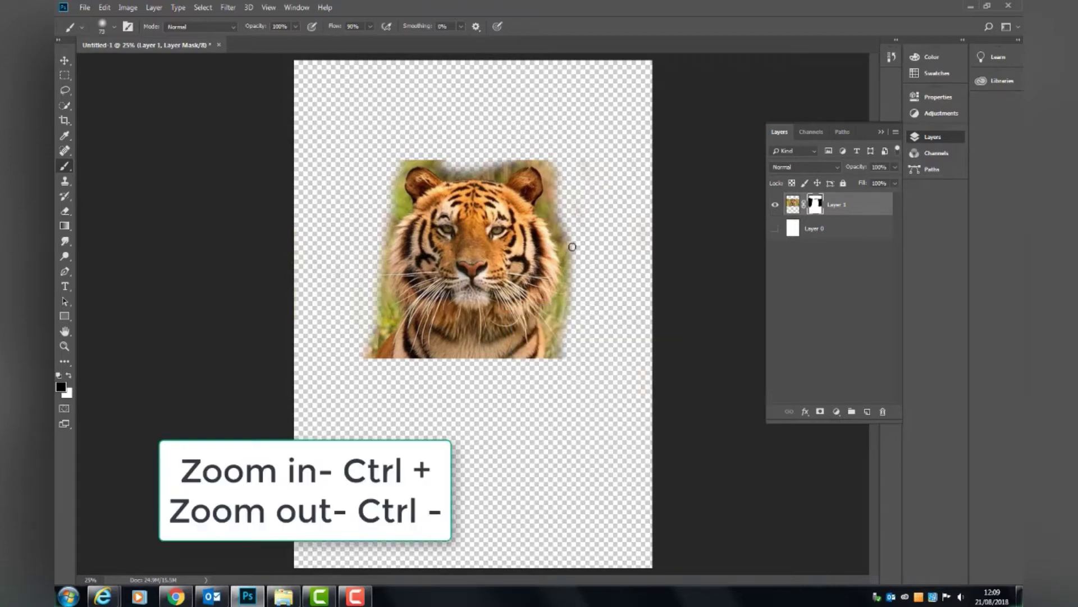
Mask away the background along the tiger's lower right cheek and beside its right ear.
key("ctrl+plus")
key("ctrl+plus")
key("ctrl+plus")
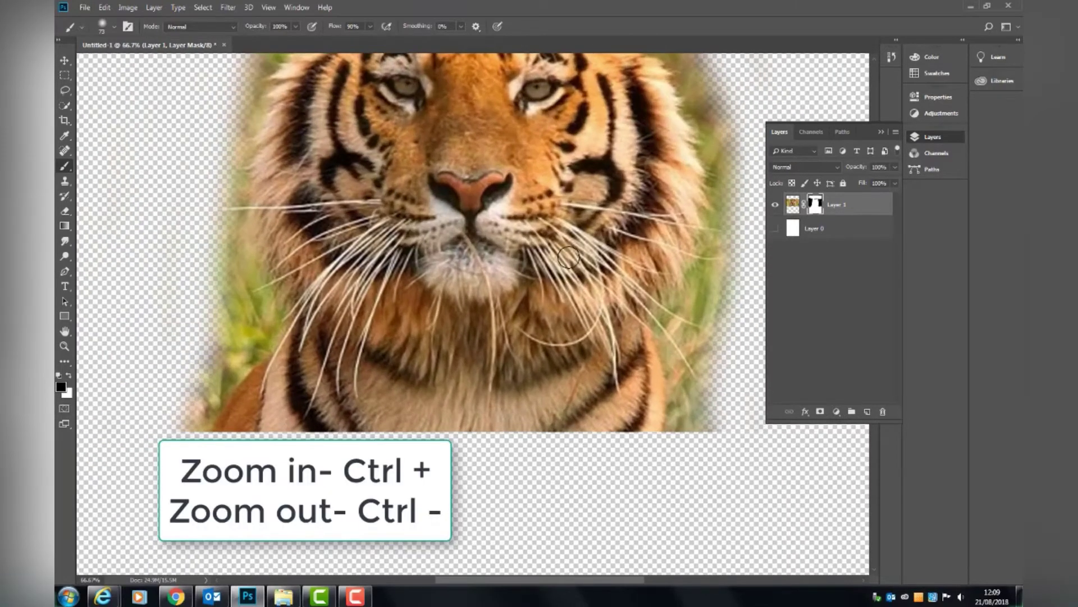
scroll(515, 388, "right", 3)
scroll(541, 345, "right", 2)
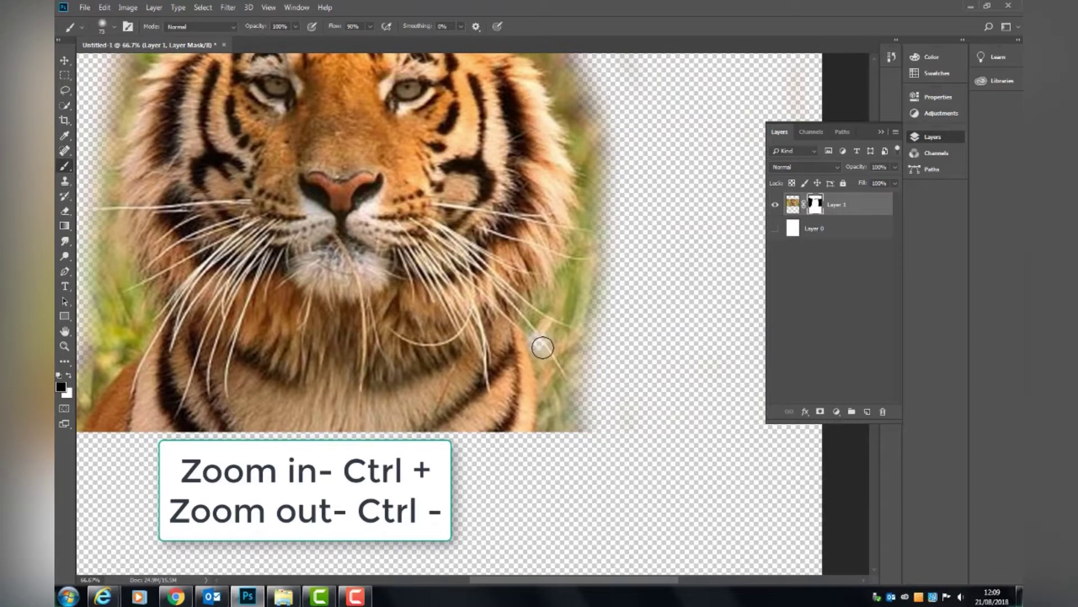
mouse_move(543, 347)
left_mouse_down()
mouse_move(573, 424)
mouse_move(585, 243)
mouse_move(607, 197)
left_mouse_up()
right_click(604, 213)
key("Return")
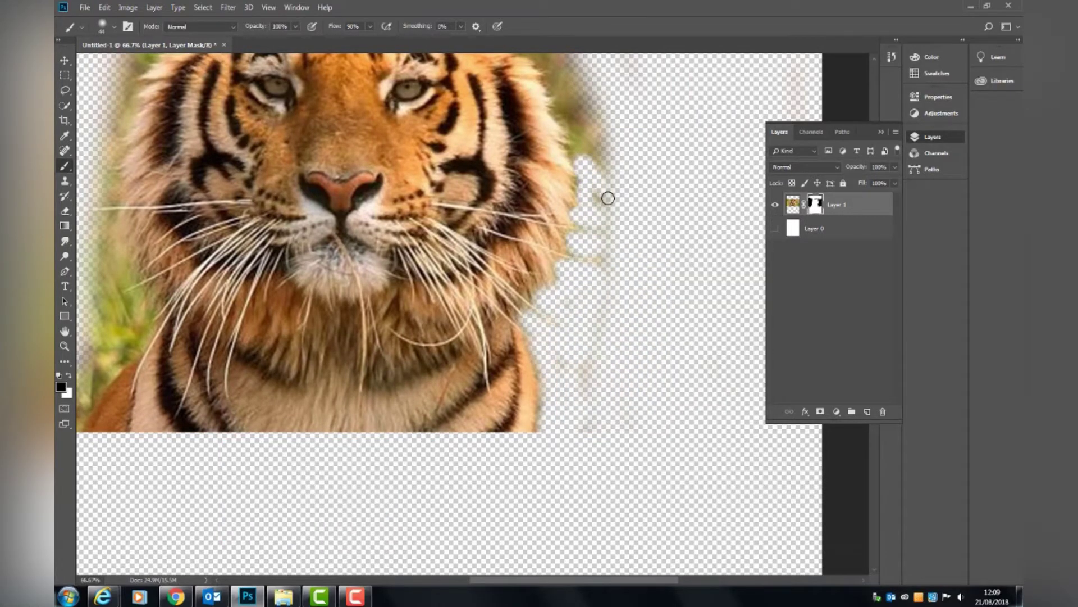
right_click(618, 278)
scroll(610, 180, "up", 5)
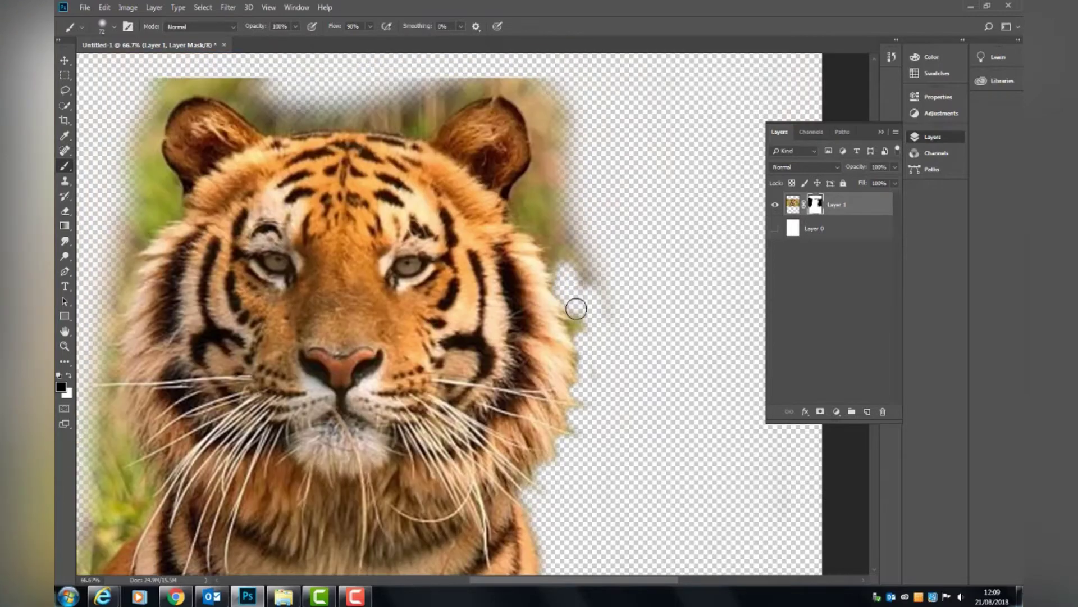
mouse_move(576, 308)
left_mouse_down()
mouse_move(520, 212)
mouse_move(558, 234)
left_mouse_up()
scroll(577, 341, "left", 1)
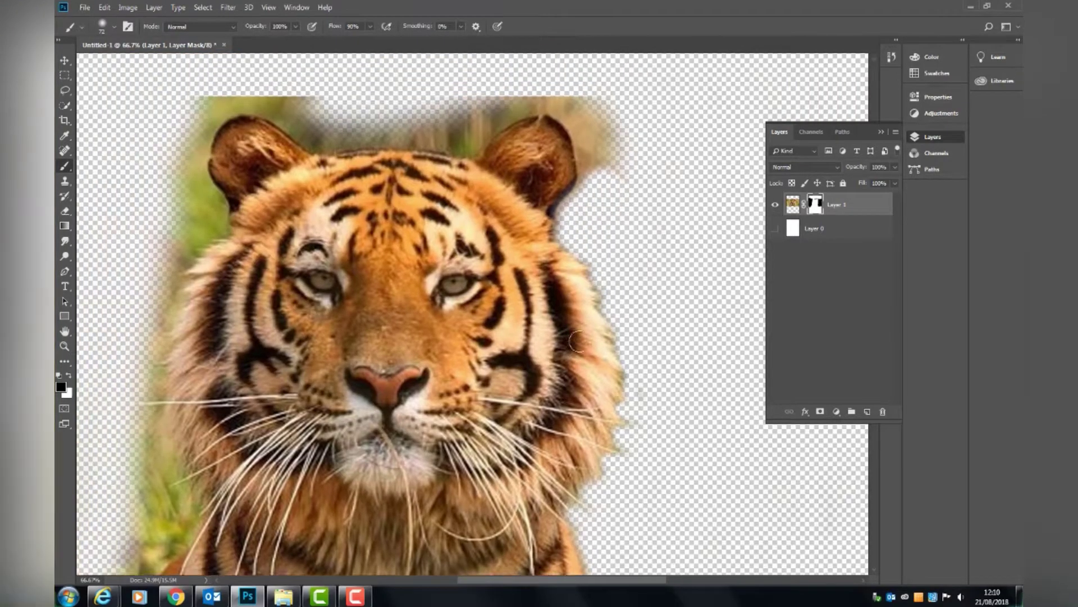
scroll(577, 341, "up", 2)
mouse_move(563, 184)
left_mouse_down()
mouse_move(587, 236)
mouse_move(605, 212)
mouse_move(616, 250)
left_mouse_up()
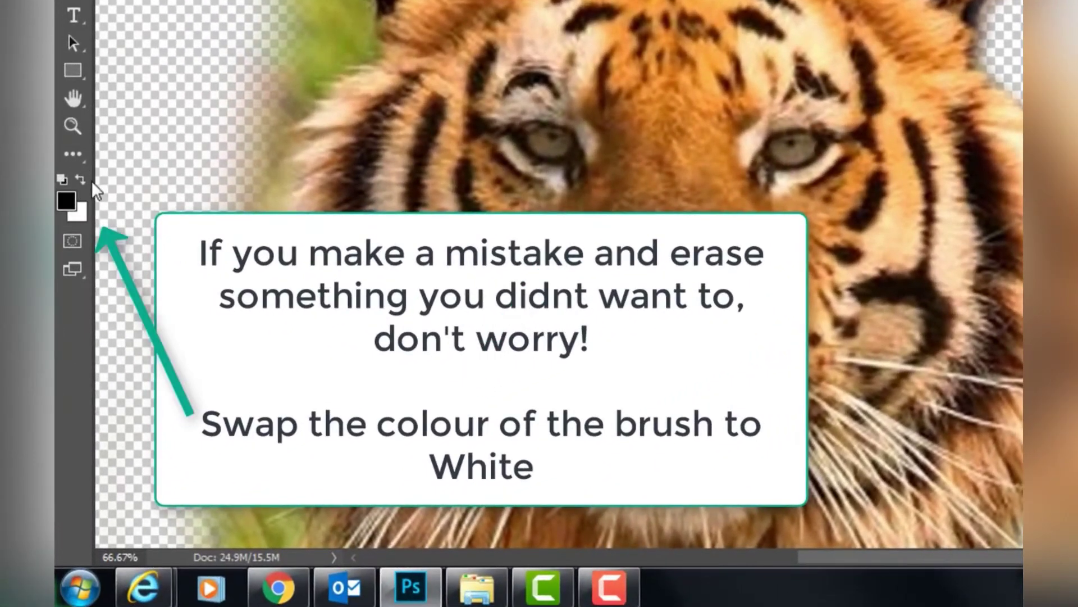
Restore masking mistakes in white, then at 200% mask the background above the tiger's head.
left_click(79, 178)
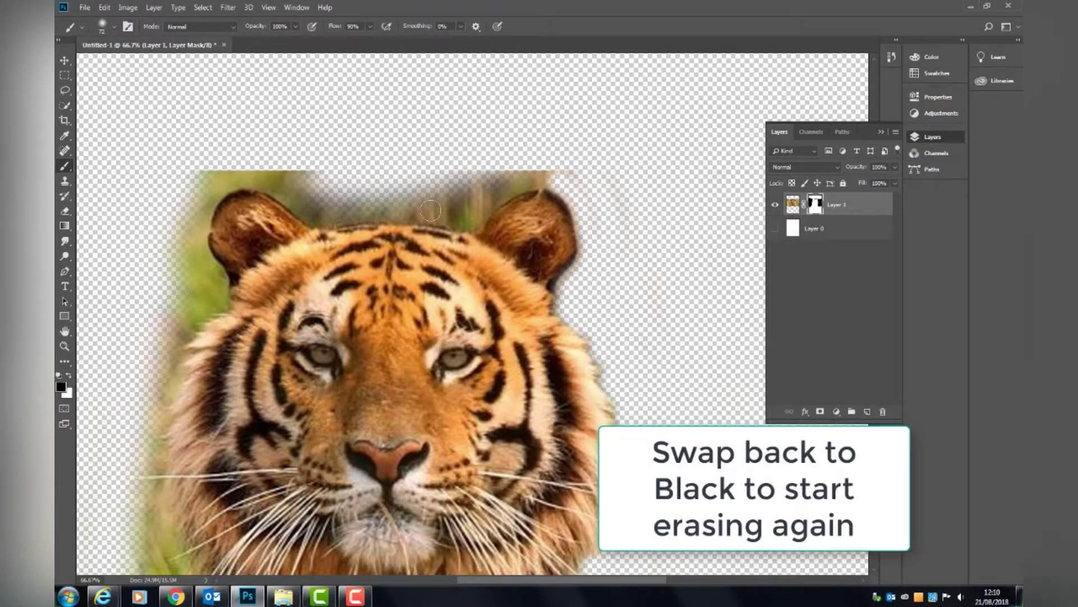
right_click(475, 214)
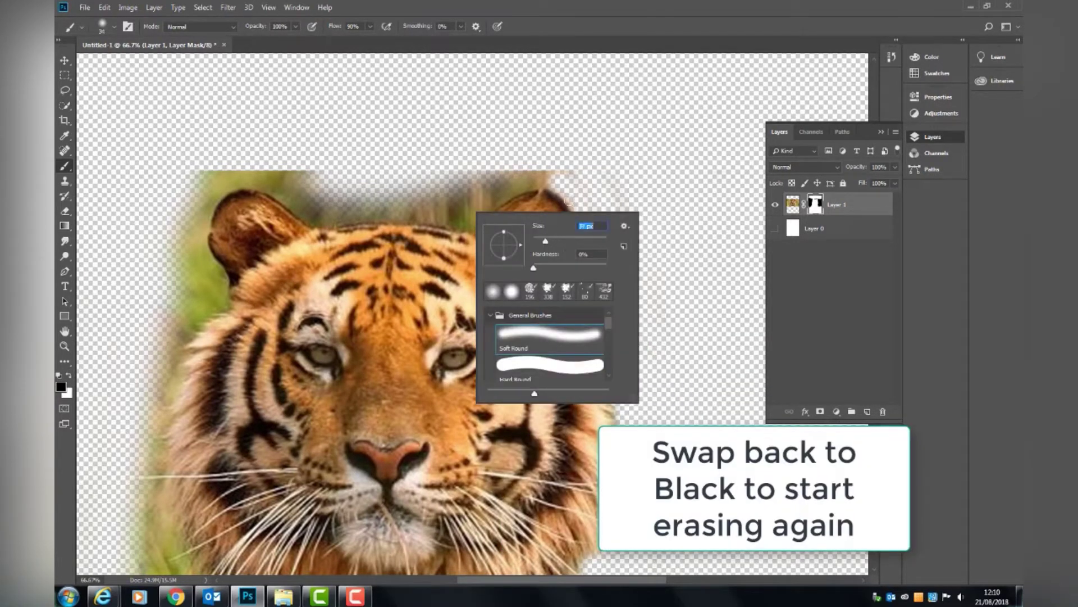
key("Return")
key("ctrl+plus")
key("ctrl+plus")
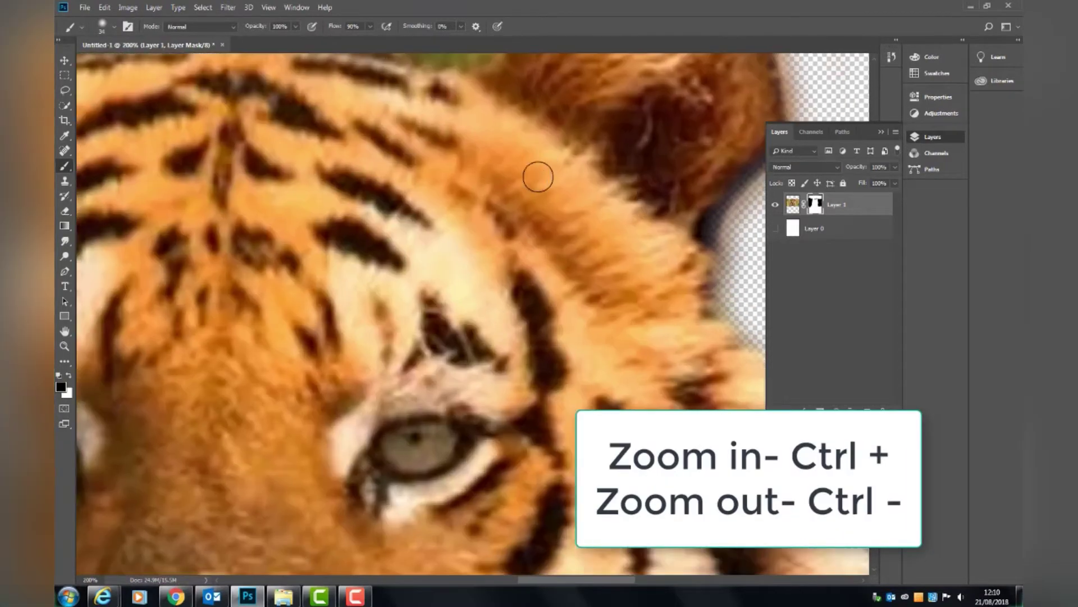
scroll(534, 178, "up", 3)
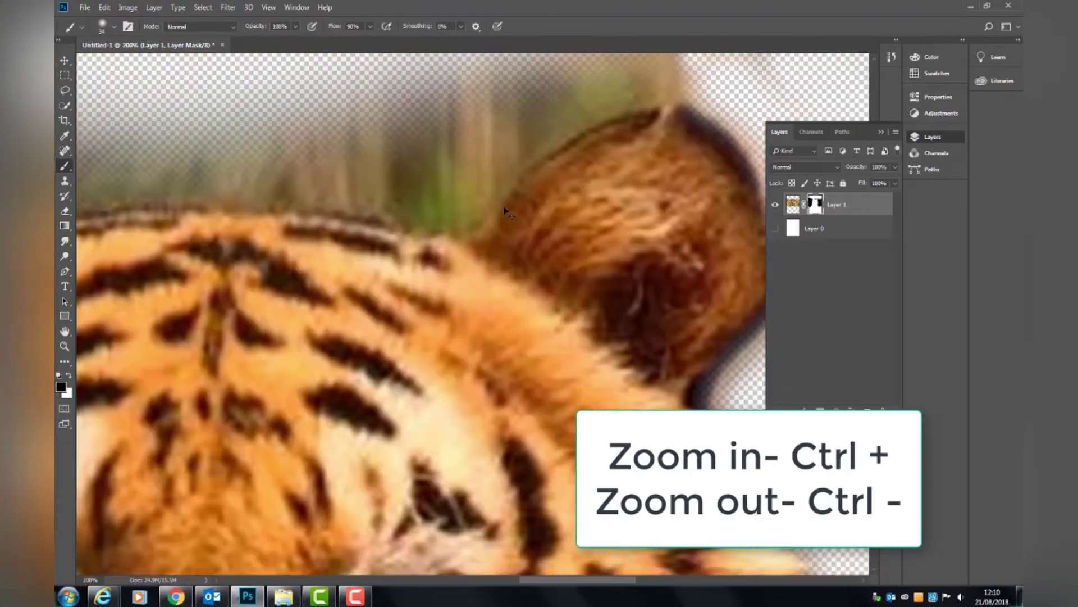
mouse_move(452, 214)
left_mouse_down()
mouse_move(538, 127)
mouse_move(621, 91)
left_mouse_up()
Mask away the background around both ears with a smaller brush.
scroll(529, 115, "up", 1)
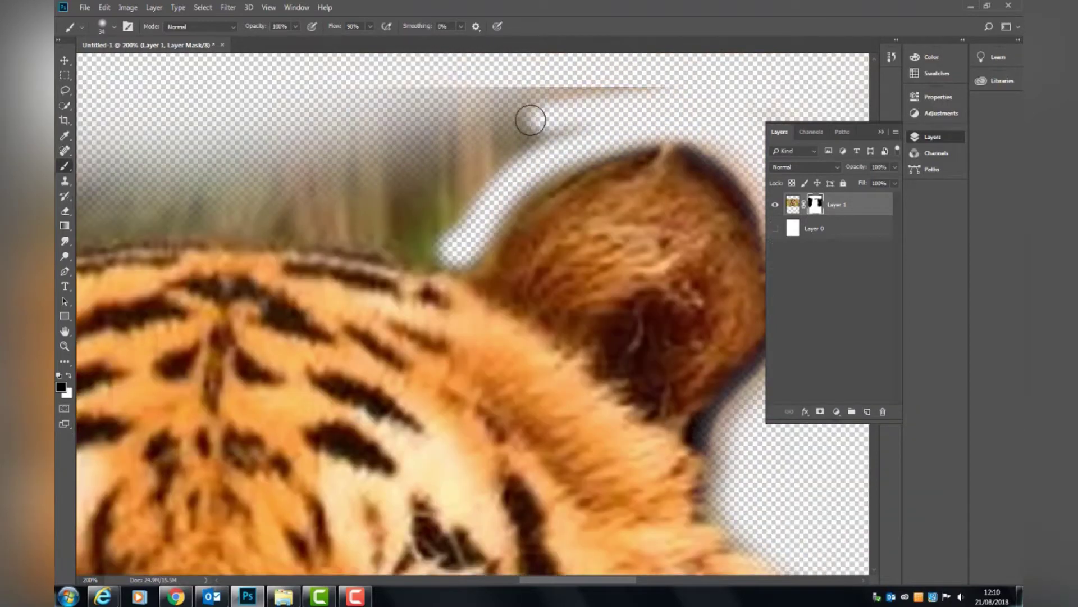
left_click_drag(529, 115, 234, 126)
scroll(337, 221, "left", 5)
scroll(349, 158, "left", 5)
scroll(414, 260, "up", 2)
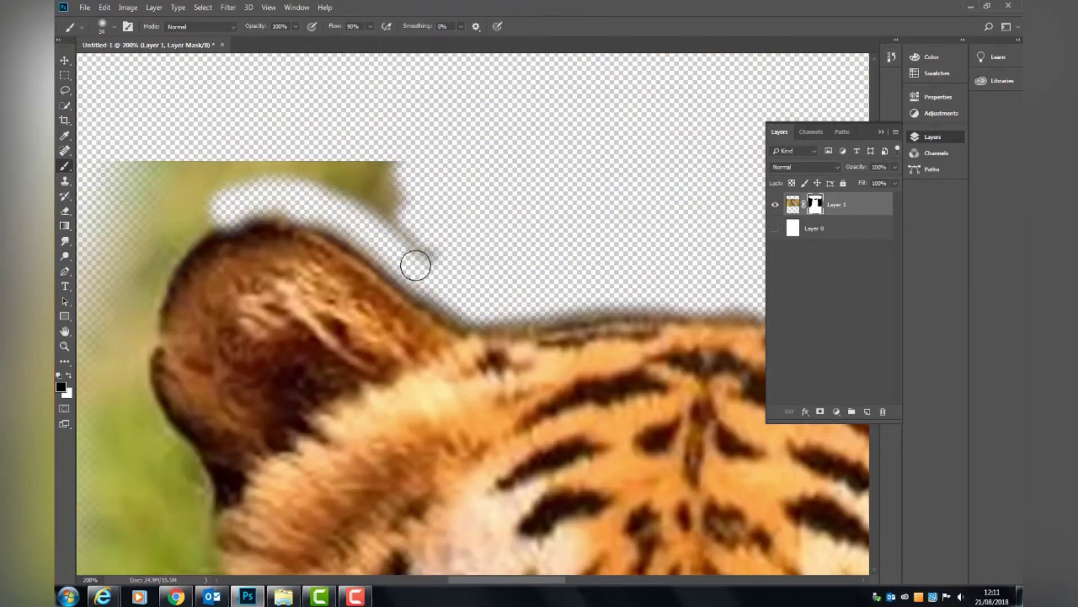
right_click(405, 256)
mouse_move(296, 218)
left_mouse_down()
mouse_move(247, 393)
mouse_move(189, 427)
mouse_move(176, 265)
mouse_move(139, 428)
left_mouse_up()
Mask the background along the whiskered cheek, panning to check for green remnants.
scroll(247, 393, "down", 5)
scroll(189, 427, "down", 5)
scroll(140, 429, "down", 3)
scroll(140, 429, "left", 2)
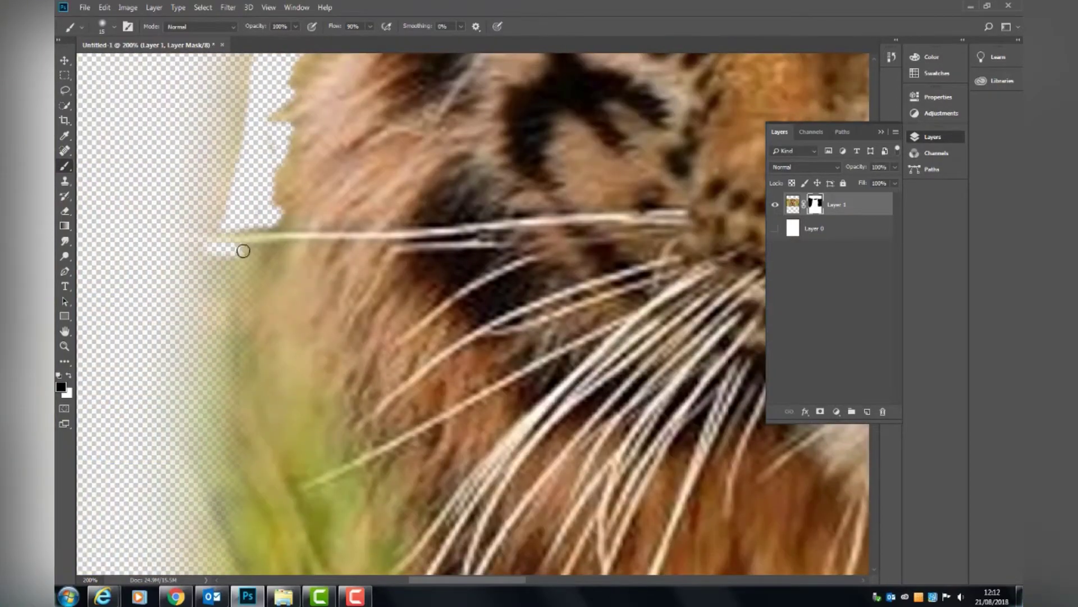
left_click_drag(241, 248, 291, 444)
scroll(291, 444, "down", 5)
scroll(281, 337, "down", 5)
scroll(272, 315, "down", 5)
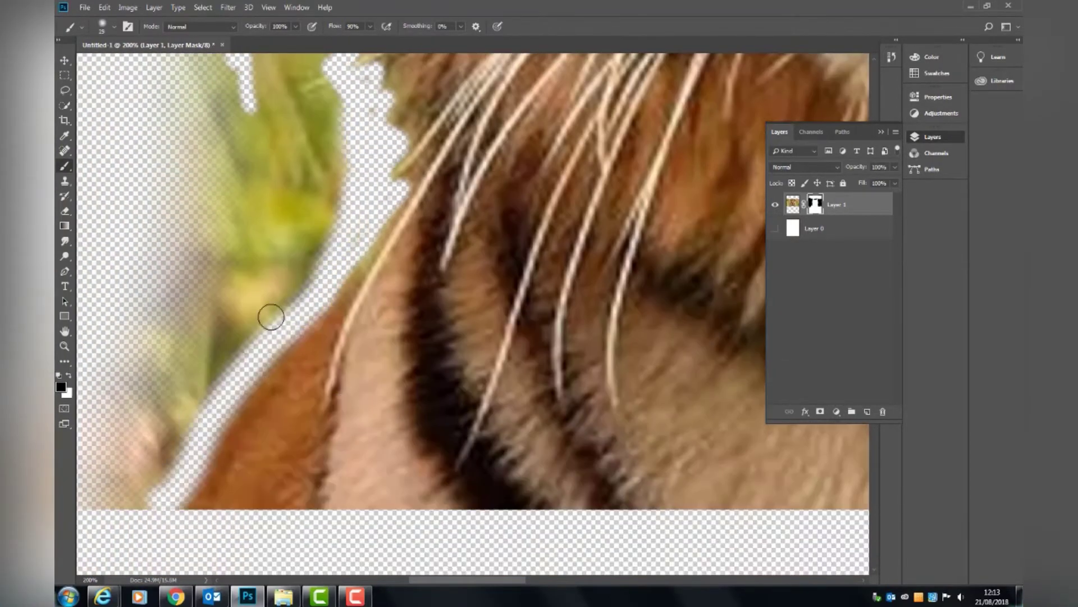
scroll(258, 148, "up", 5)
scroll(190, 385, "up", 5)
scroll(448, 281, "up", 5)
At 50% zoom, mask the green patch beside the chest with a 94 px brush and check edges.
key("ctrl+minus")
key("ctrl+minus")
right_click(461, 351)
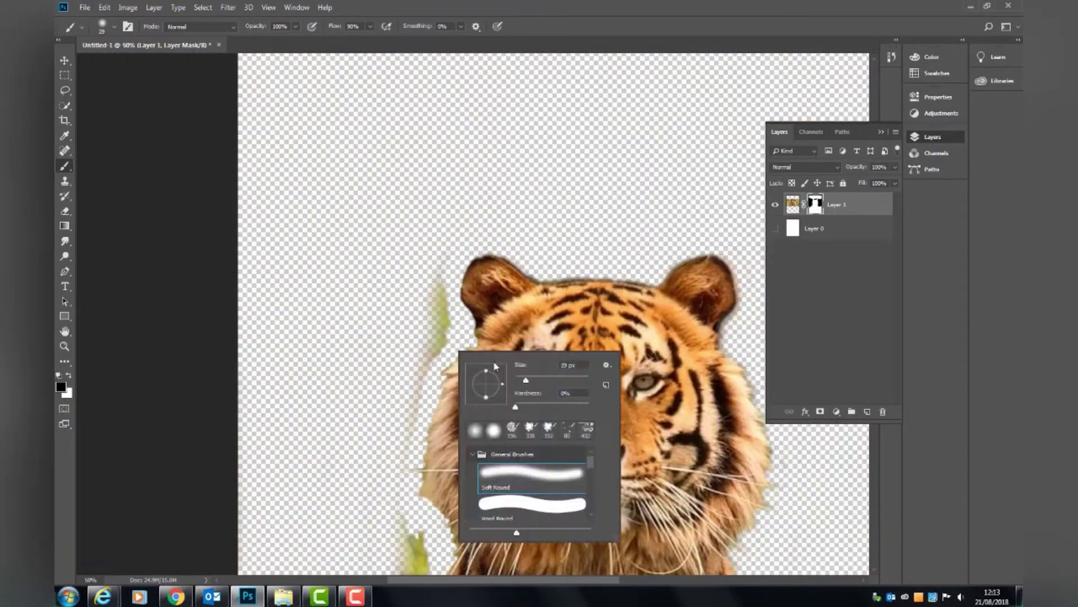
key("Return")
scroll(392, 507, "down", 5)
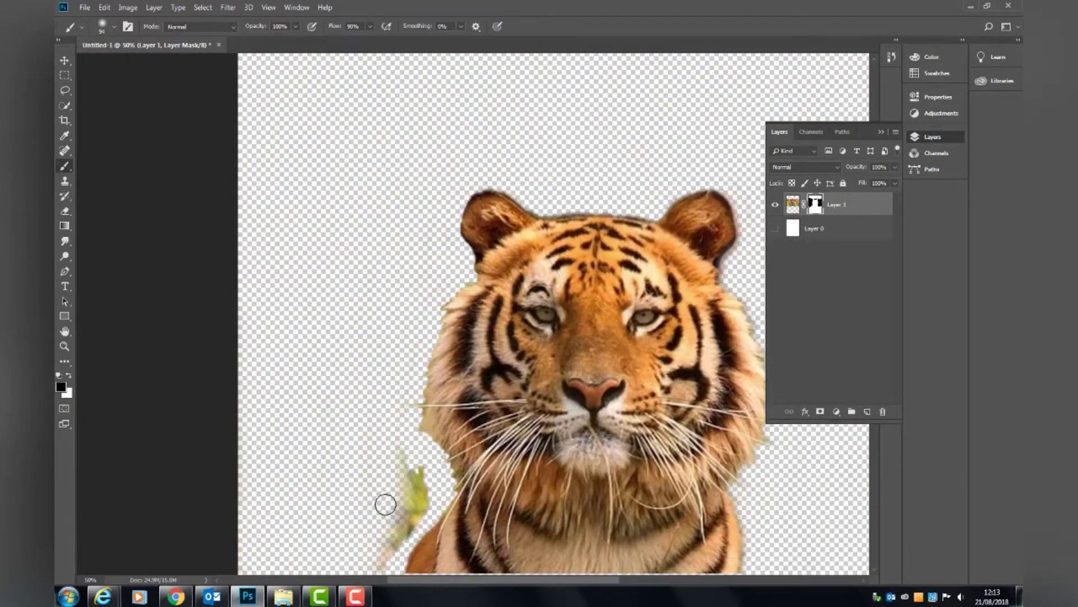
scroll(386, 385, "down", 5)
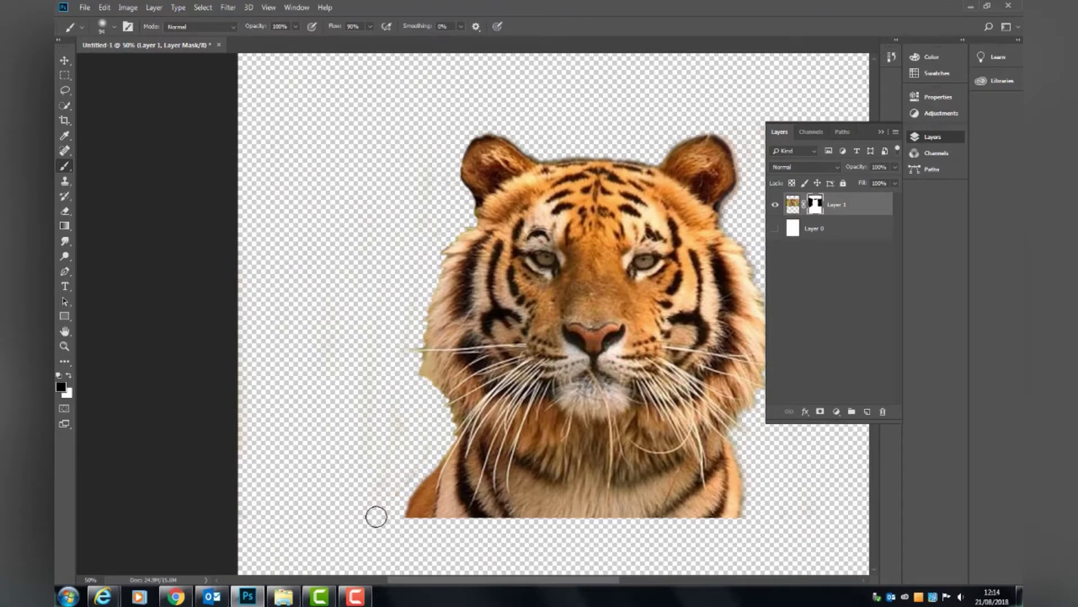
scroll(373, 515, "right", 3)
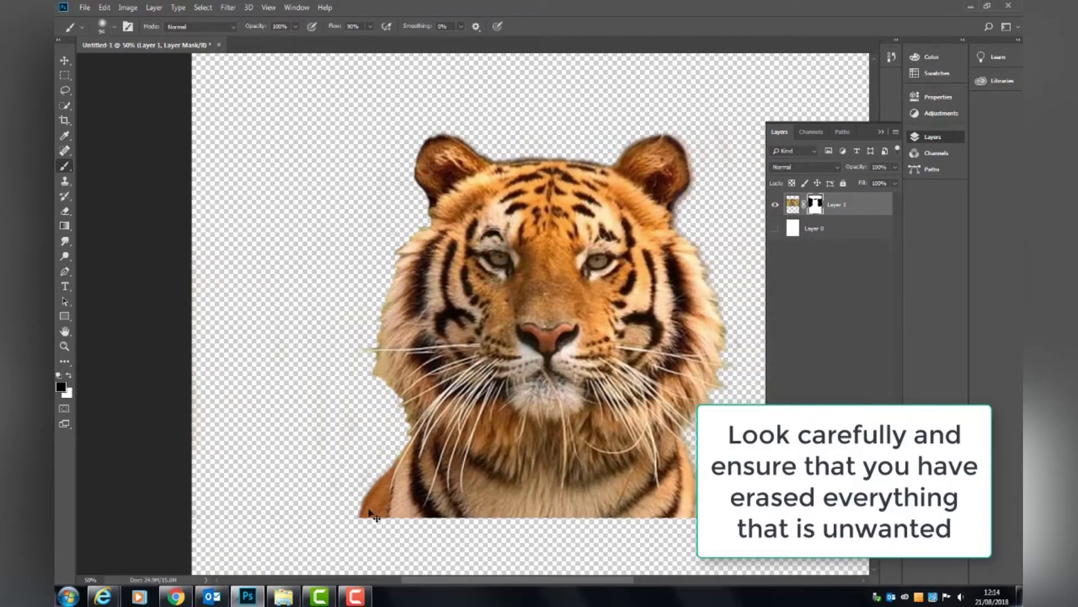
scroll(370, 515, "right", 3)
scroll(376, 477, "right", 3)
scroll(385, 415, "right", 3)
scroll(392, 355, "right", 3)
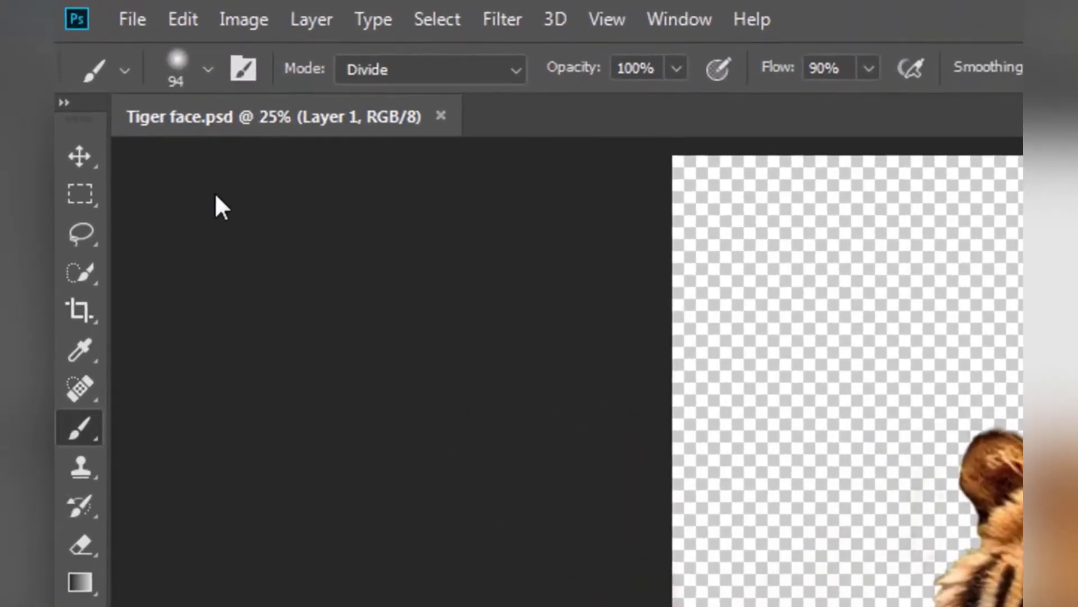
Scale the tiger cutout down to about 76.55% and hide its layer.
left_click(83, 159)
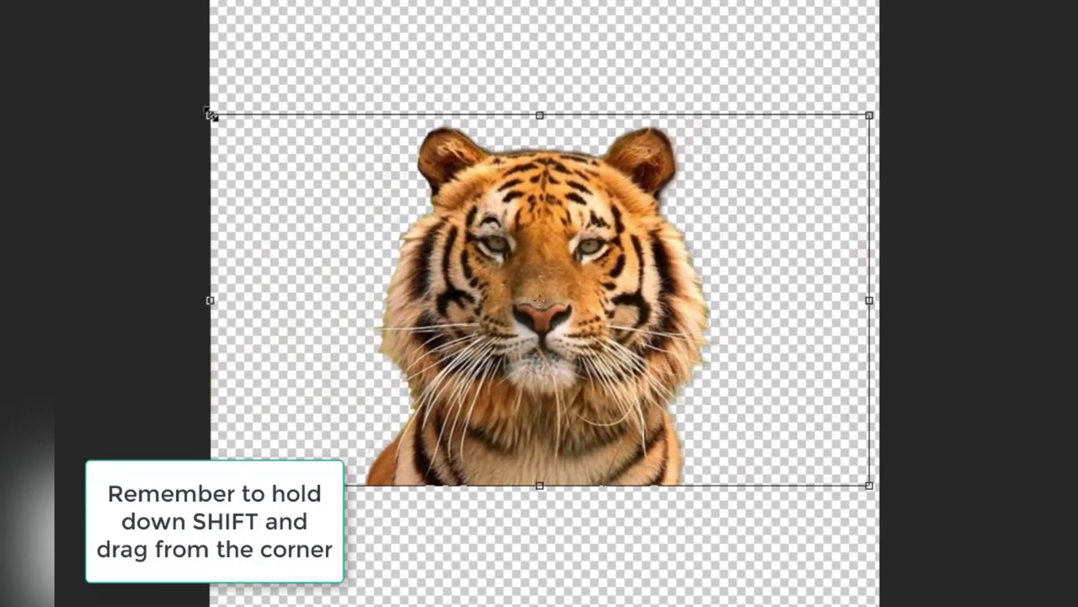
left_click_drag(214, 115, 375, 183)
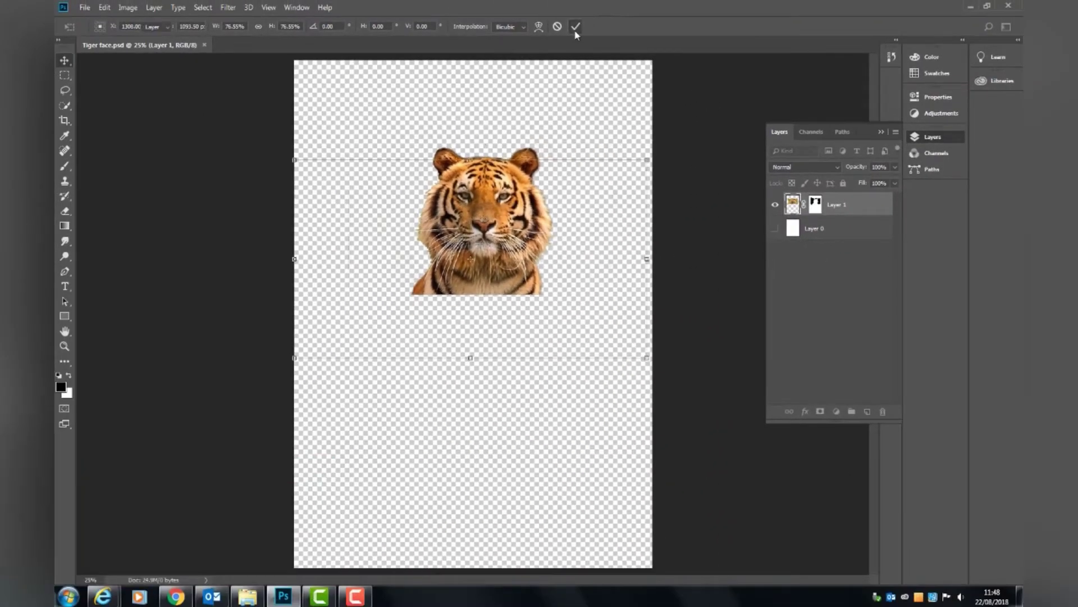
left_click(576, 27)
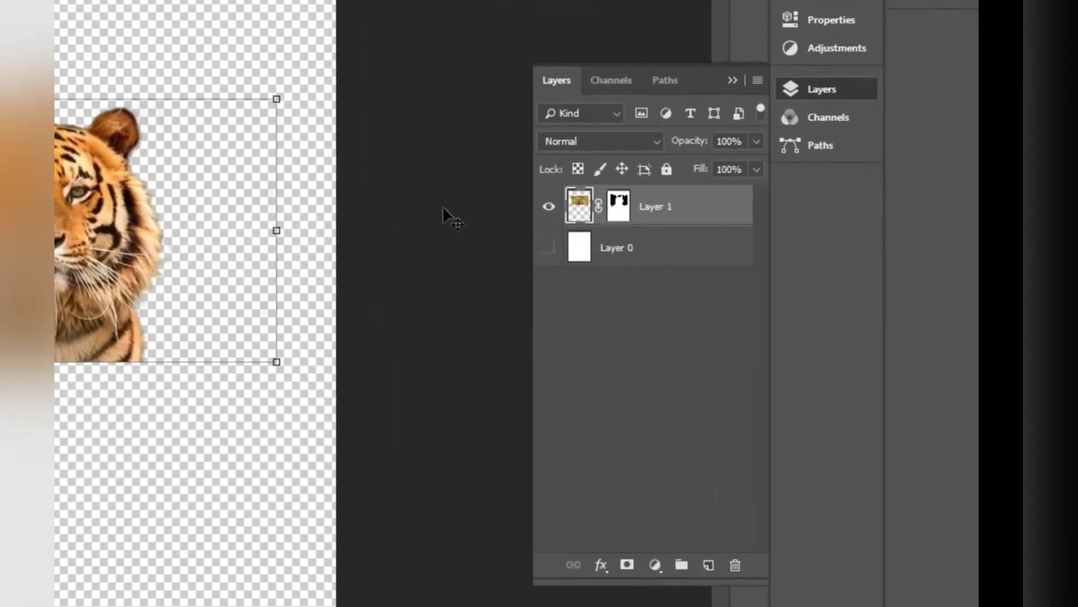
left_click(549, 212)
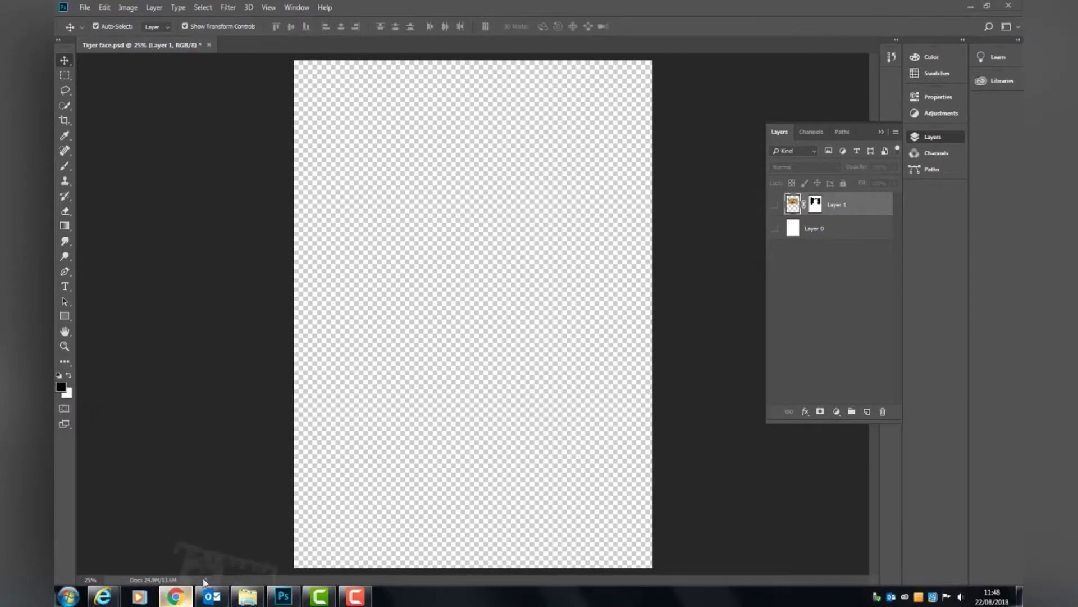
Copy the boy-in-tweed-suit photo from Chrome and return to Photoshop.
left_click(175, 596)
right_click(284, 314)
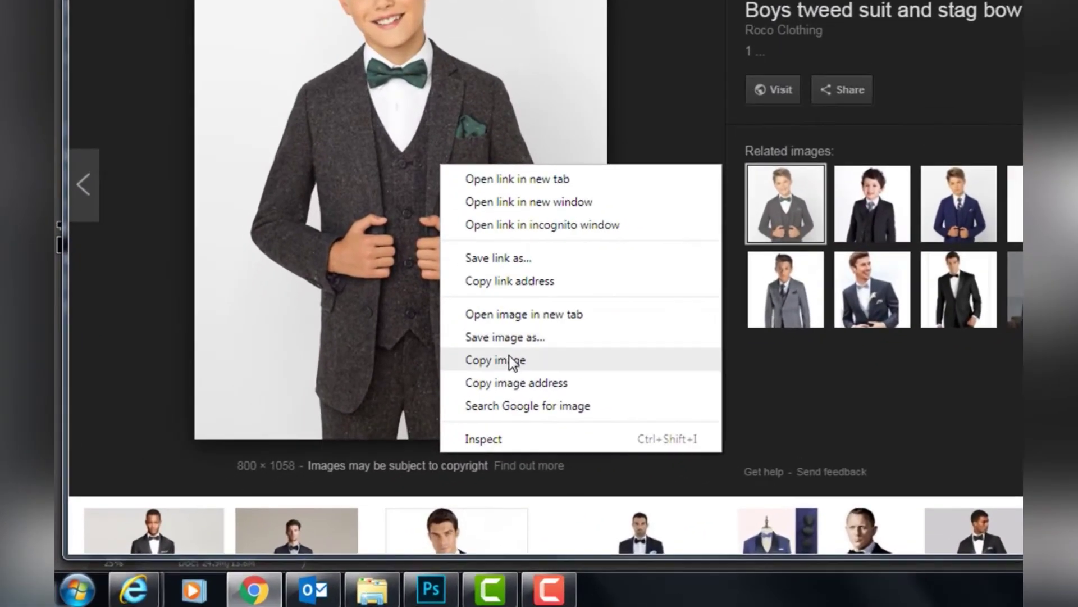
left_click(513, 362)
left_click(1008, 443)
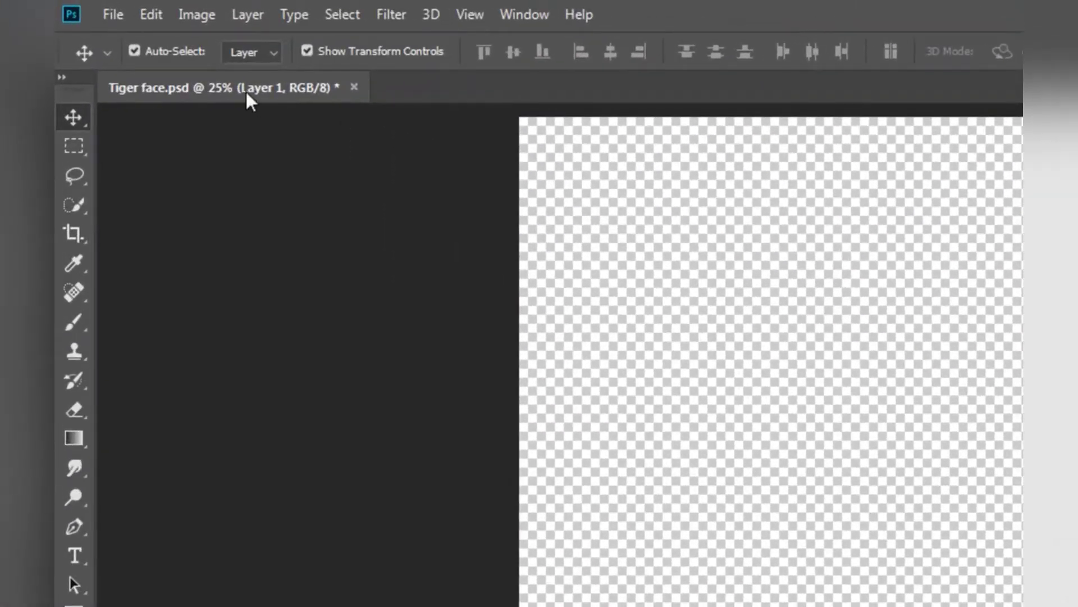
left_click(141, 12)
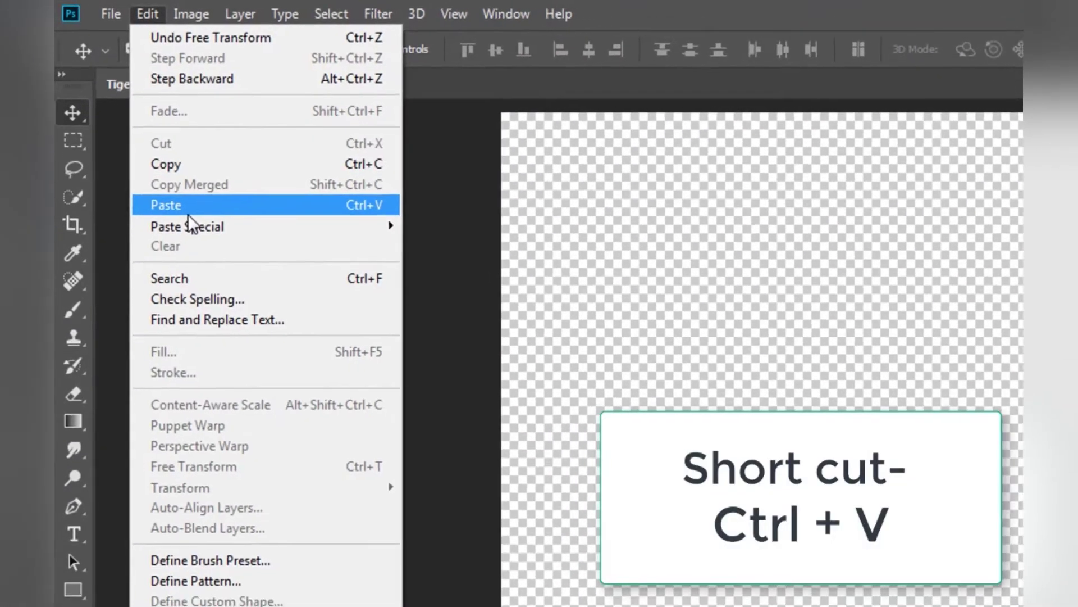
Paste the suit photo as Layer 2, enlarge it to about 453%, centred at the page bottom.
left_click(187, 209)
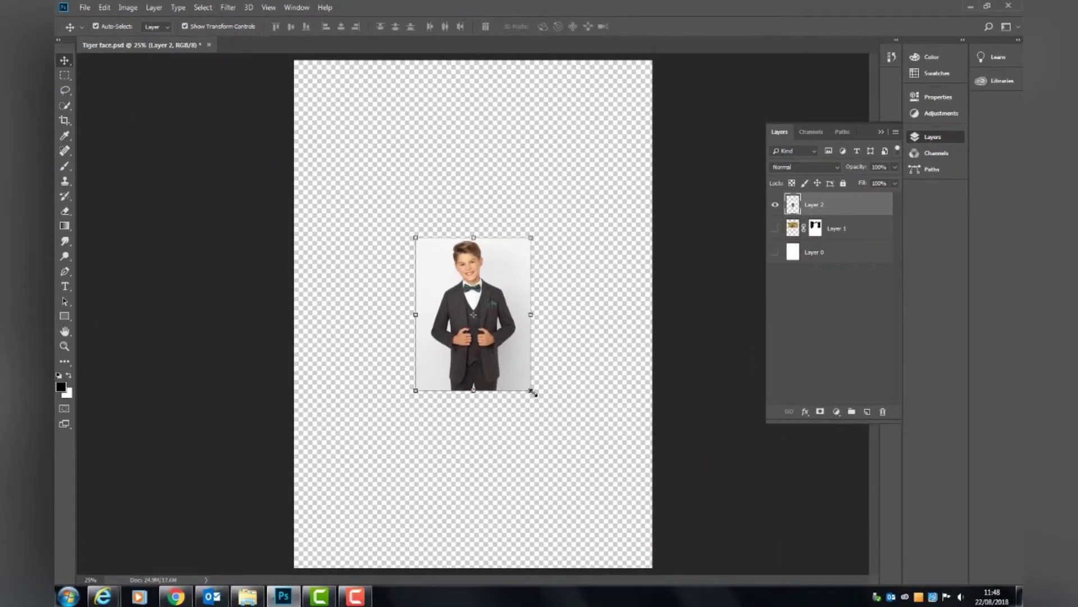
left_click_drag(531, 391, 637, 531)
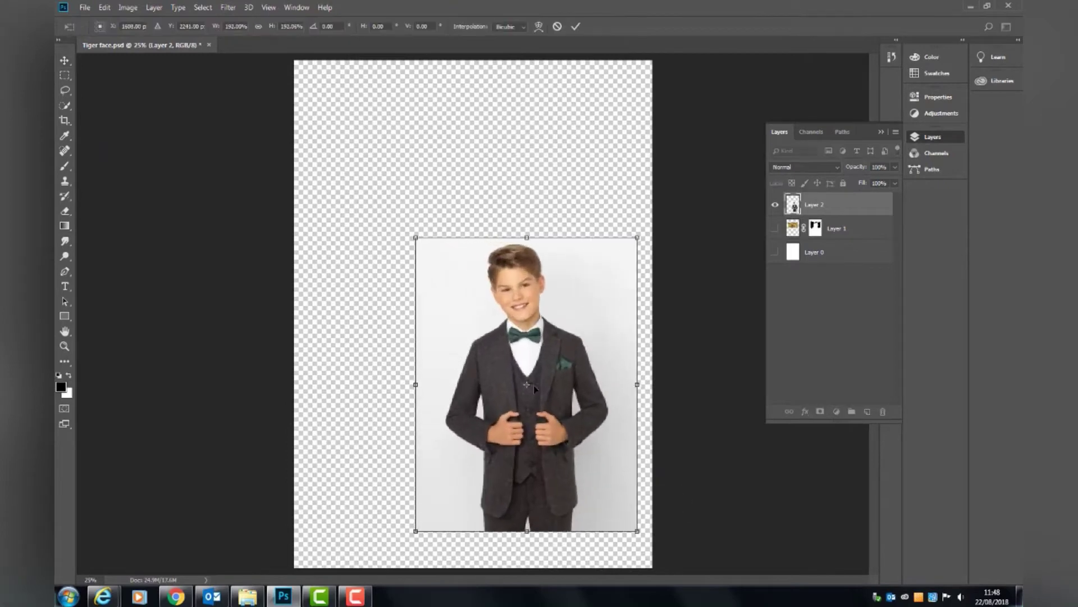
left_click_drag(403, 227, 304, 94)
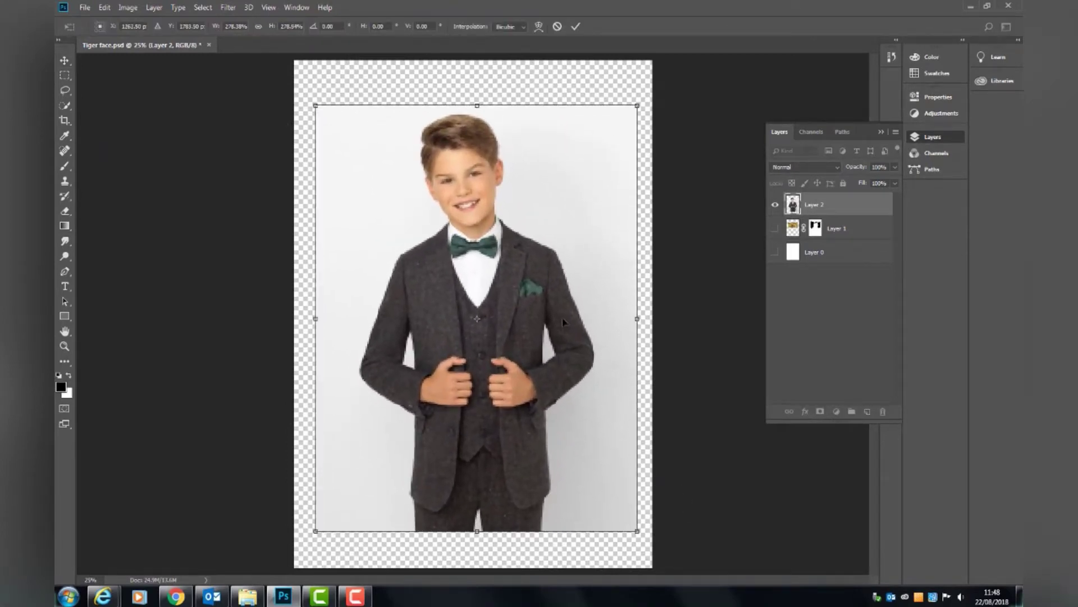
key("ctrl+minus")
key("ctrl+minus")
left_click_drag(522, 288, 486, 414)
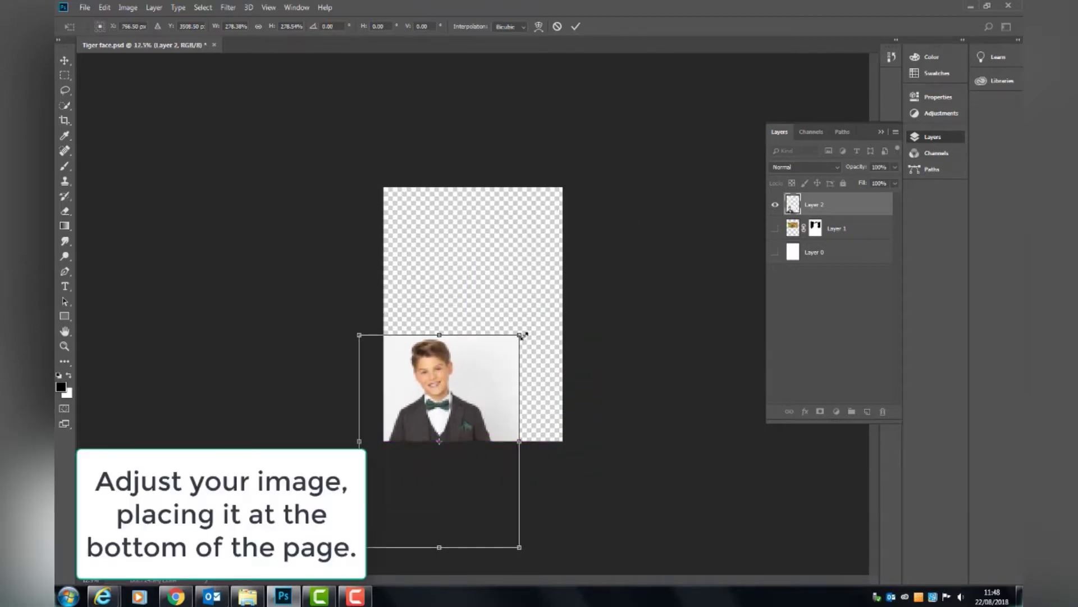
left_click_drag(522, 335, 593, 236)
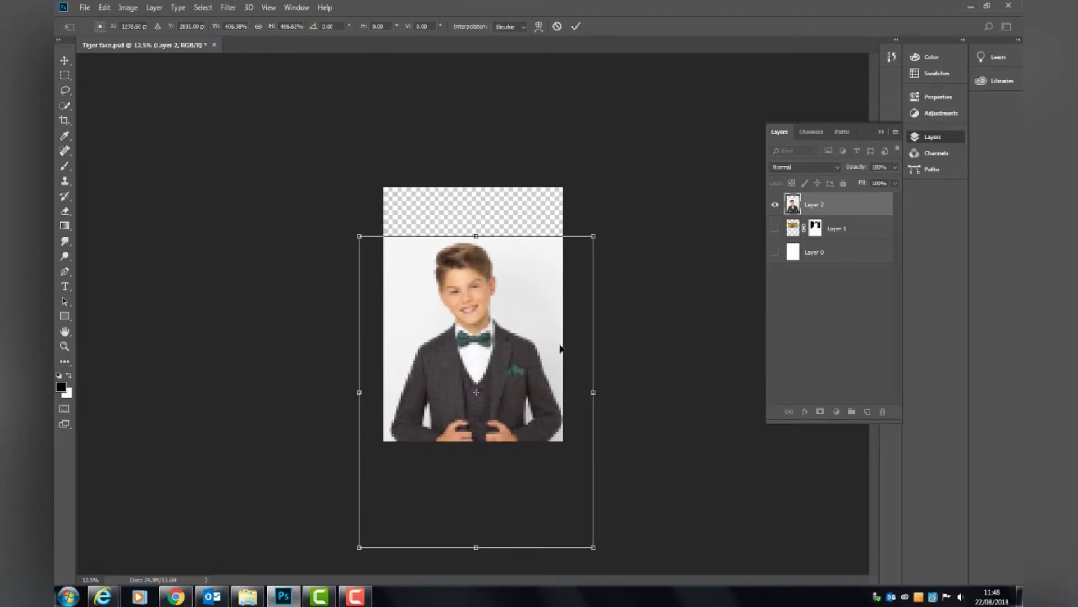
left_click_drag(559, 348, 551, 397)
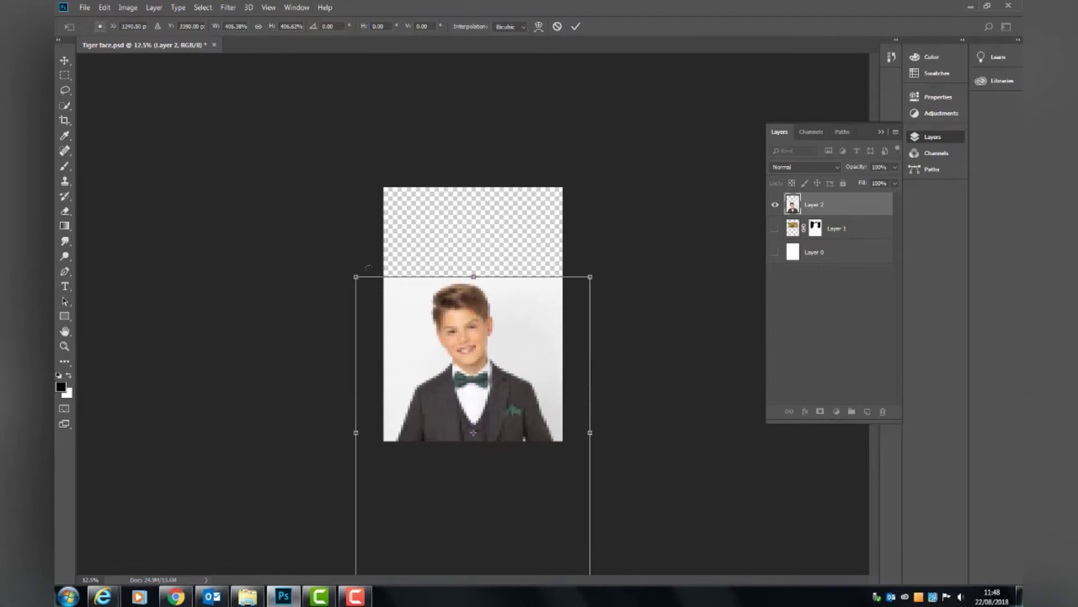
left_click_drag(359, 278, 339, 247)
left_click_drag(479, 301, 488, 301)
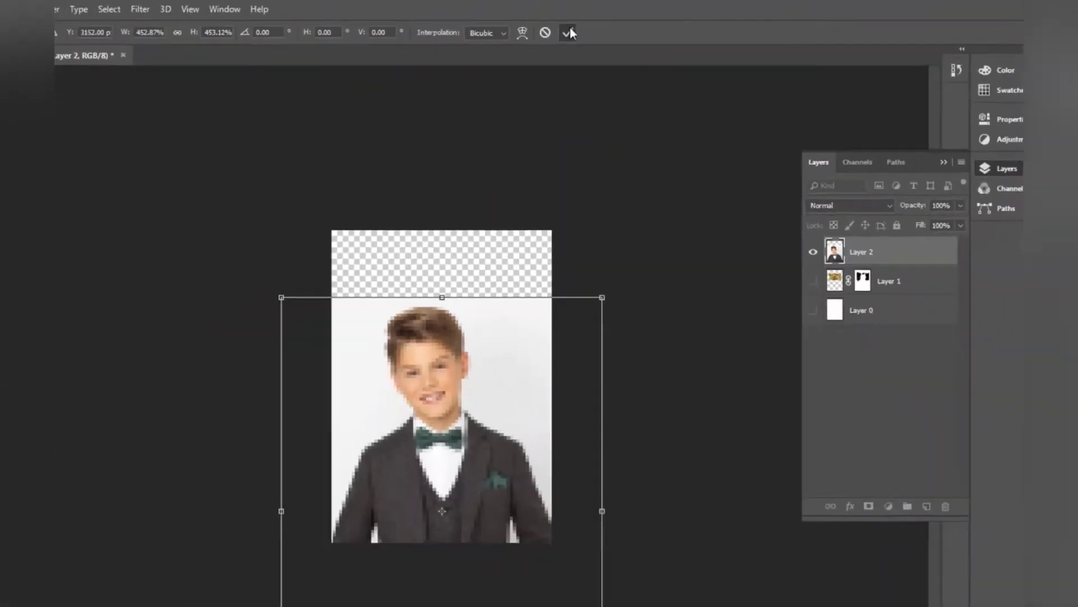
left_click(537, 58)
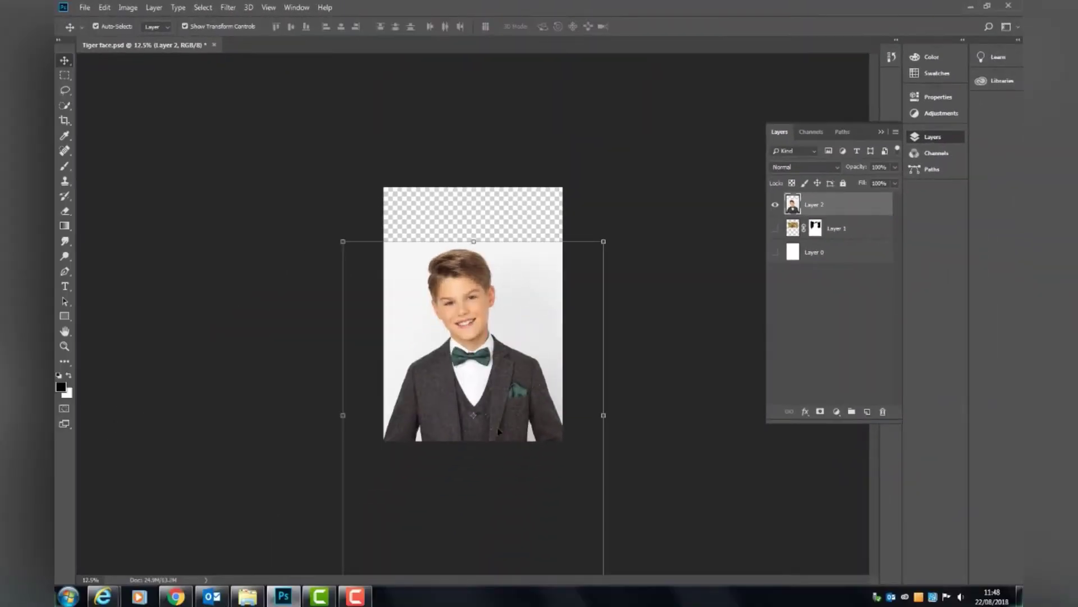
Add a layer mask to Layer 2 and paint out the top-right background with a soft black brush.
key("ctrl+plus")
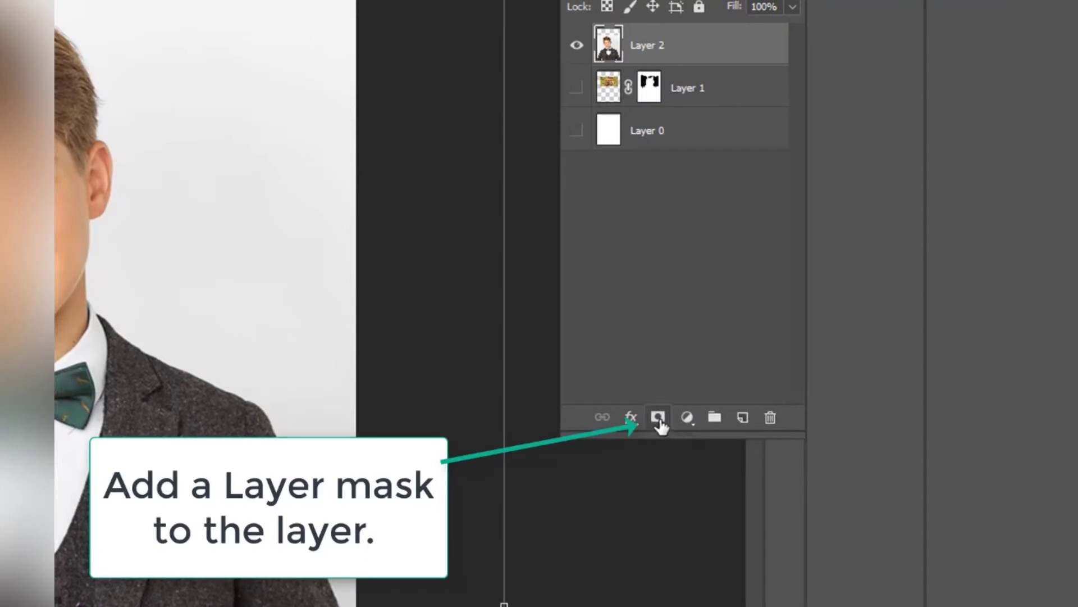
left_click(658, 418)
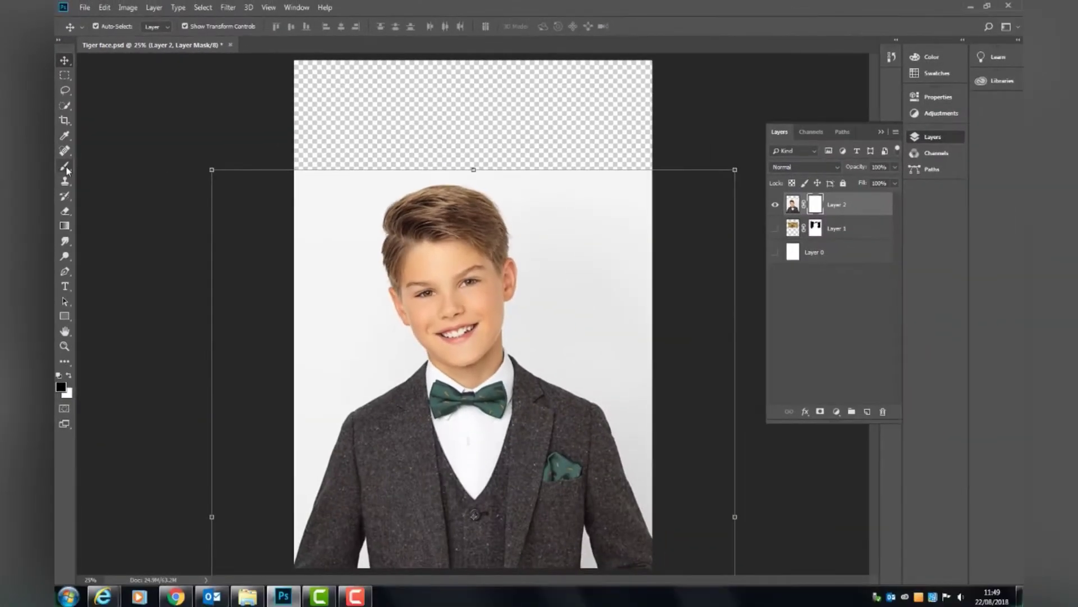
left_click(65, 167)
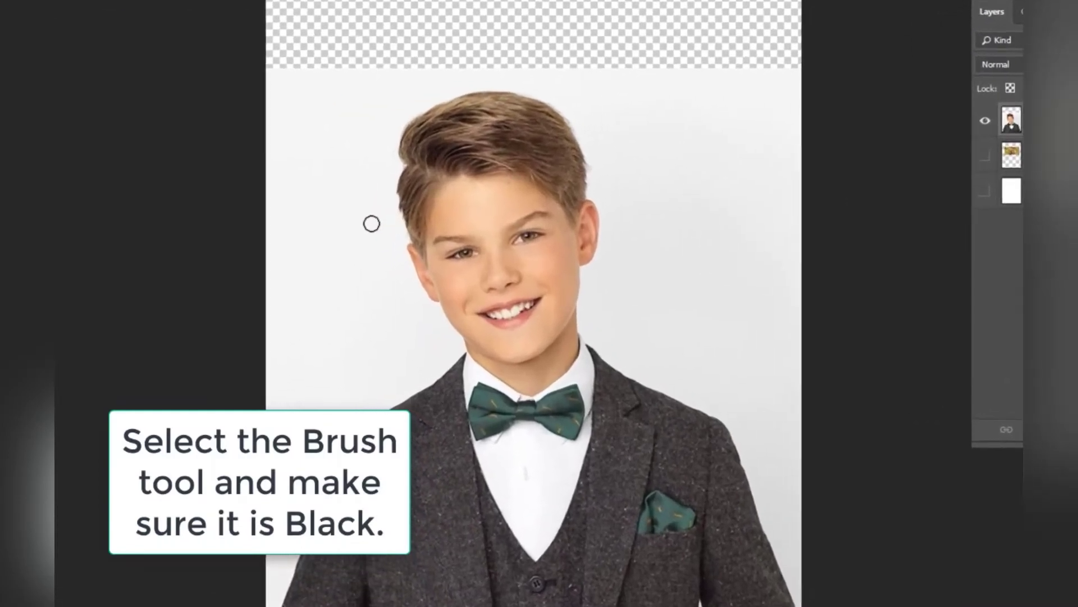
right_click(371, 224)
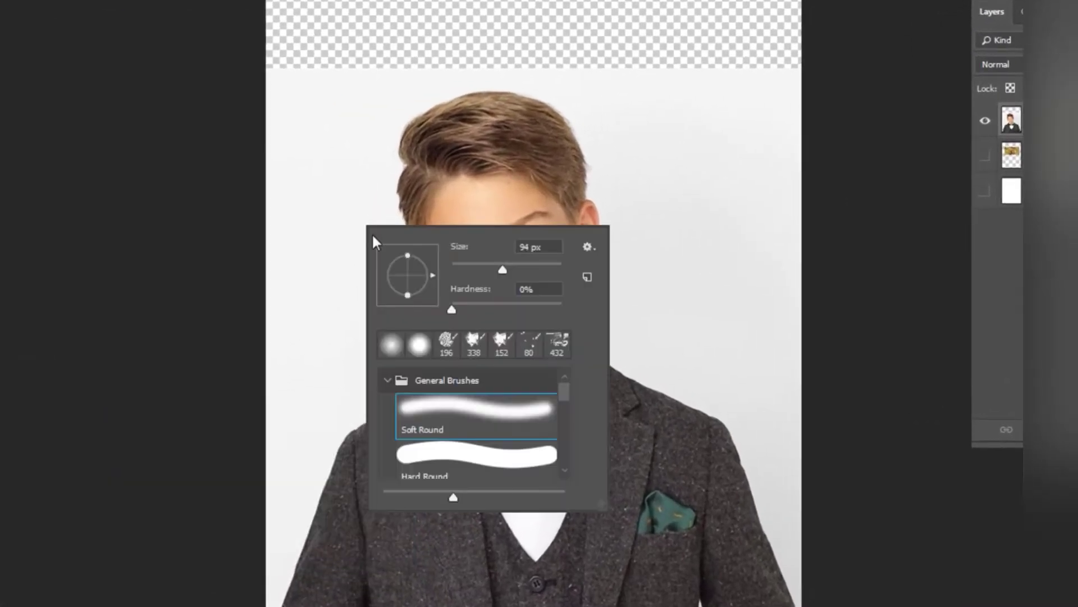
key("Return")
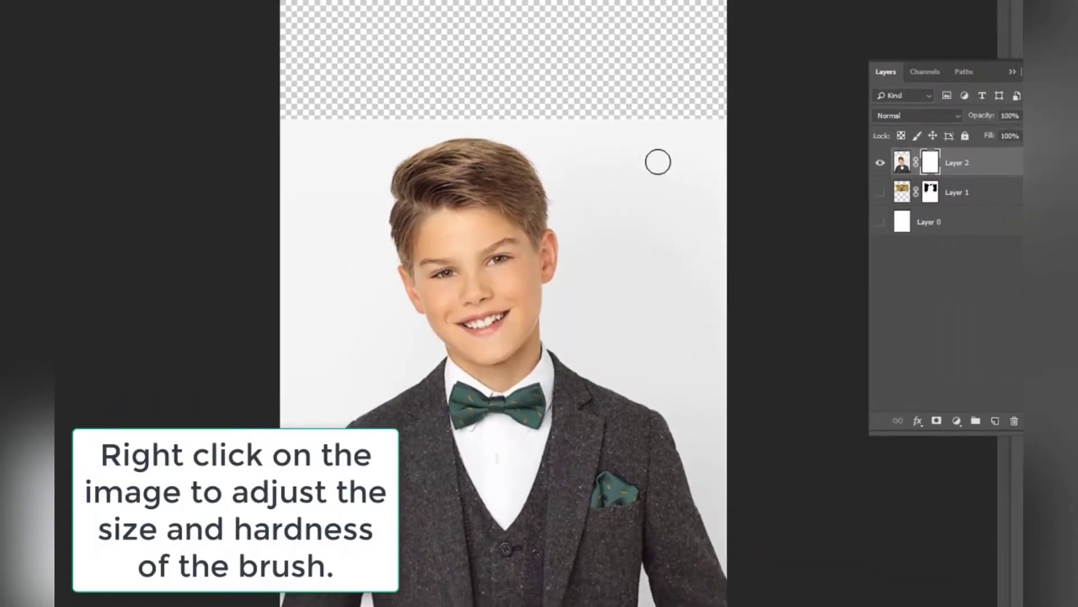
mouse_move(709, 73)
left_mouse_down()
mouse_move(793, 206)
mouse_move(739, 322)
mouse_move(775, 234)
mouse_move(631, 102)
mouse_move(699, 262)
mouse_move(534, 209)
mouse_move(277, 39)
mouse_move(629, 107)
mouse_move(739, 378)
mouse_move(325, 373)
mouse_move(791, 511)
mouse_move(275, 463)
left_mouse_up()
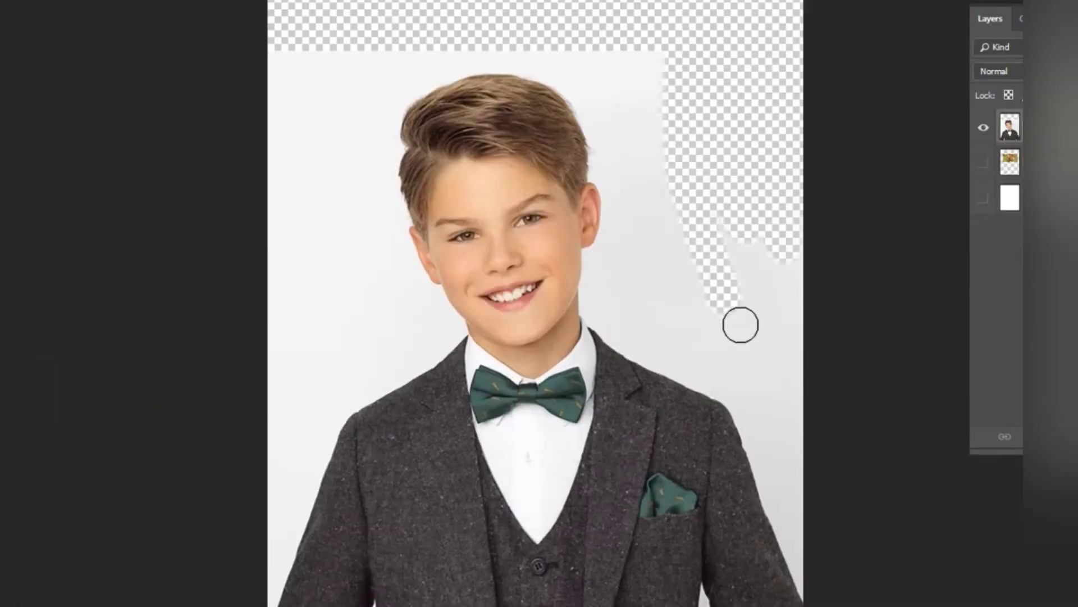
Mask away the boy's face and chin on Layer 2's mask.
key("ctrl+plus")
key("ctrl+plus")
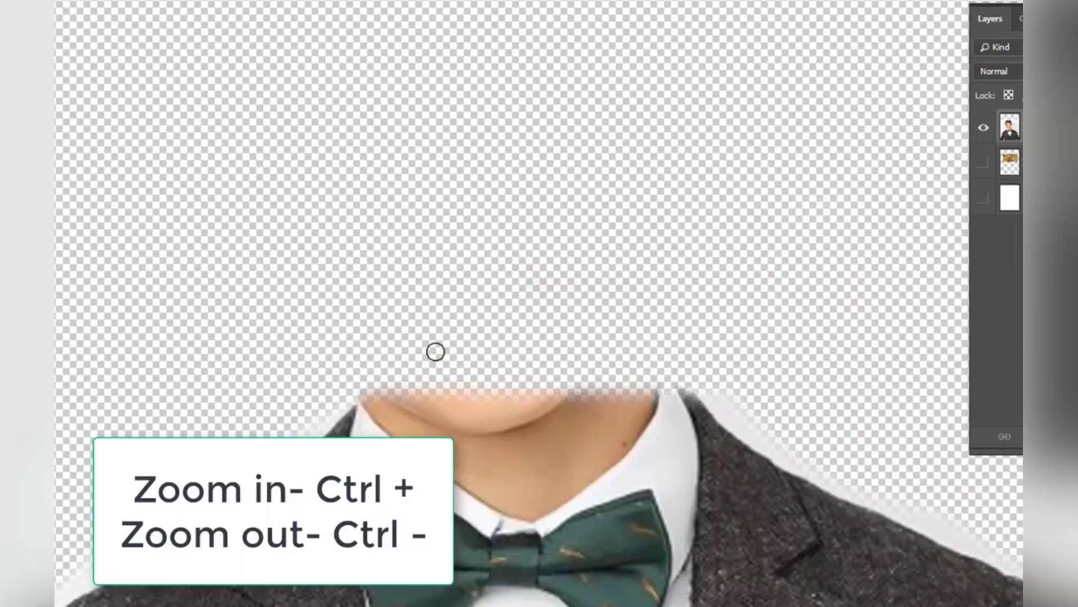
right_click(457, 369)
key("Escape")
mouse_move(444, 393)
left_mouse_down()
mouse_move(496, 453)
mouse_move(552, 453)
mouse_move(638, 364)
mouse_move(474, 369)
left_mouse_up()
scroll(270, 378, "down", 1)
scroll(227, 424, "down", 3)
scroll(219, 393, "left", 2)
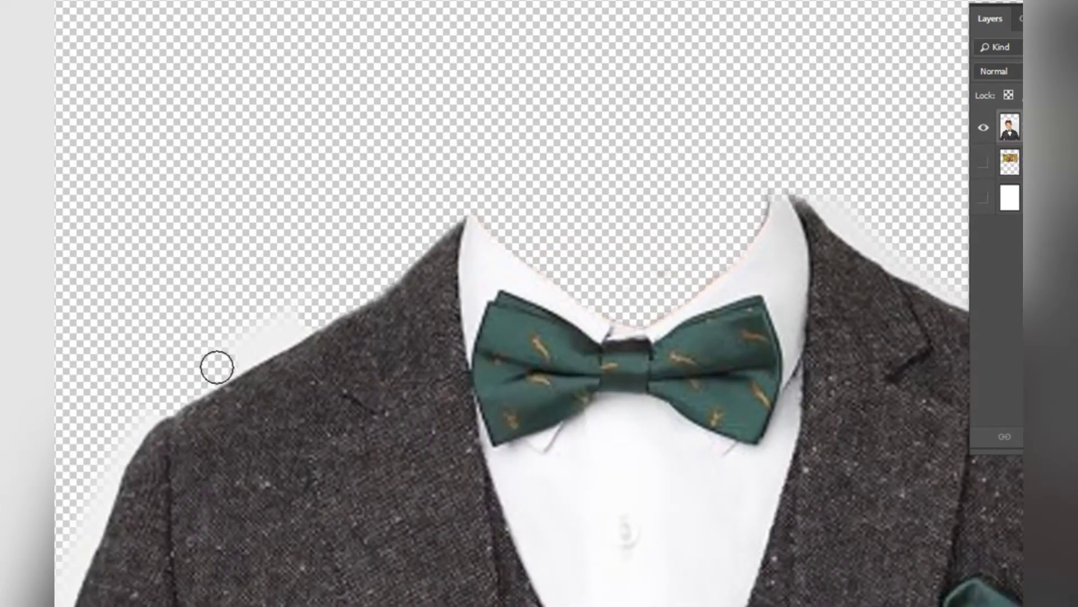
scroll(95, 517, "down", 3)
scroll(112, 422, "down", 2)
scroll(139, 315, "left", 2)
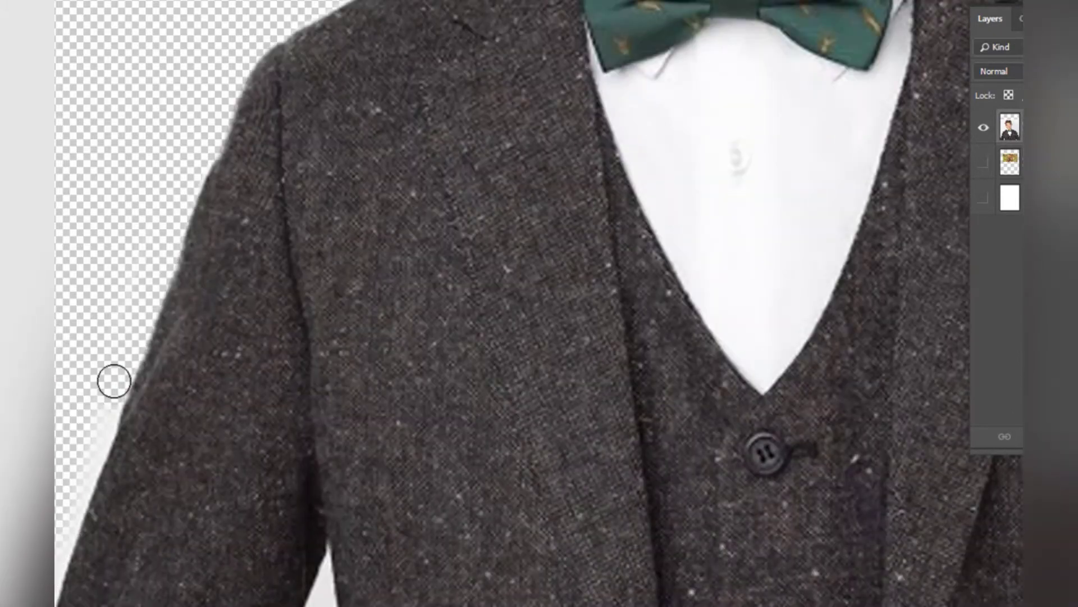
scroll(110, 378, "down", 3)
With a smaller brush, mask the gray background along the jacket's shoulder and sleeve edges.
right_click(326, 404)
left_click_drag(457, 441, 382, 440)
key("Return")
scroll(330, 446, "right", 10)
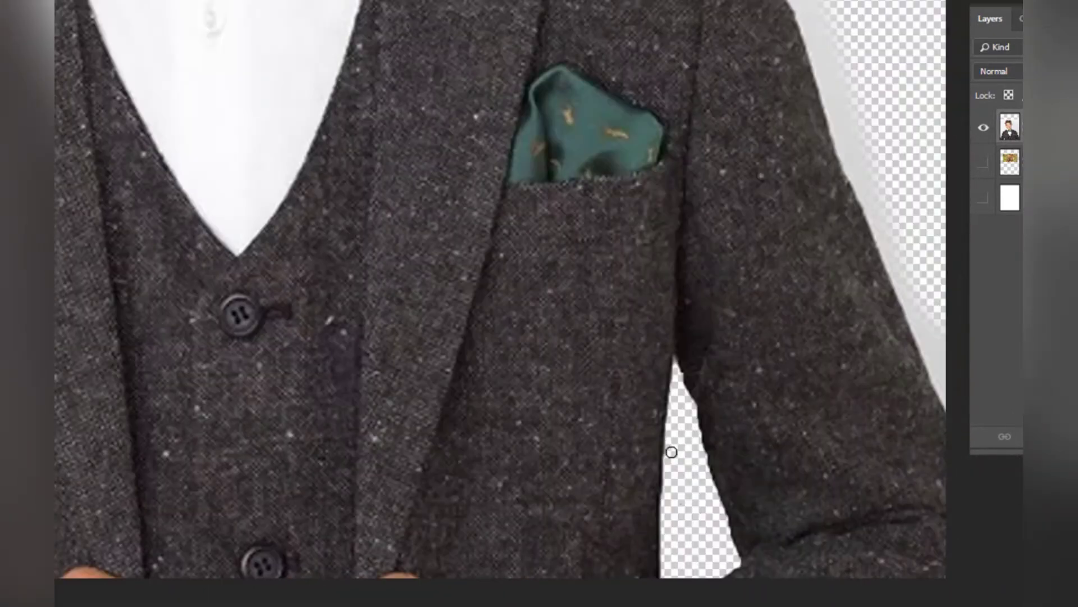
scroll(674, 449, "right", 5)
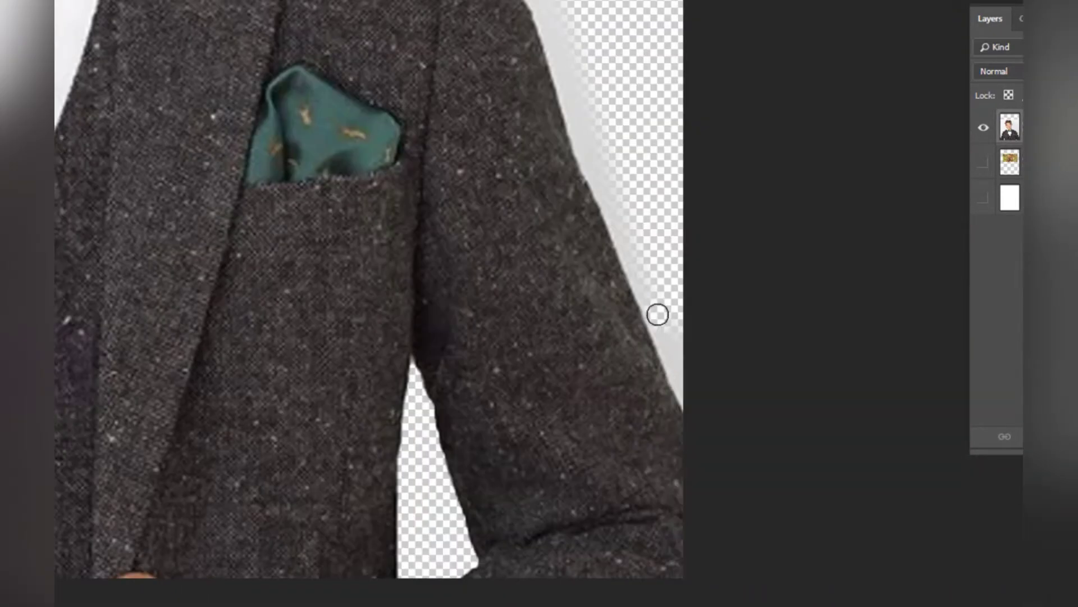
scroll(617, 269, "up", 1)
scroll(629, 337, "up", 1)
scroll(677, 442, "up", 2)
right_click(558, 394)
key("Return")
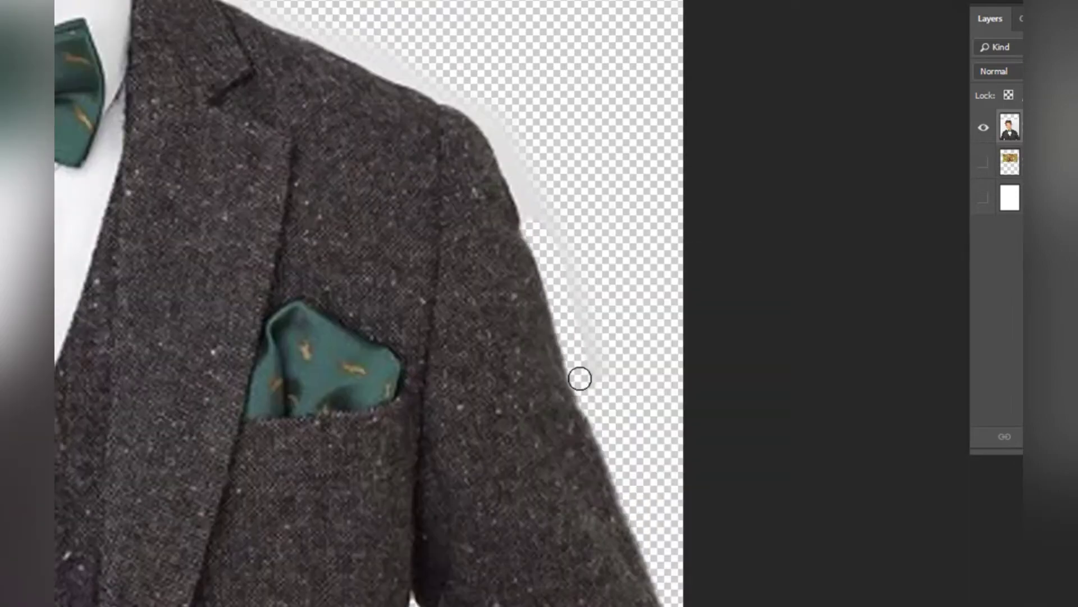
scroll(225, 33, "up", 1)
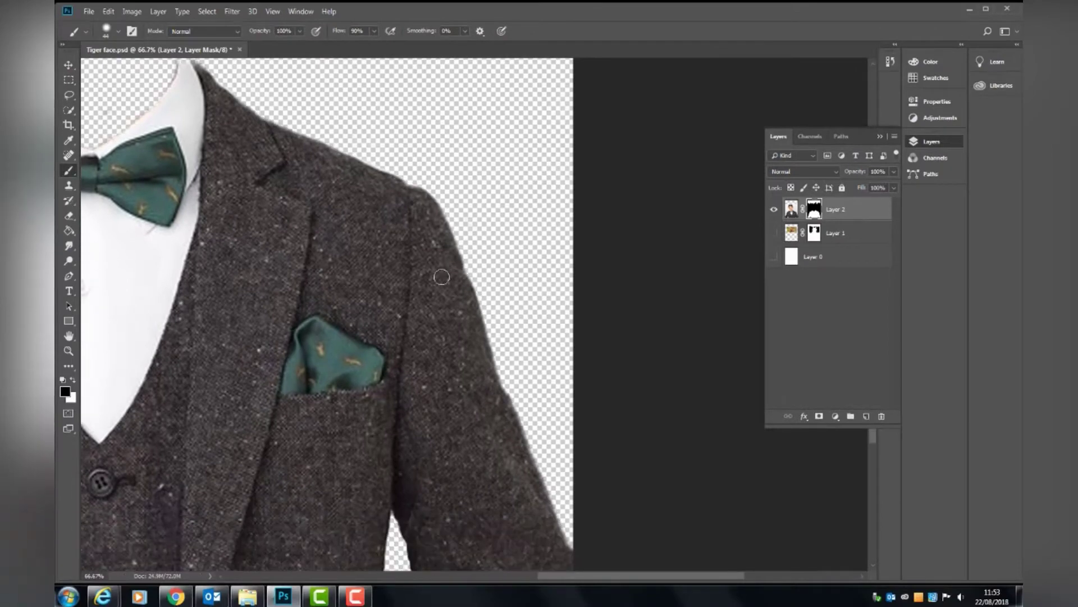
scroll(441, 278, "left", 2)
scroll(430, 286, "left", 3)
scroll(427, 288, "left", 2)
scroll(421, 290, "left", 2)
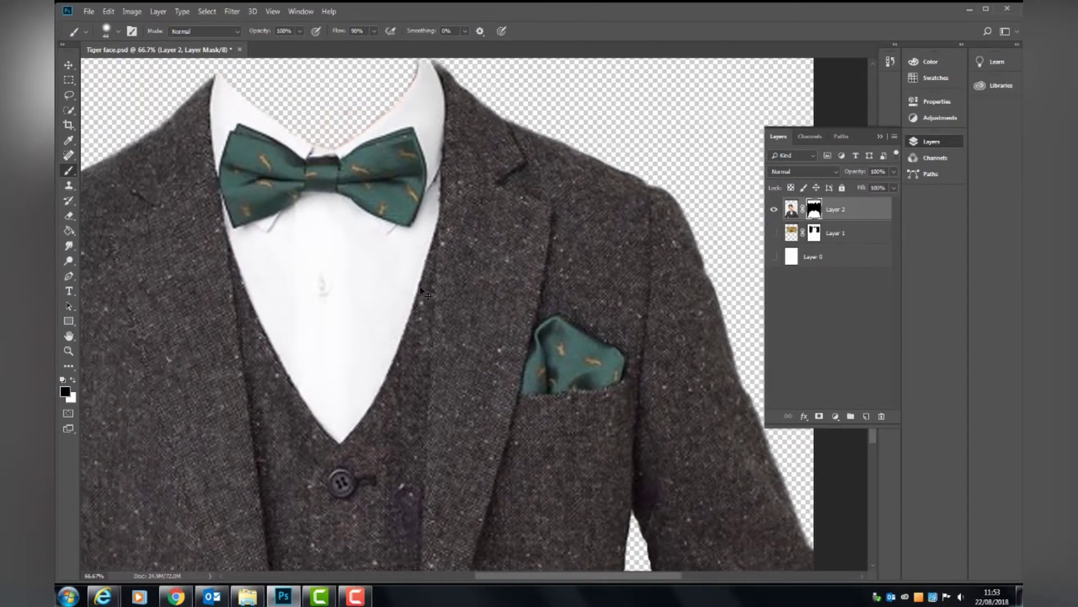
key("ctrl+minus")
key("ctrl+minus")
key("ctrl+minus")
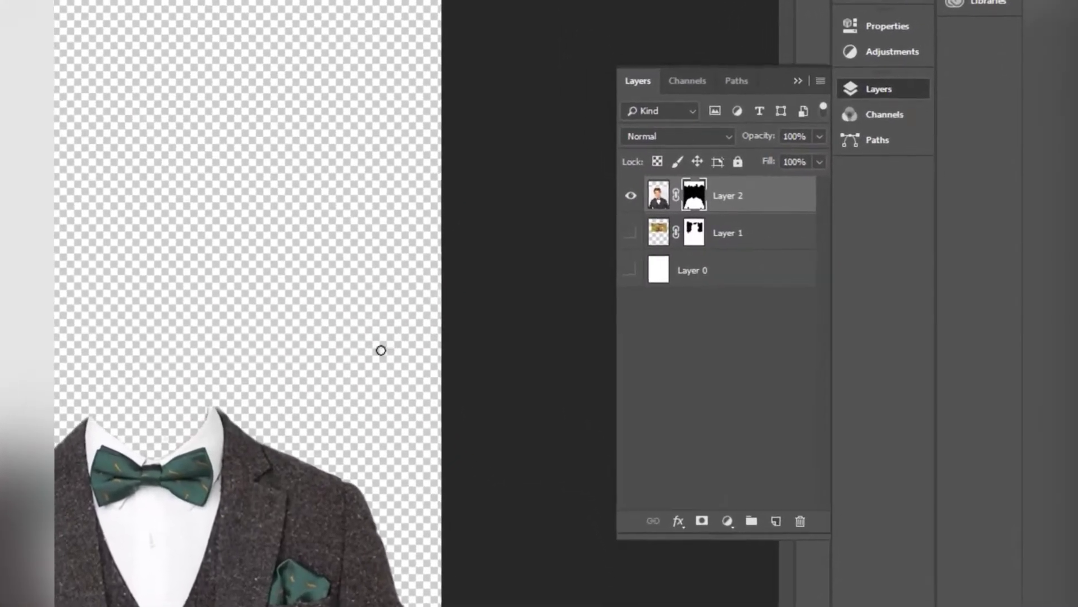
Show the tiger head on Layer 1, move it down onto the suit collar and enlarge it slightly.
left_click(630, 233)
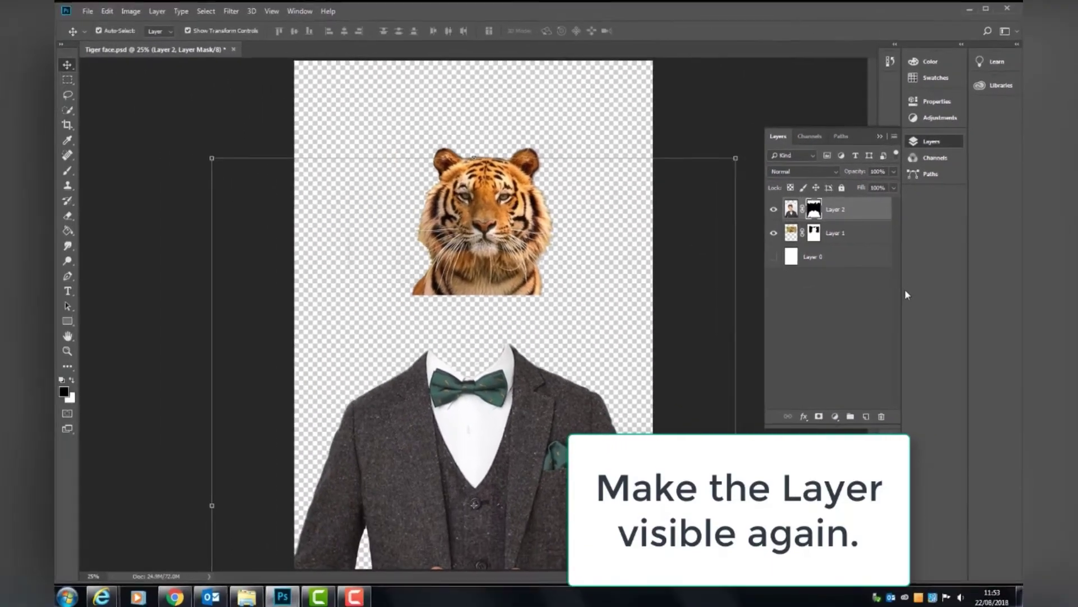
left_click(857, 237)
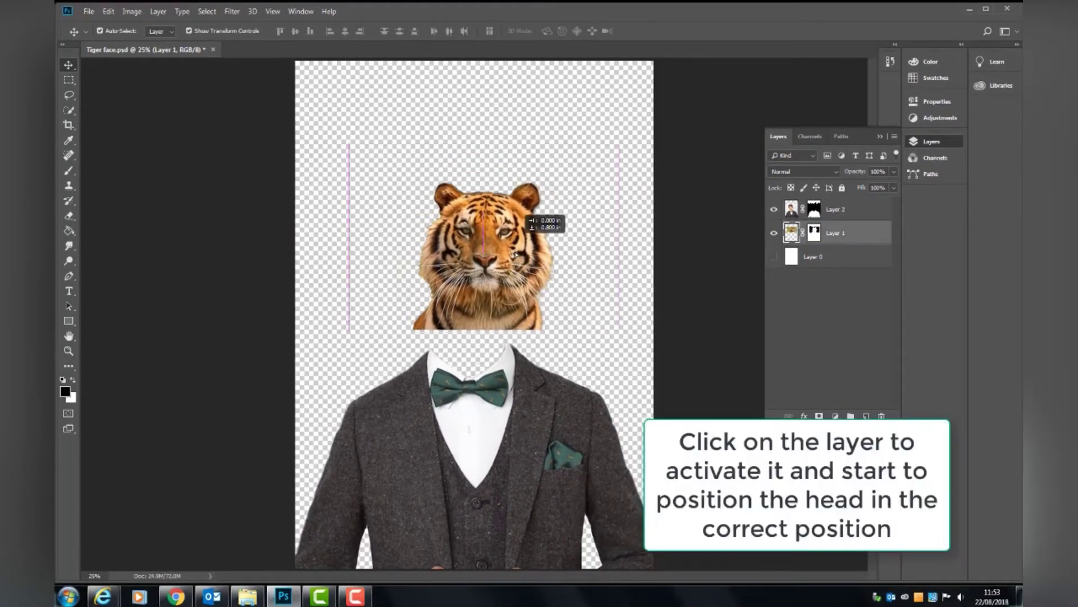
left_click_drag(522, 216, 508, 297)
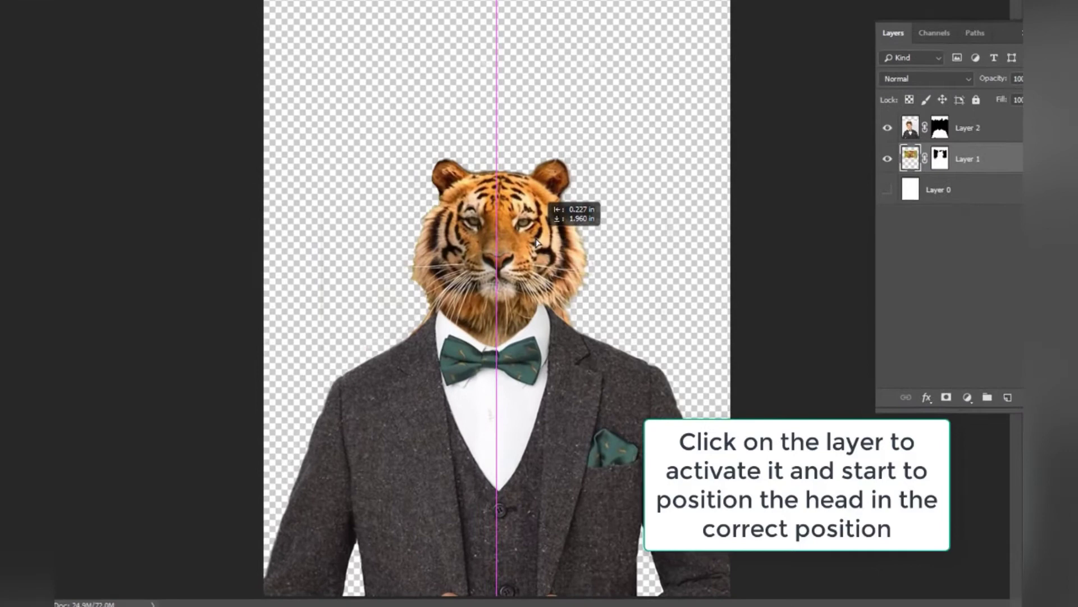
left_click_drag(536, 243, 557, 215)
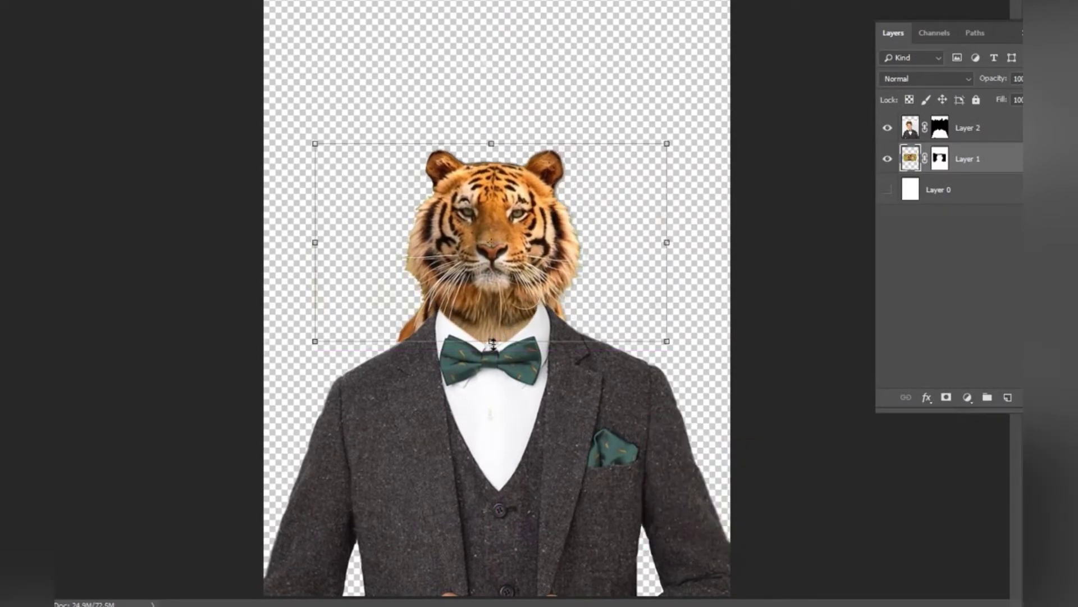
left_click_drag(668, 146, 682, 135)
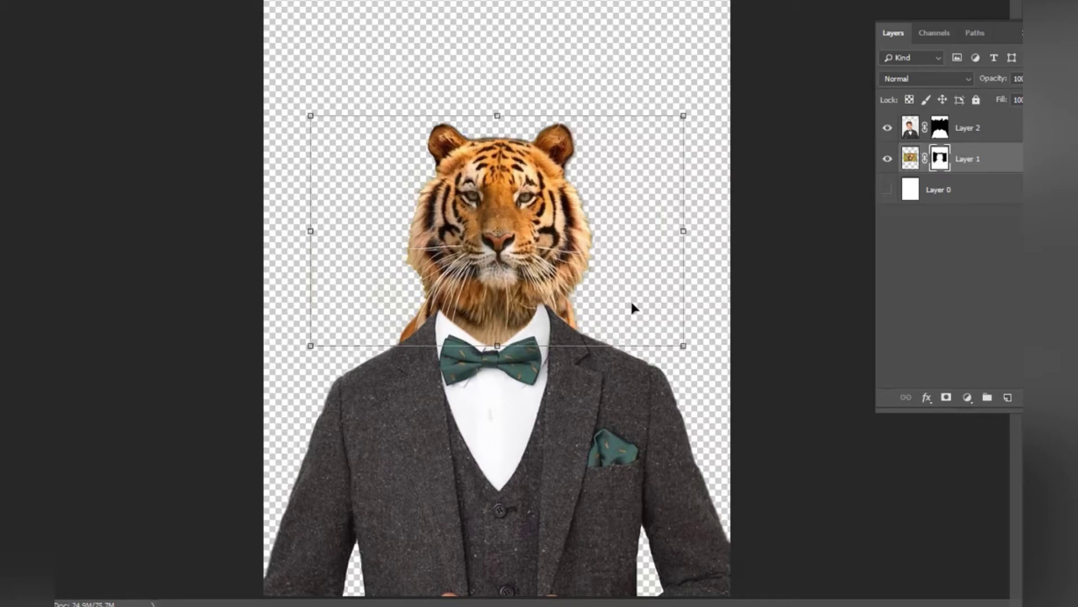
scroll(630, 299, "up", 3)
scroll(632, 306, "up", 2)
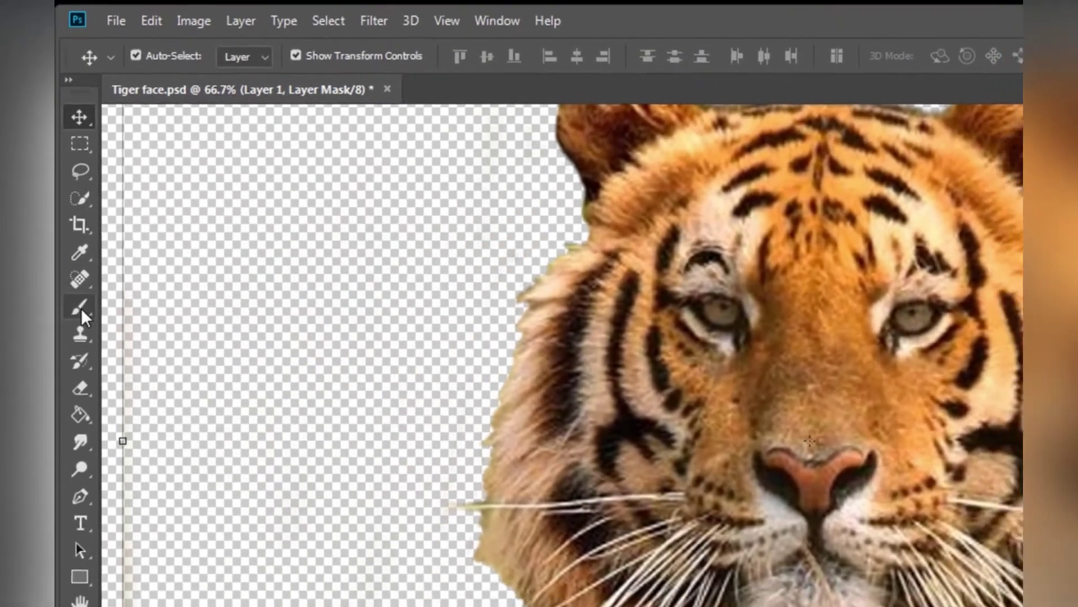
Clean up the tiger head's fur edges on Layer 1's mask with a 20 px brush.
left_click(71, 202)
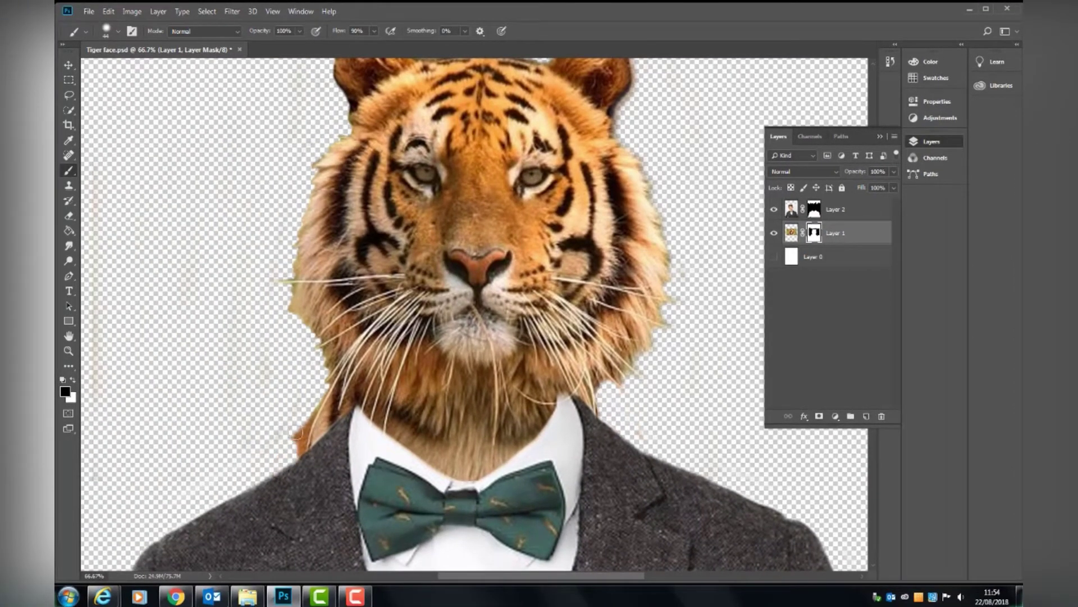
right_click(318, 444)
key("Return")
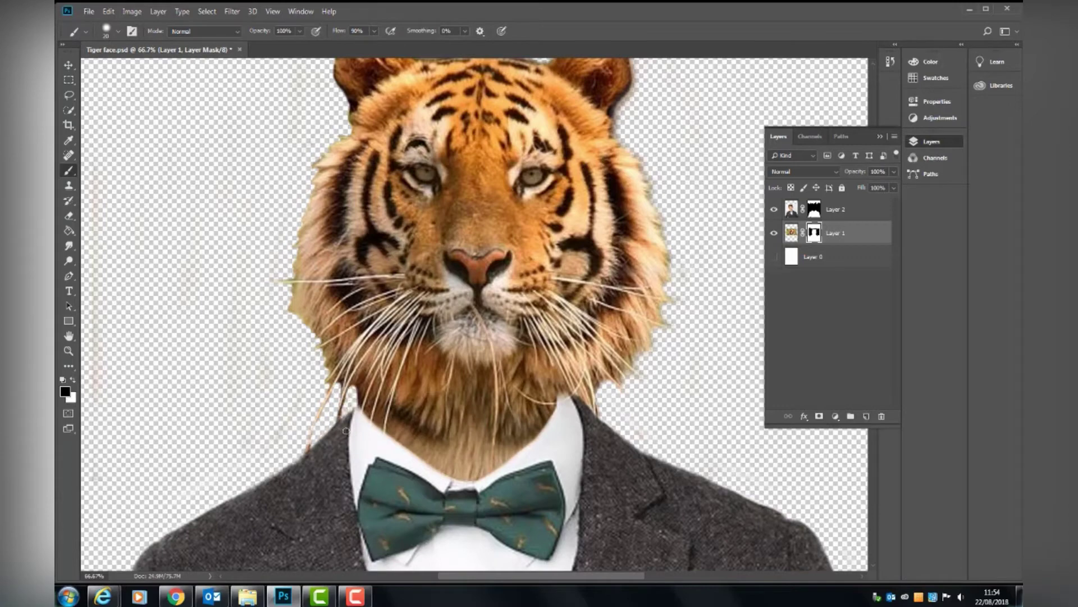
key("ctrl+minus")
key("ctrl+minus")
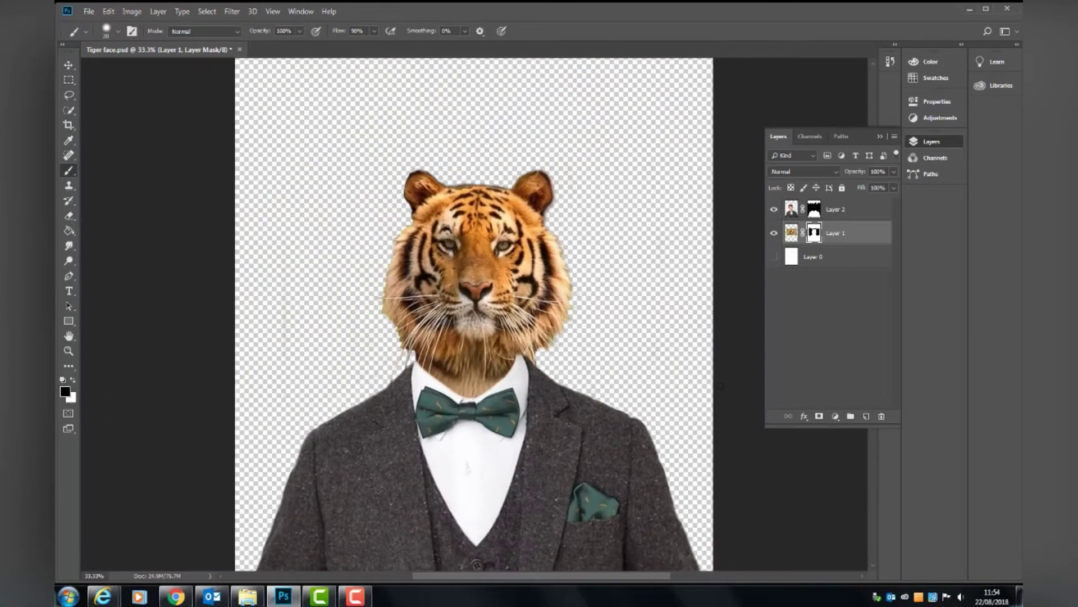
key("ctrl+minus")
key("ctrl+minus")
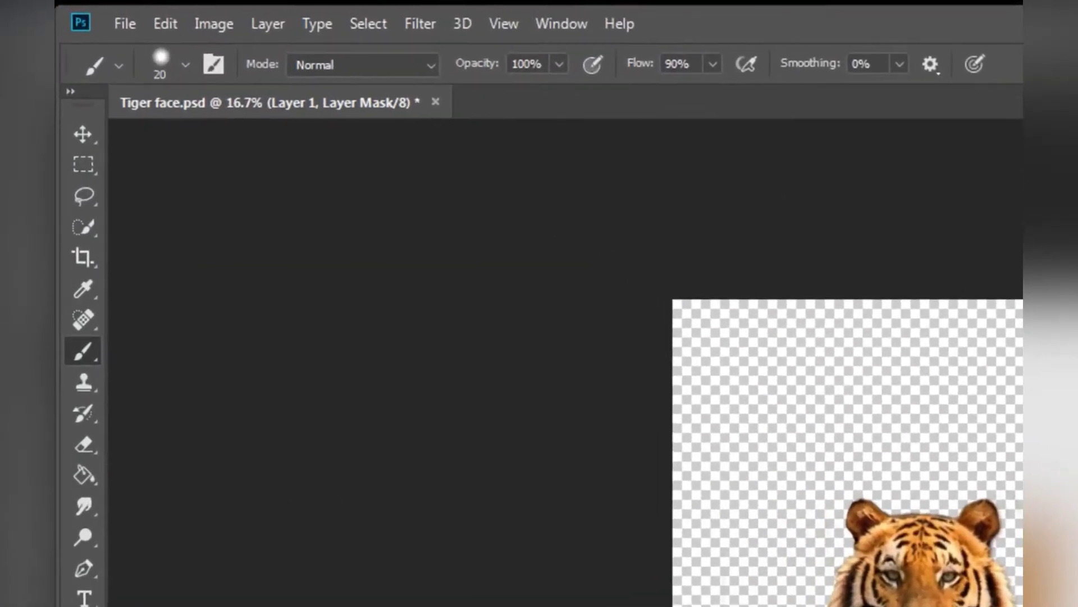
Nudge the tiger head slightly left so it is centred above the bow tie.
left_click(83, 135)
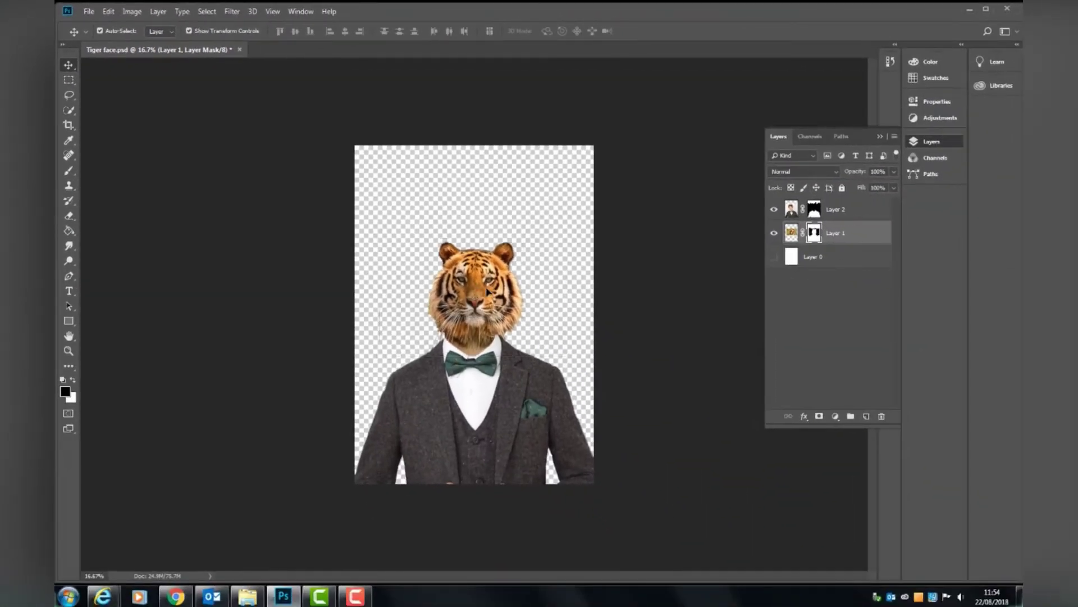
left_click_drag(487, 291, 484, 290)
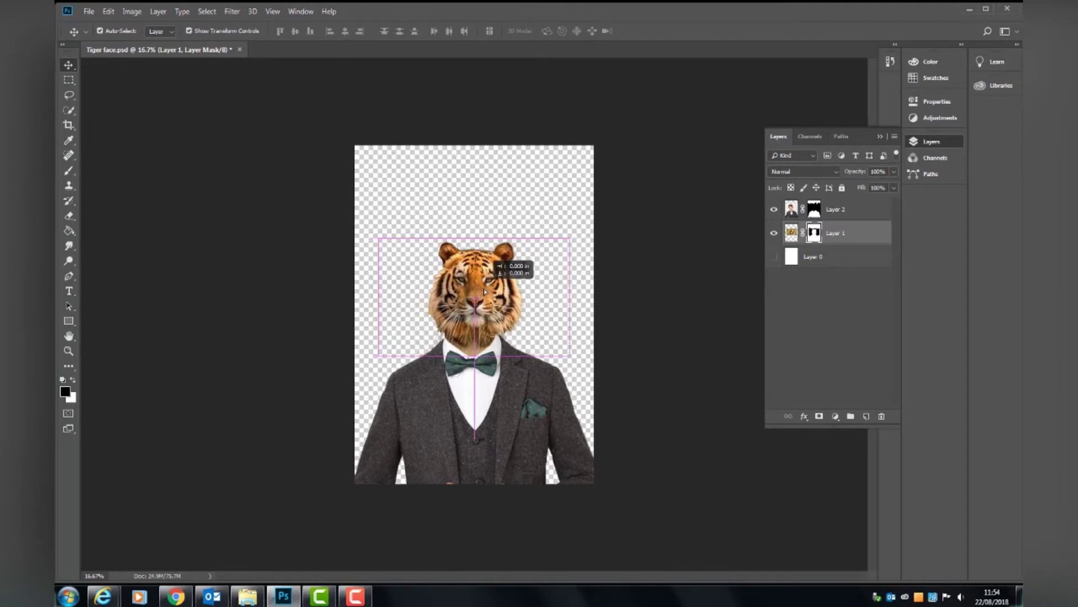
key("ctrl+plus")
key("ctrl+plus")
key("ctrl+plus")
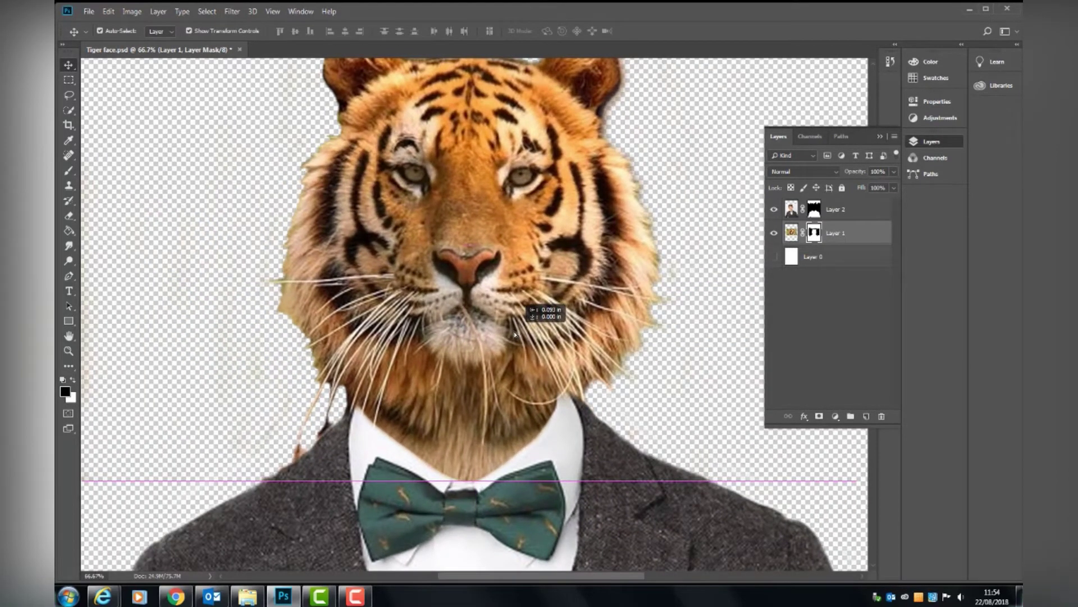
left_click_drag(523, 337, 510, 337)
key("b")
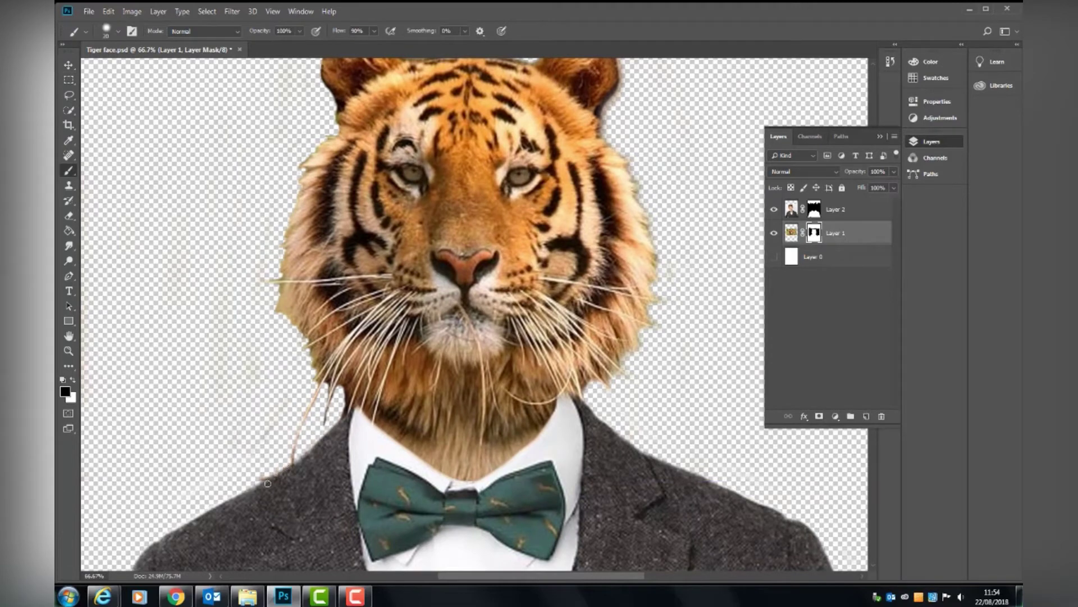
key("ctrl+minus")
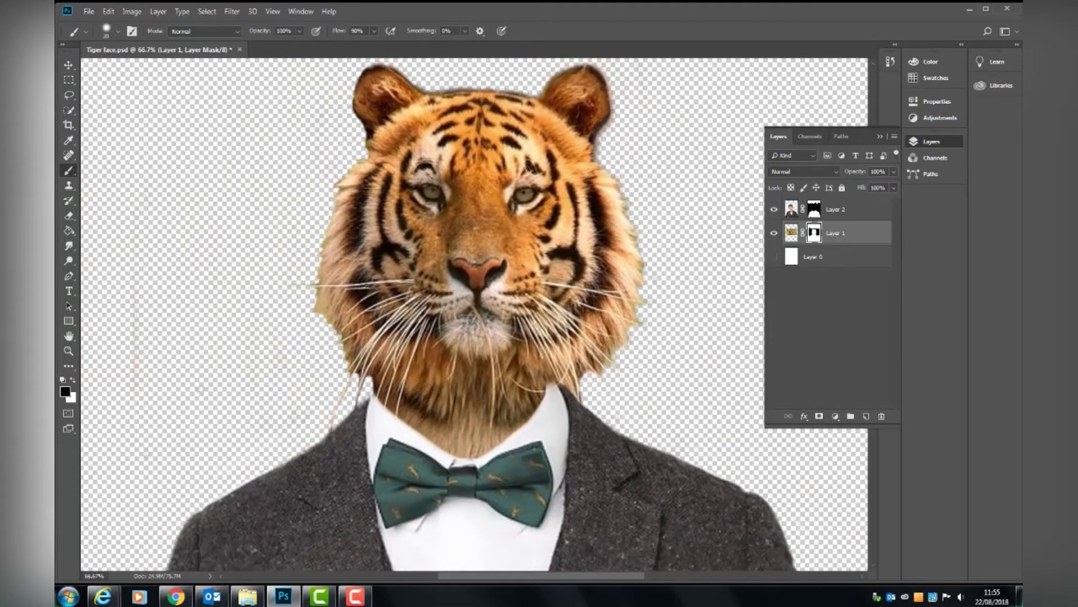
key("ctrl+minus")
key("ctrl+minus")
key("ctrl+minus")
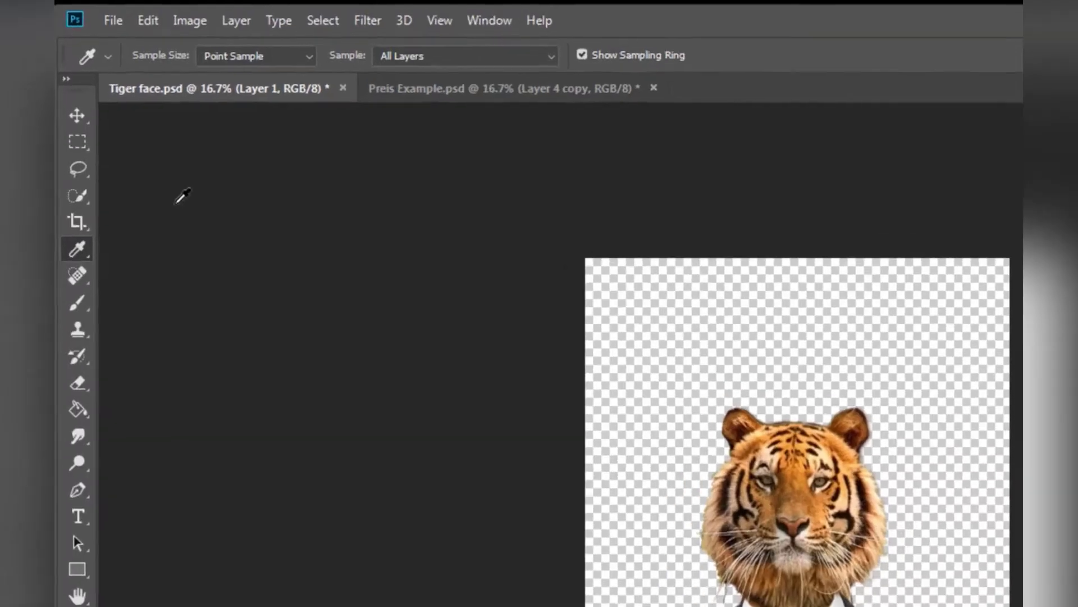
Scale Layer 1 and Layer 2 together to about 136% and move them lower to fill the canvas width.
left_click(80, 122)
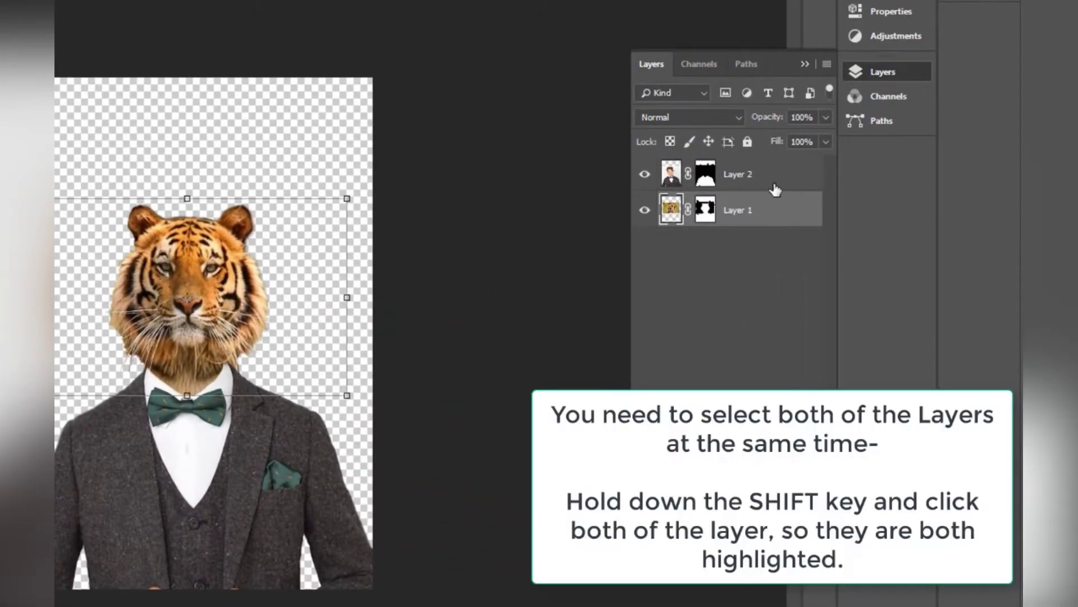
left_click(774, 184, "shift")
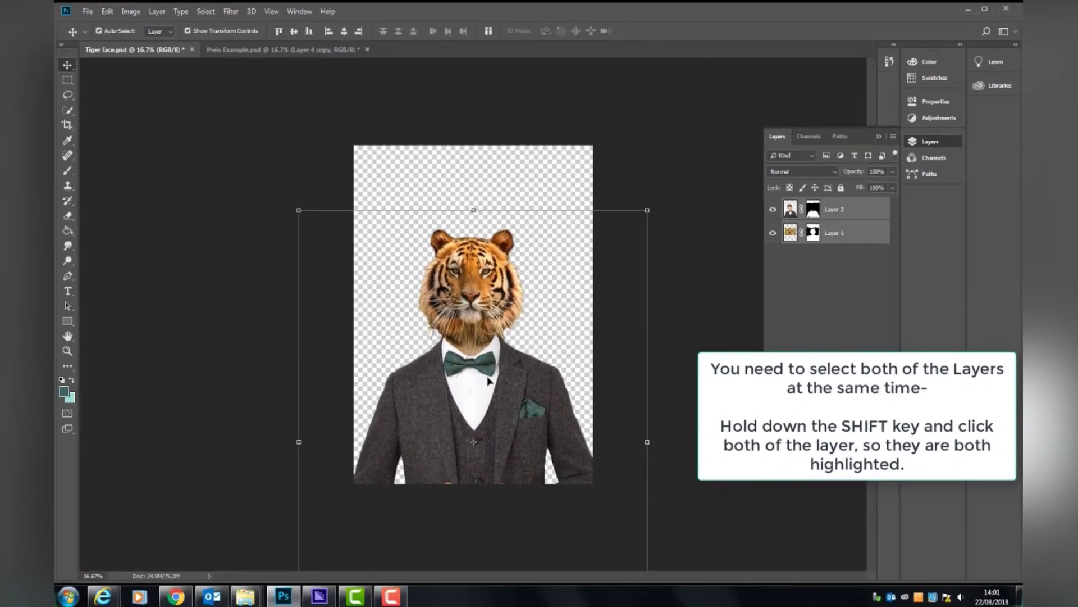
left_click_drag(490, 389, 490, 462)
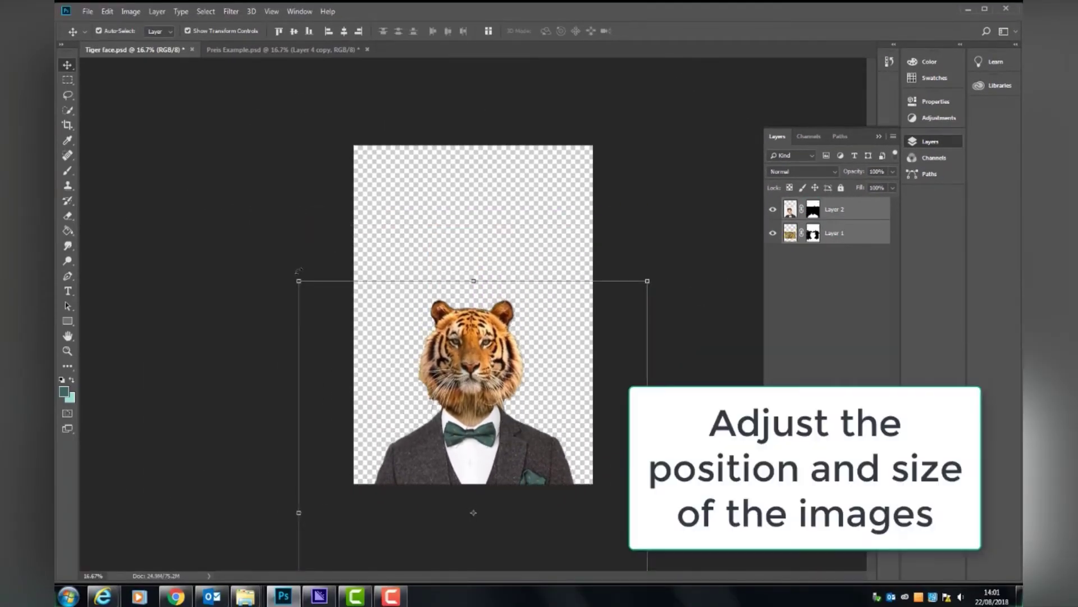
left_click_drag(298, 281, 197, 146)
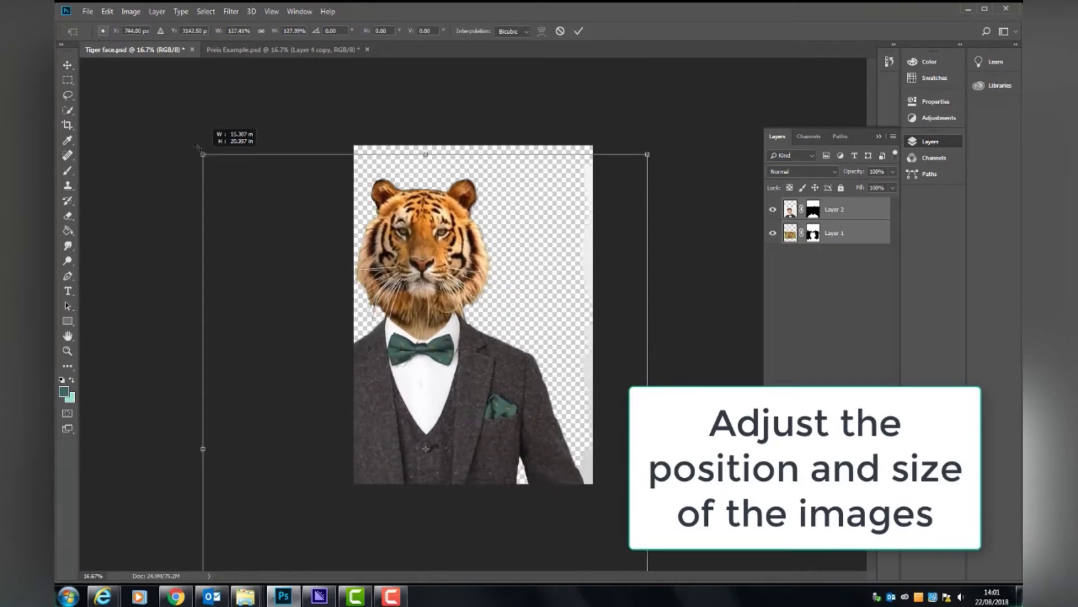
left_click_drag(647, 146, 664, 113)
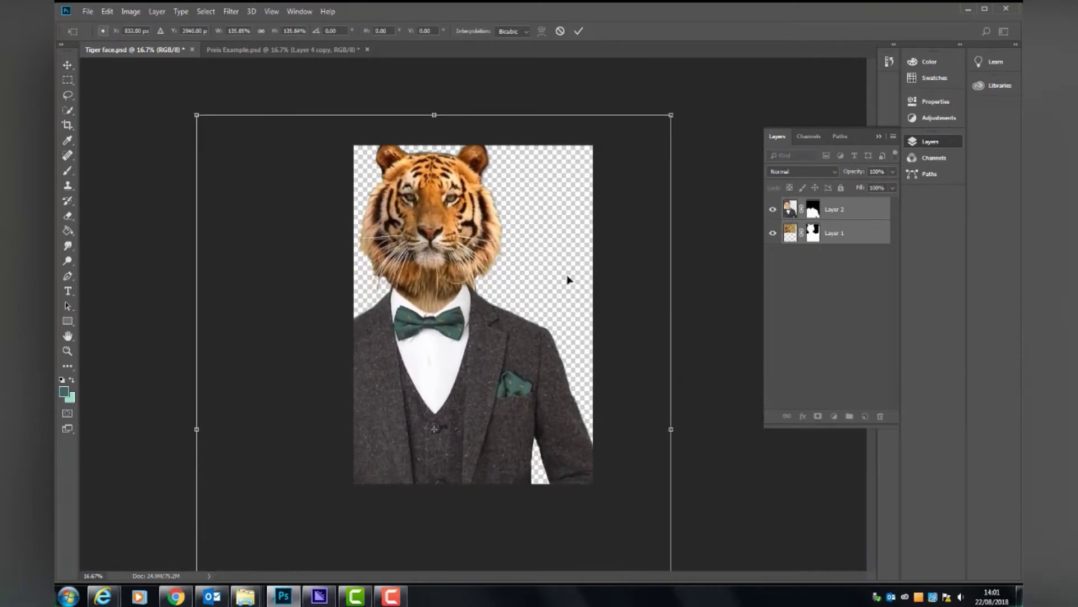
mouse_move(515, 345)
left_mouse_down()
mouse_move(545, 427)
mouse_move(550, 411)
left_mouse_up()
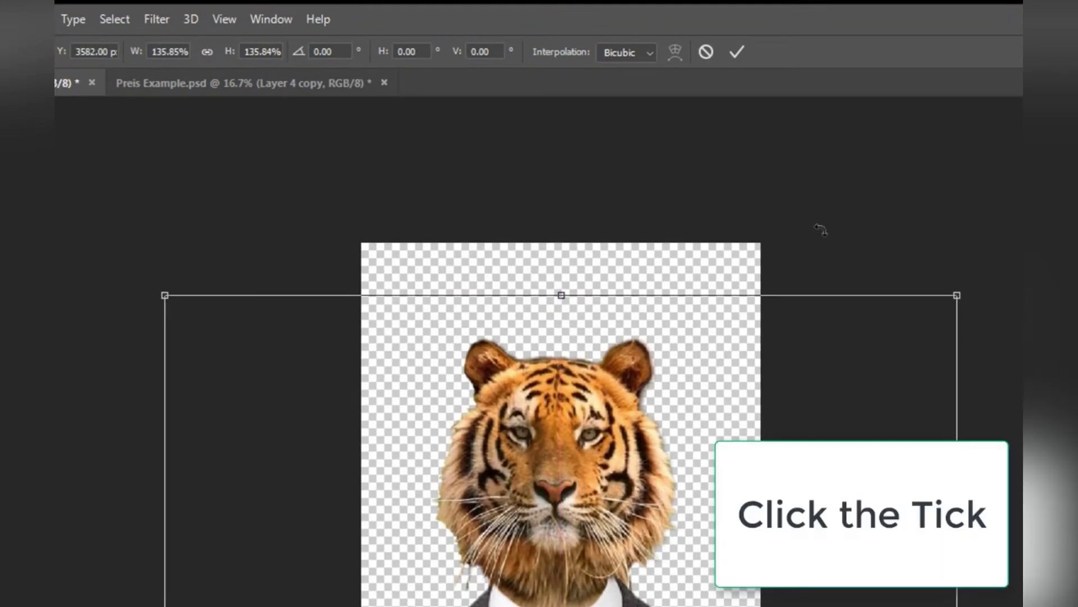
left_click(735, 54)
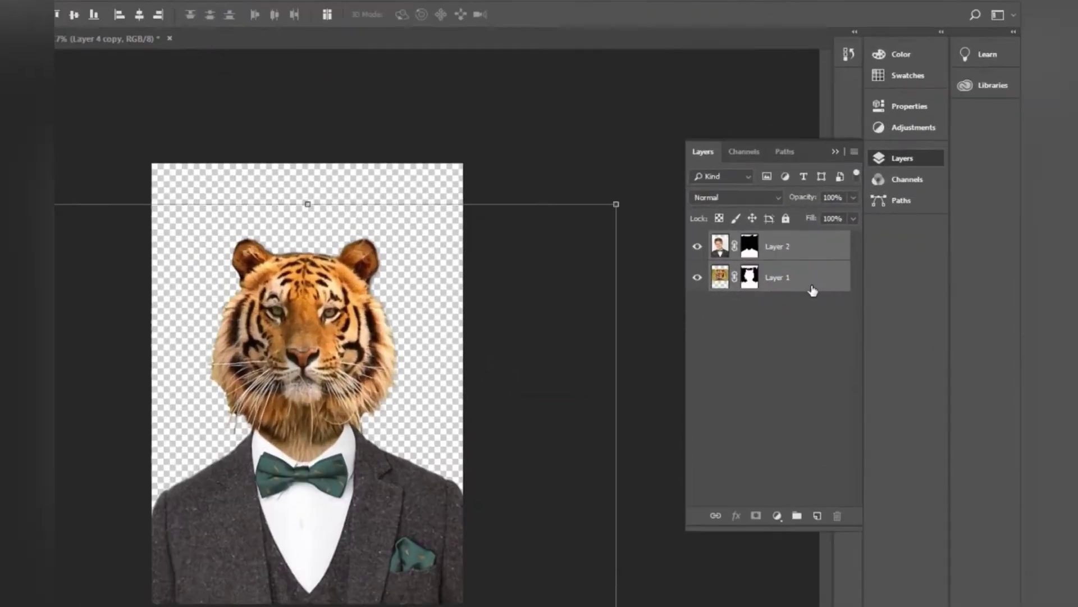
left_click(813, 290)
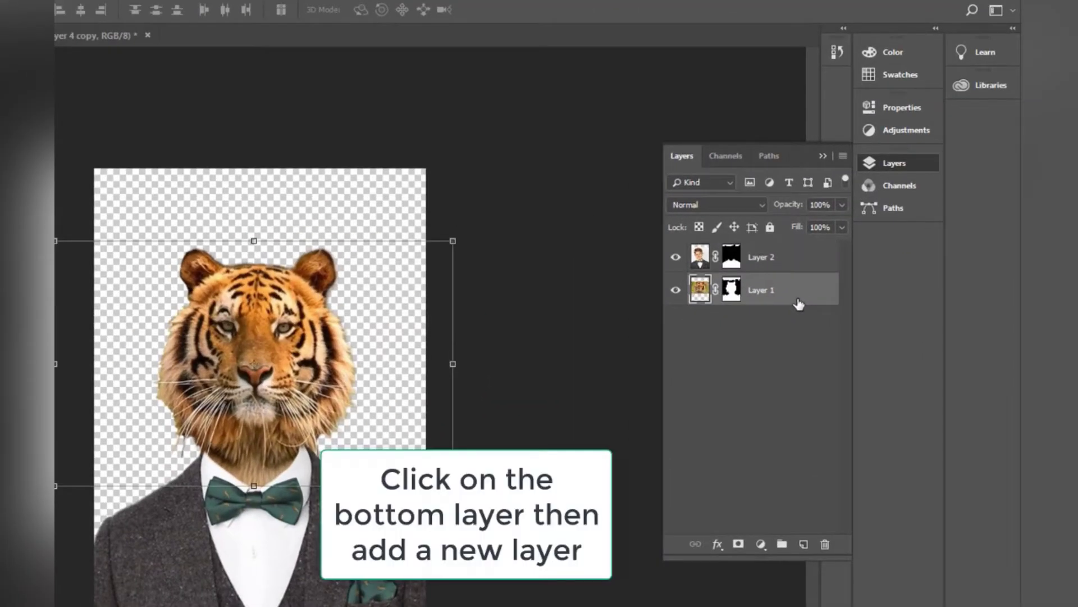
Create an empty Layer 3 and place it below Layer 1 at the bottom of the stack.
left_click(803, 545)
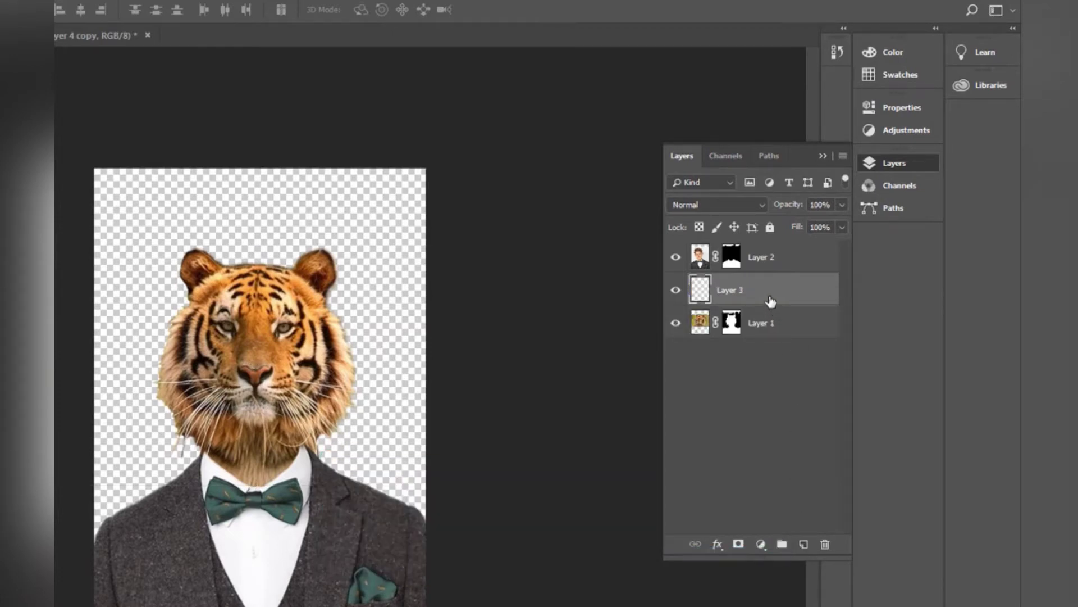
left_click_drag(769, 300, 766, 342)
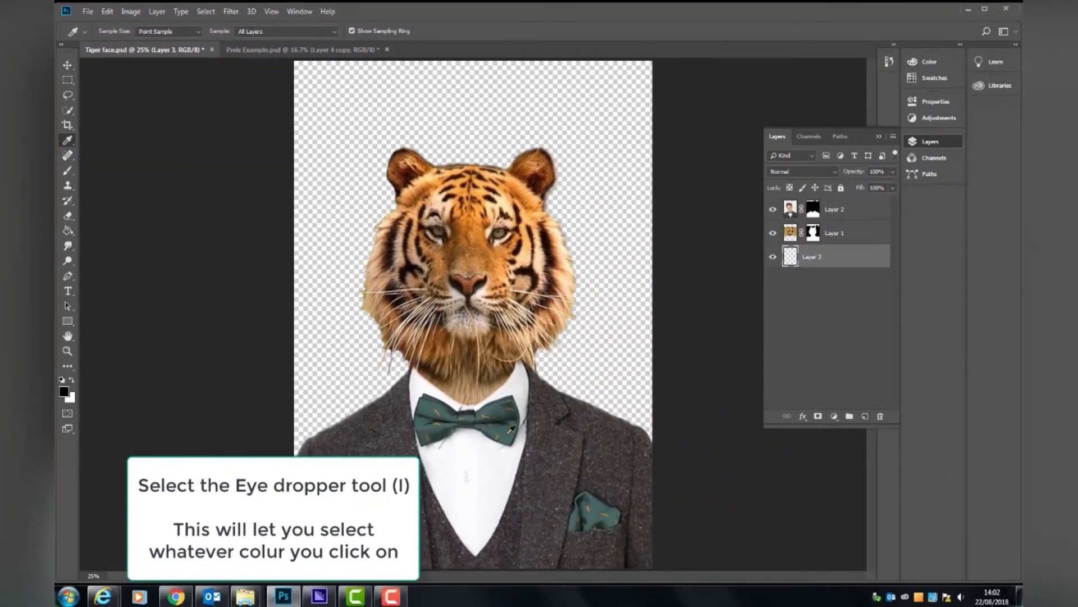
Set the foreground colour to light mint a4d3ba, a paler shade of the sampled pocket-square green.
left_click(600, 503)
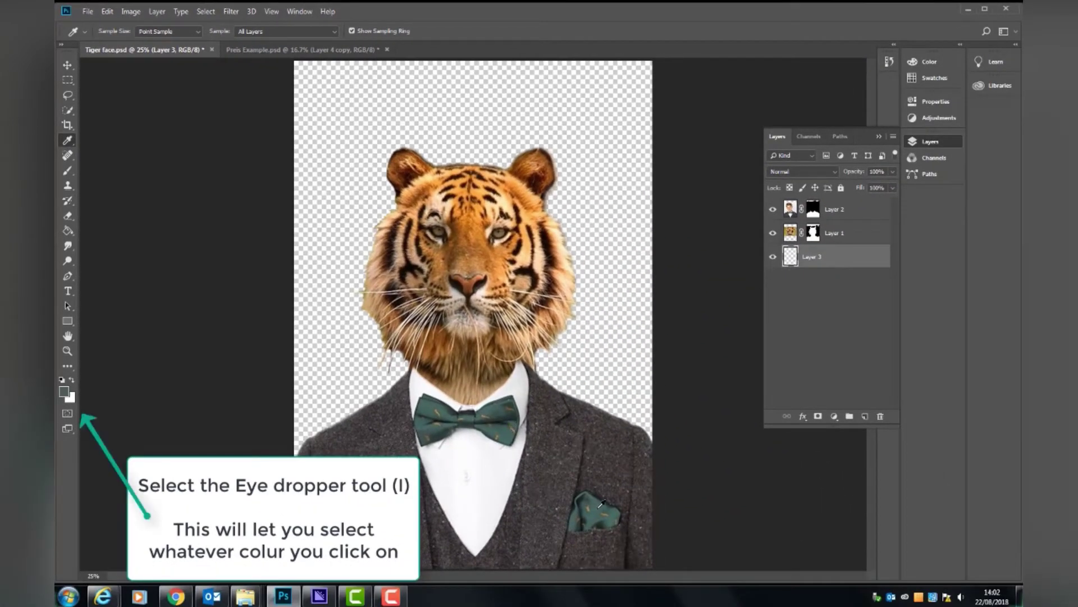
double_click(66, 390)
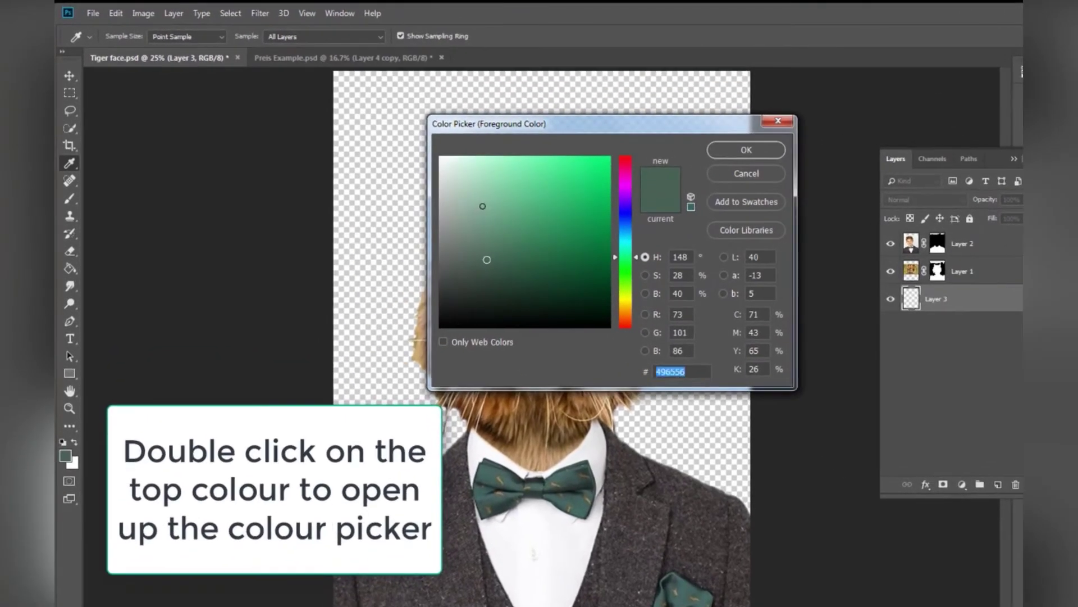
left_click(478, 188)
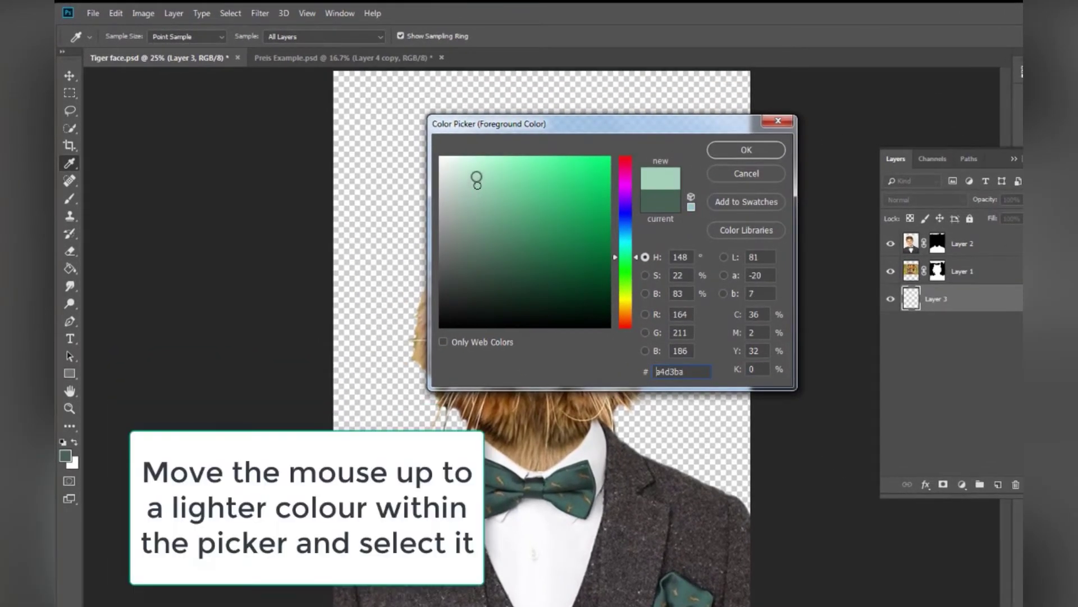
left_click(718, 150)
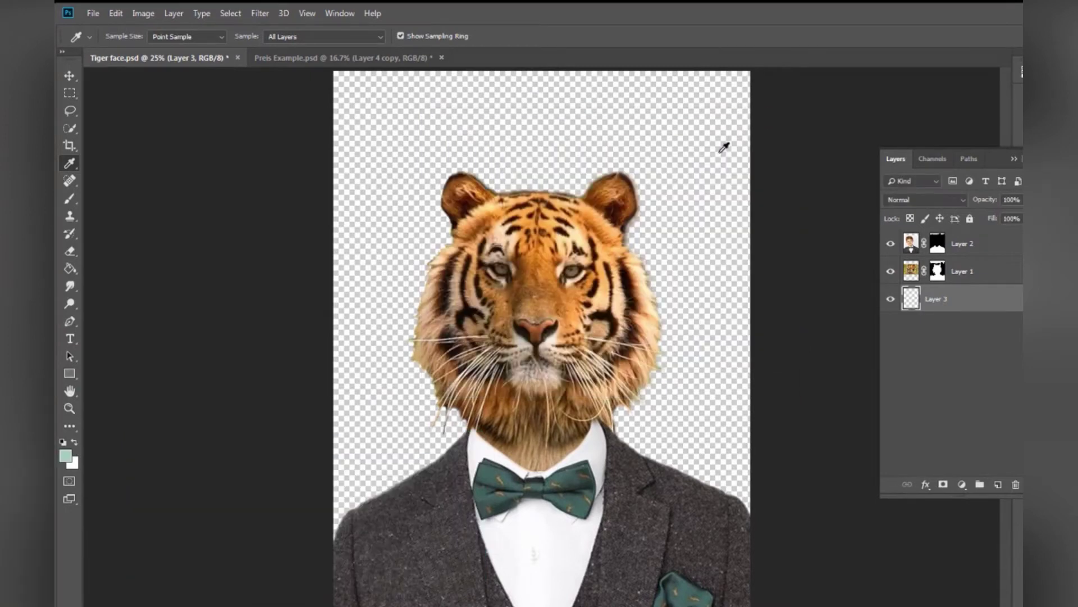
Fill the empty Layer 3 with the mint green using the Paint Bucket.
left_click(75, 266)
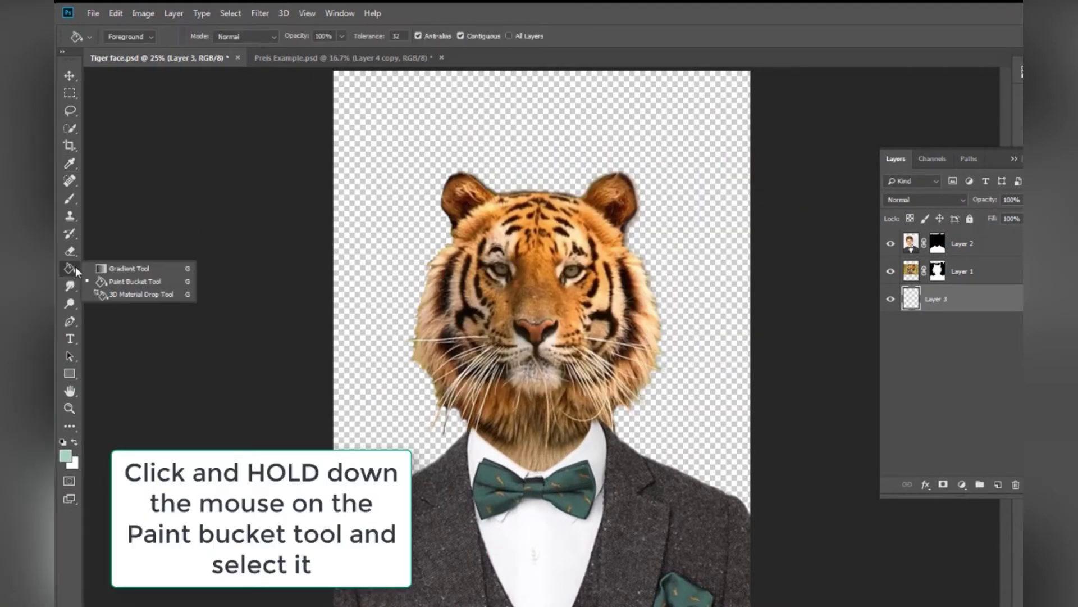
left_click(139, 282)
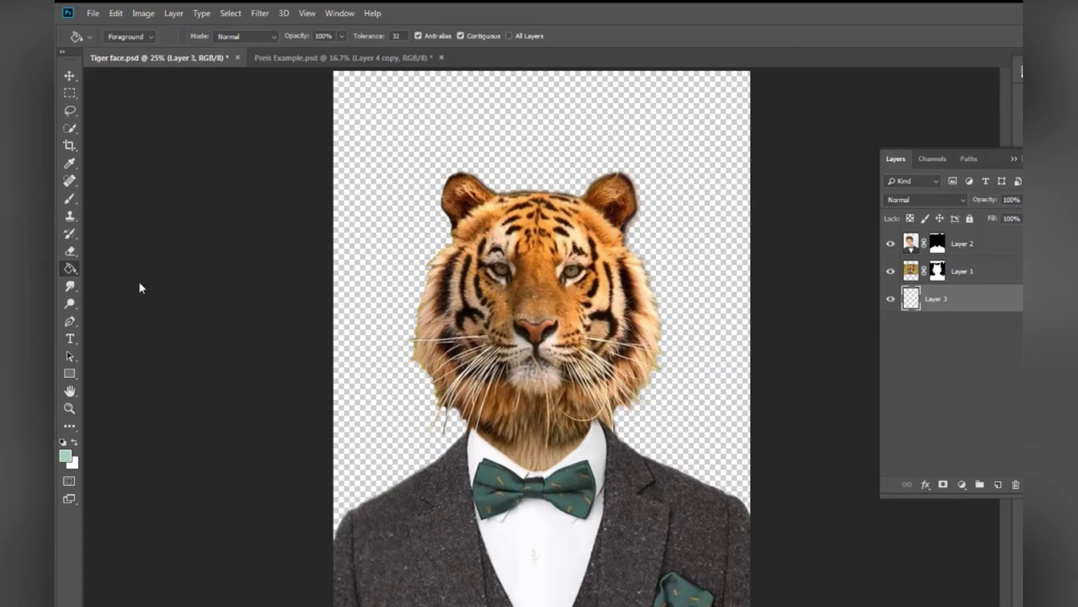
left_click(676, 271)
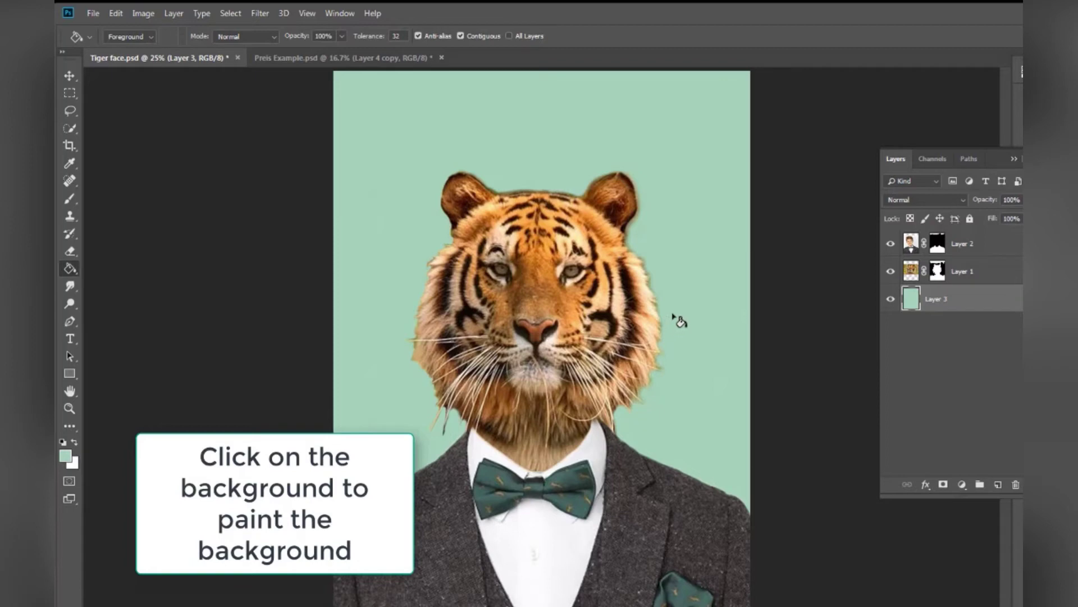
key("ctrl+minus")
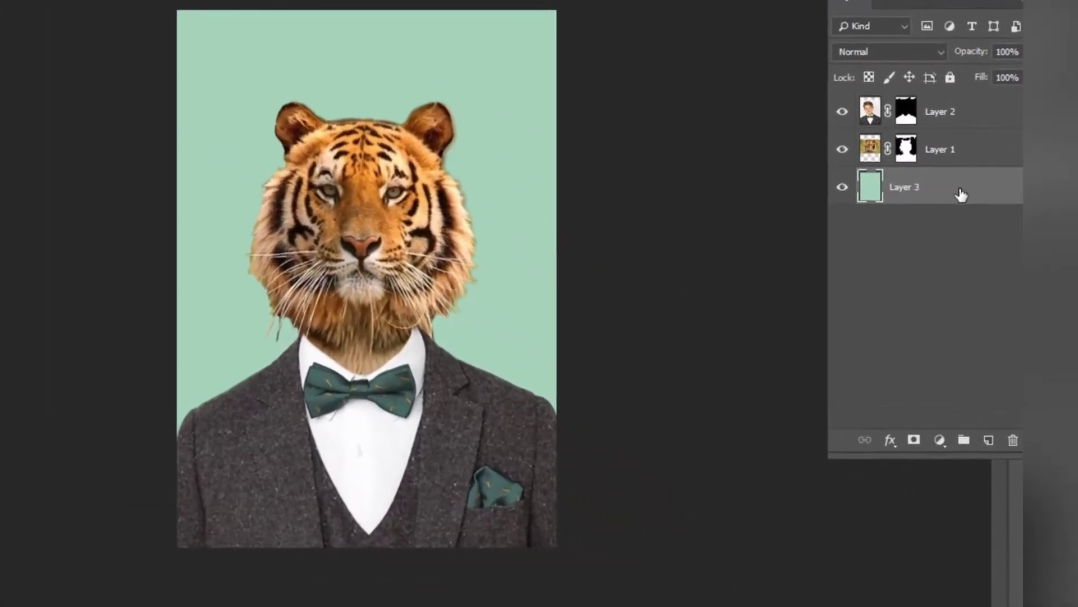
Add a new Layer 4 above the background and set the brush colour to black.
left_click(989, 443)
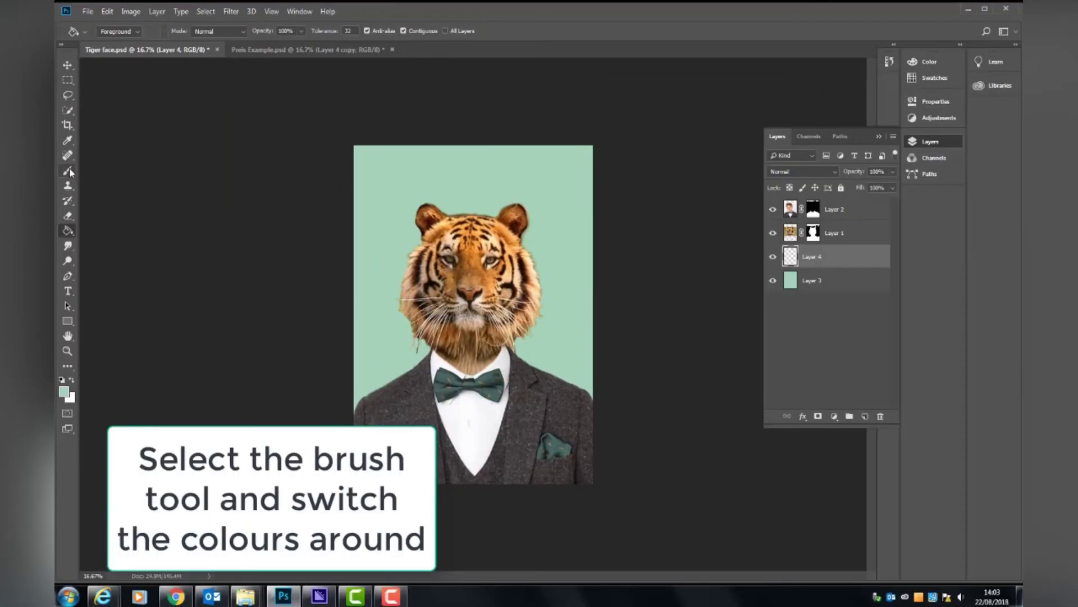
left_click(69, 170)
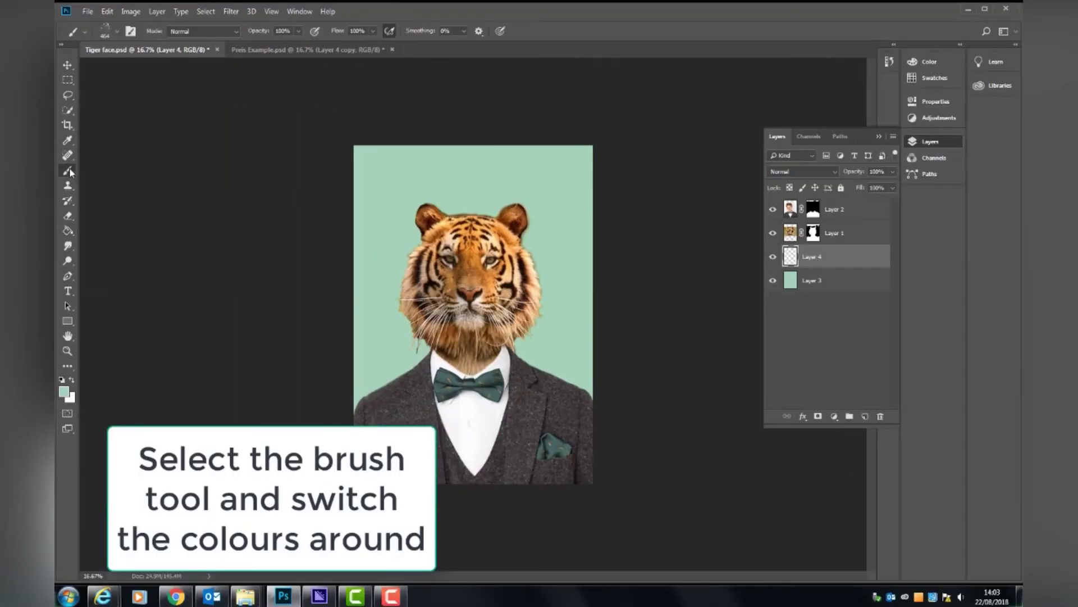
left_click(72, 380)
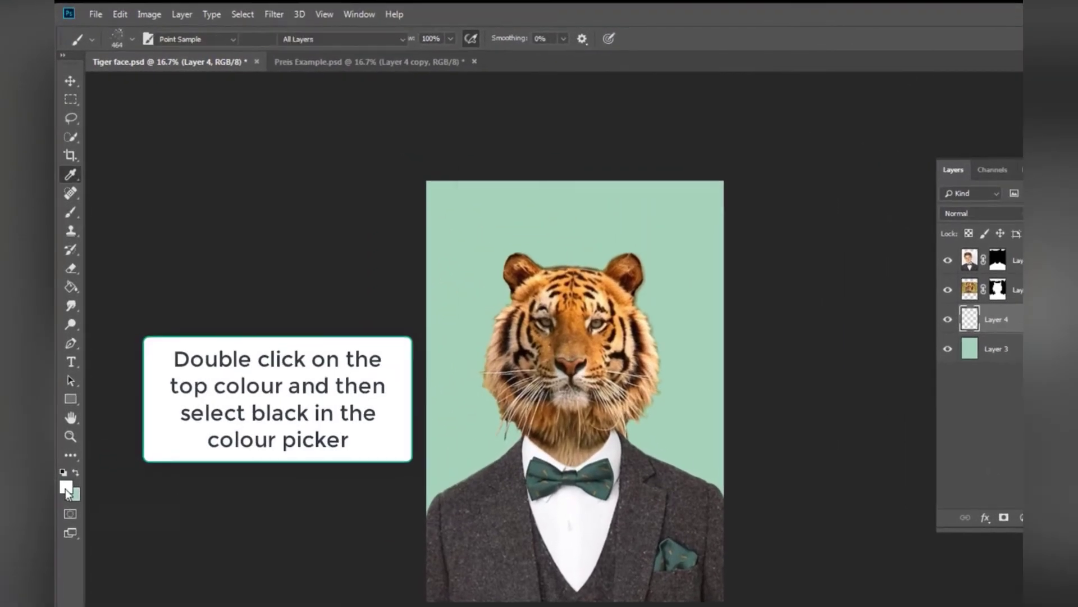
double_click(63, 391)
left_click(468, 349)
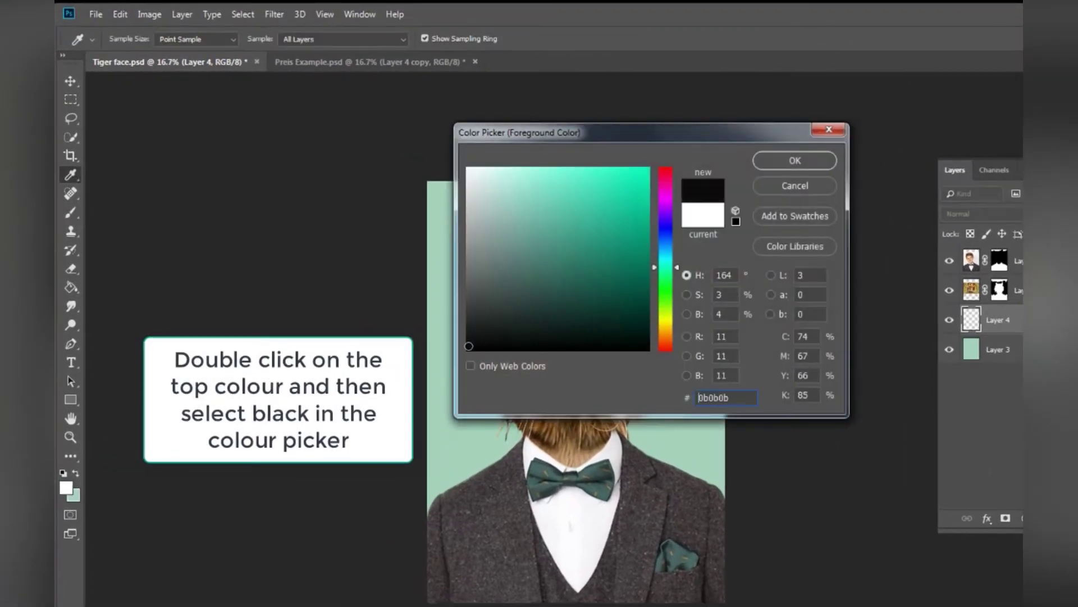
left_click(795, 161)
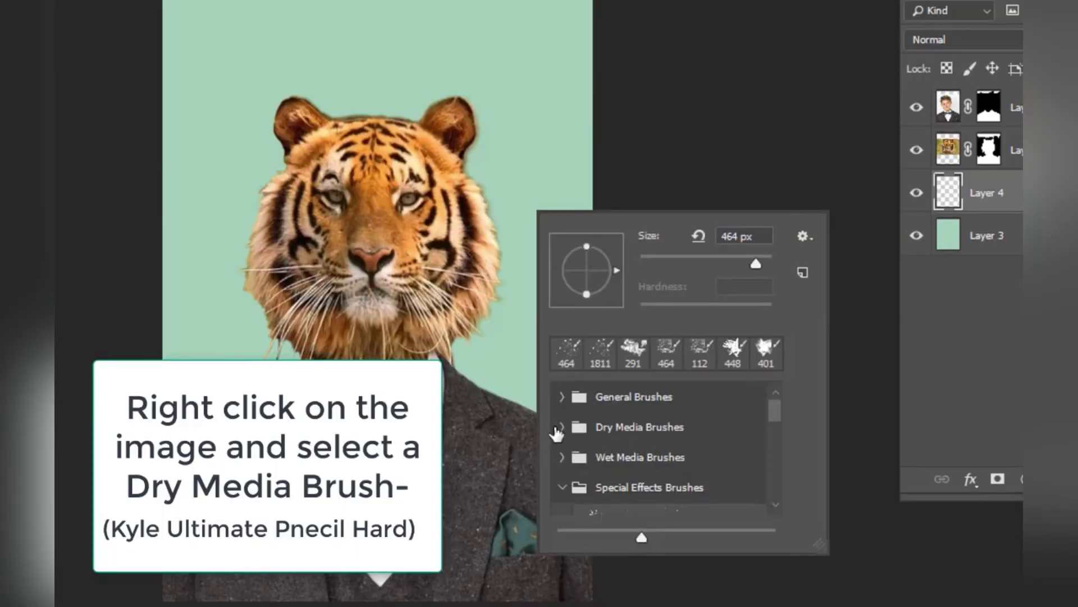
Choose the KYLE Ultimate Pencil Hard brush from Dry Media Brushes, sized around 480 px.
left_click(561, 427)
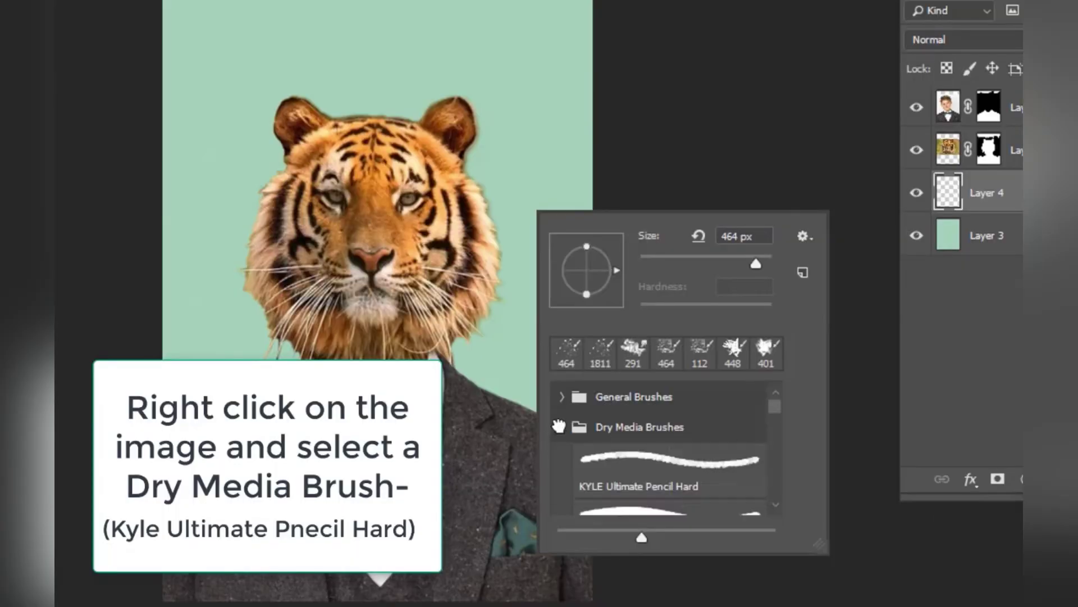
left_click(663, 475)
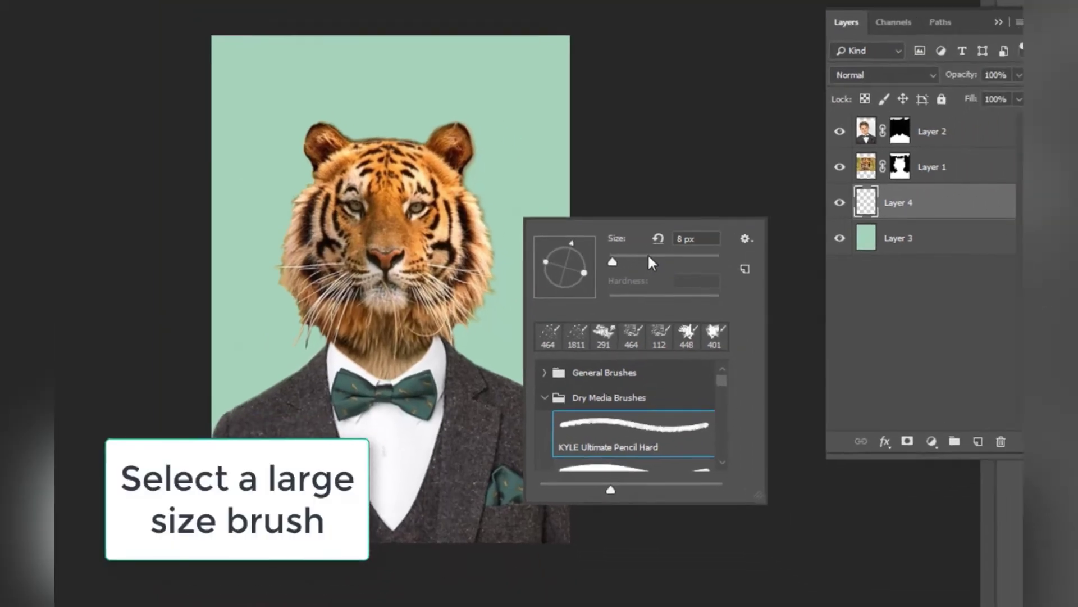
left_click(650, 260)
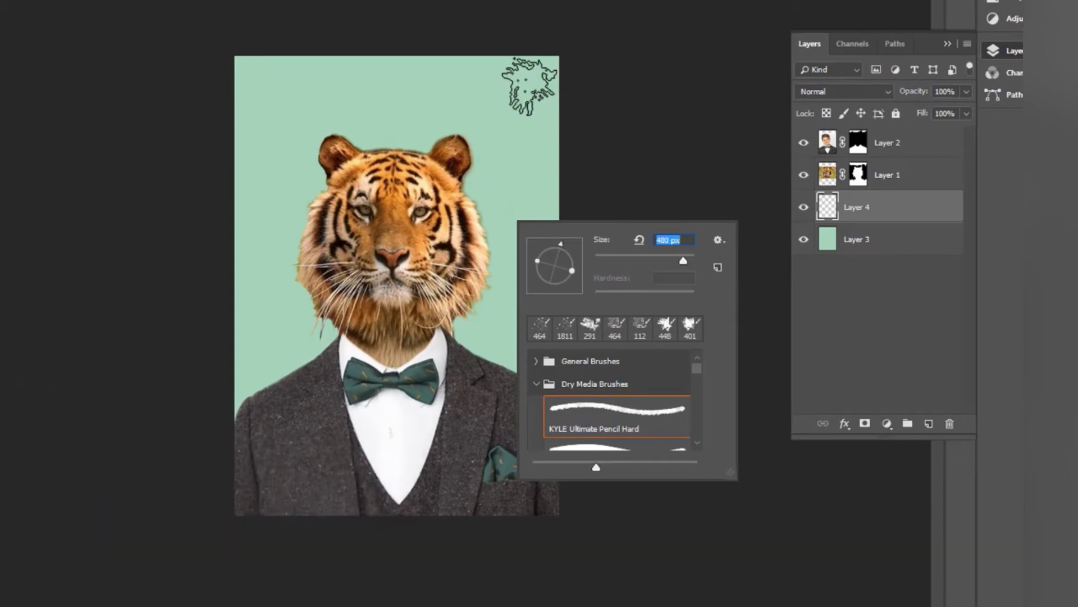
Stamp dark leafy strokes along the top and side edges on Layer 4, then lower its opacity to 40%.
left_click(530, 87)
left_click(546, 164)
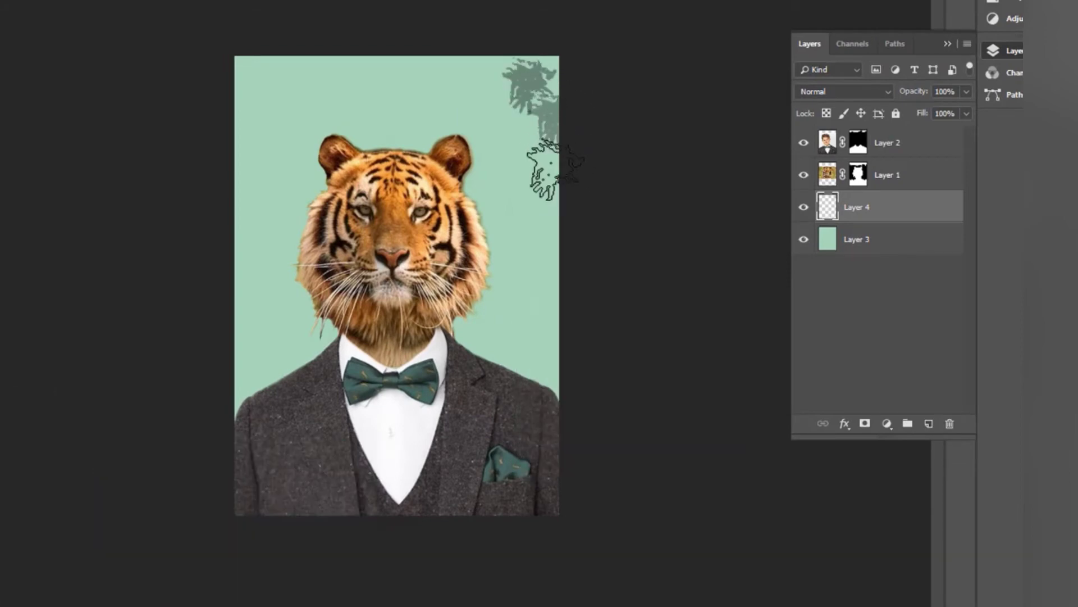
left_click_drag(478, 81, 539, 129)
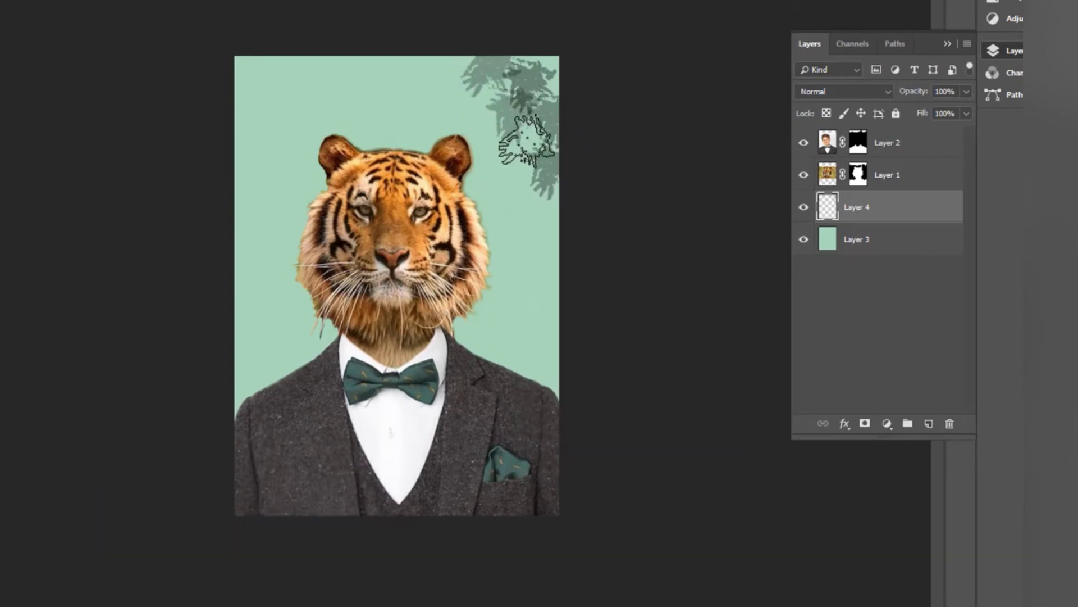
mouse_move(564, 78)
left_mouse_down()
mouse_move(315, 65)
mouse_move(259, 112)
mouse_move(247, 304)
left_mouse_up()
mouse_move(245, 67)
left_mouse_down()
mouse_move(242, 388)
mouse_move(523, 315)
mouse_move(400, 118)
left_mouse_up()
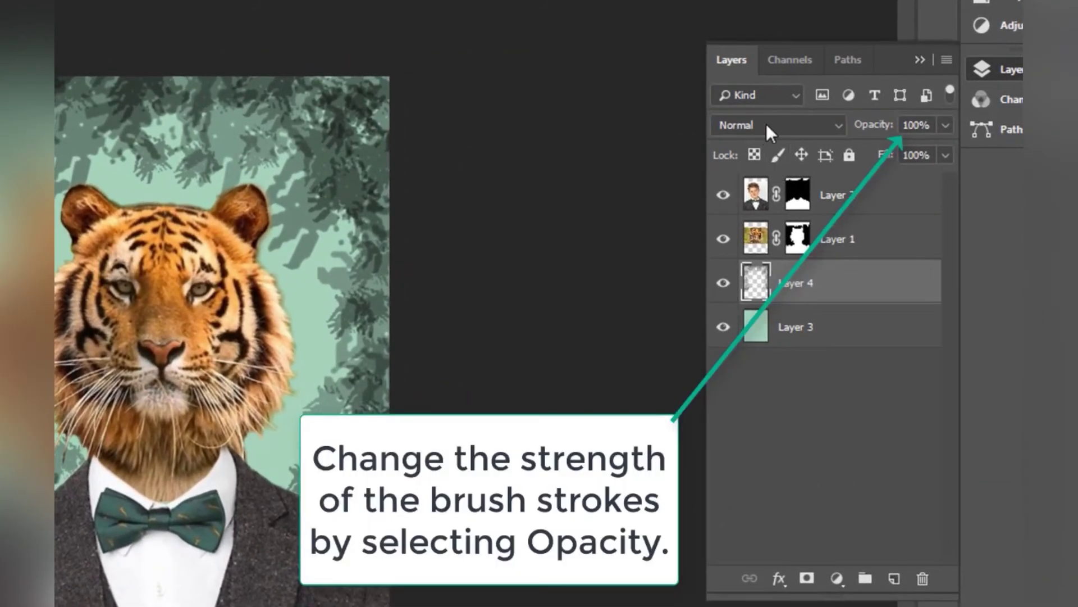
left_click(947, 124)
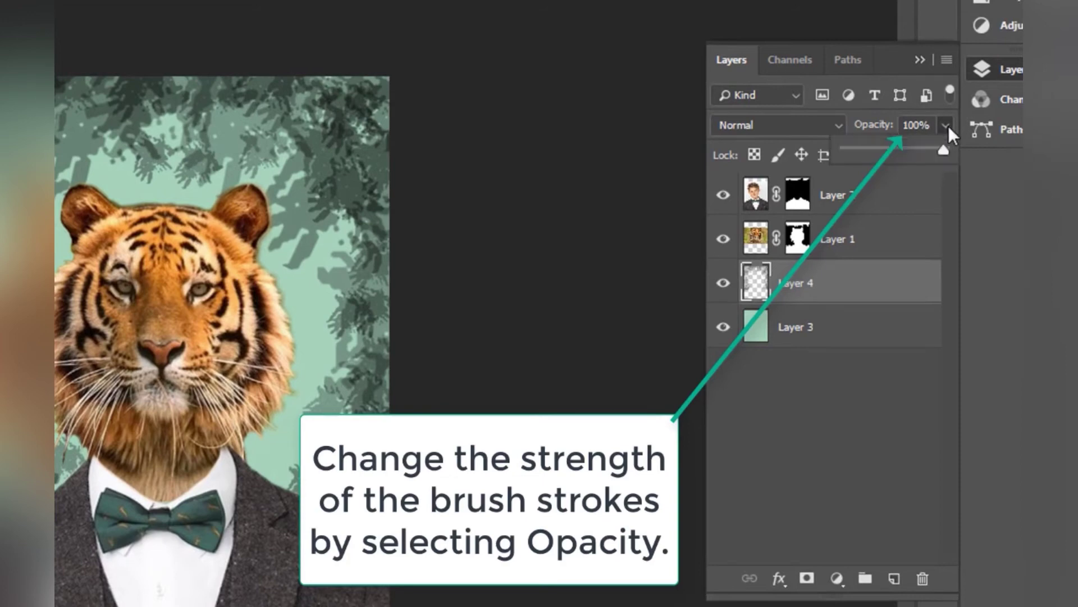
left_click_drag(923, 148, 884, 150)
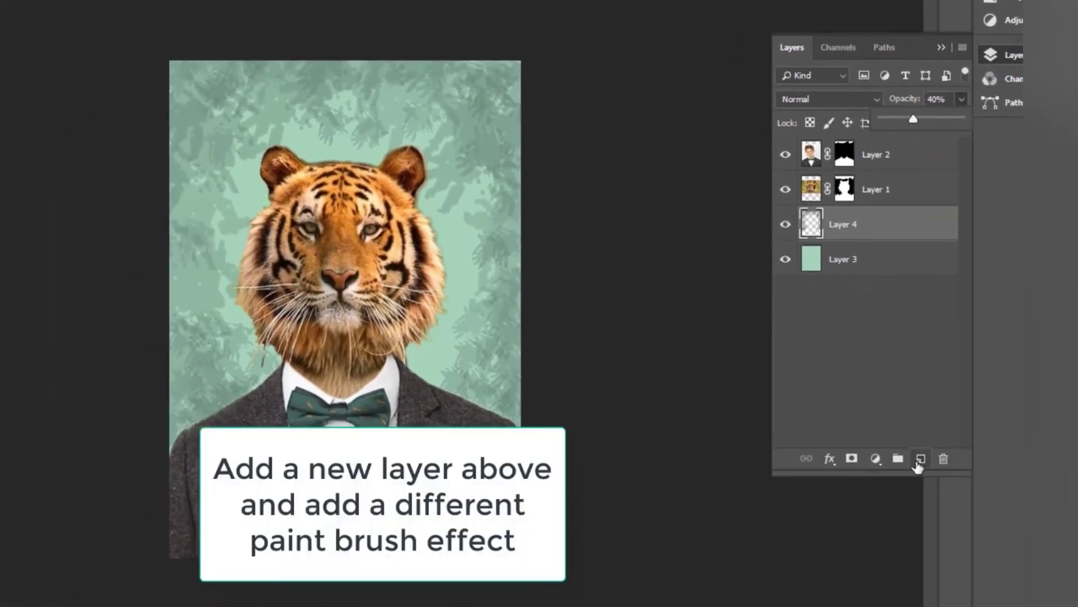
On a new Layer 5, paint dark leafy texture around the canvas edges with a 495 px brush.
left_click(922, 459)
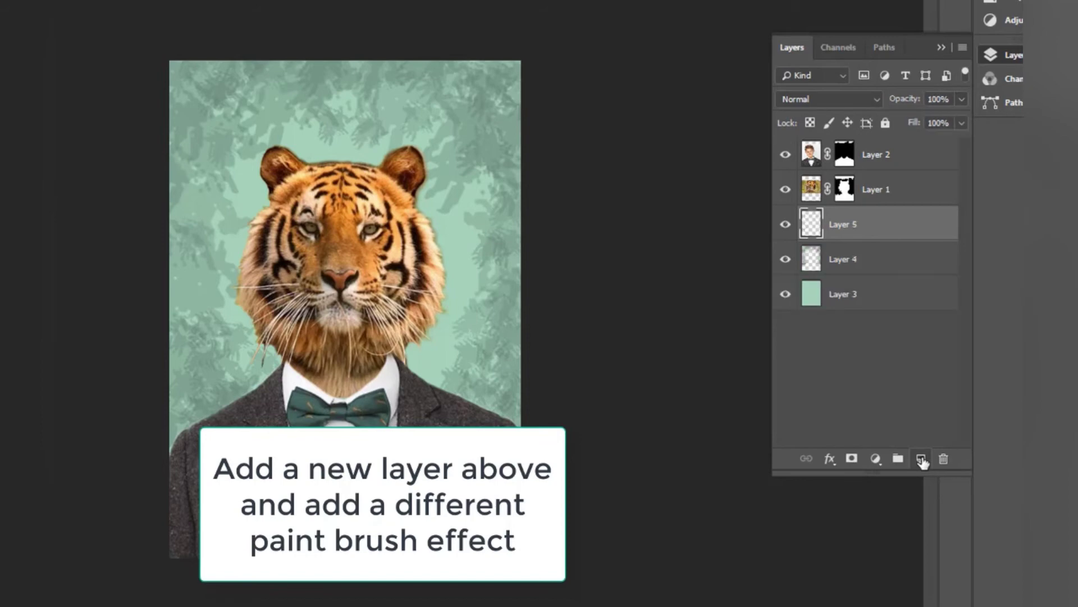
right_click(477, 108)
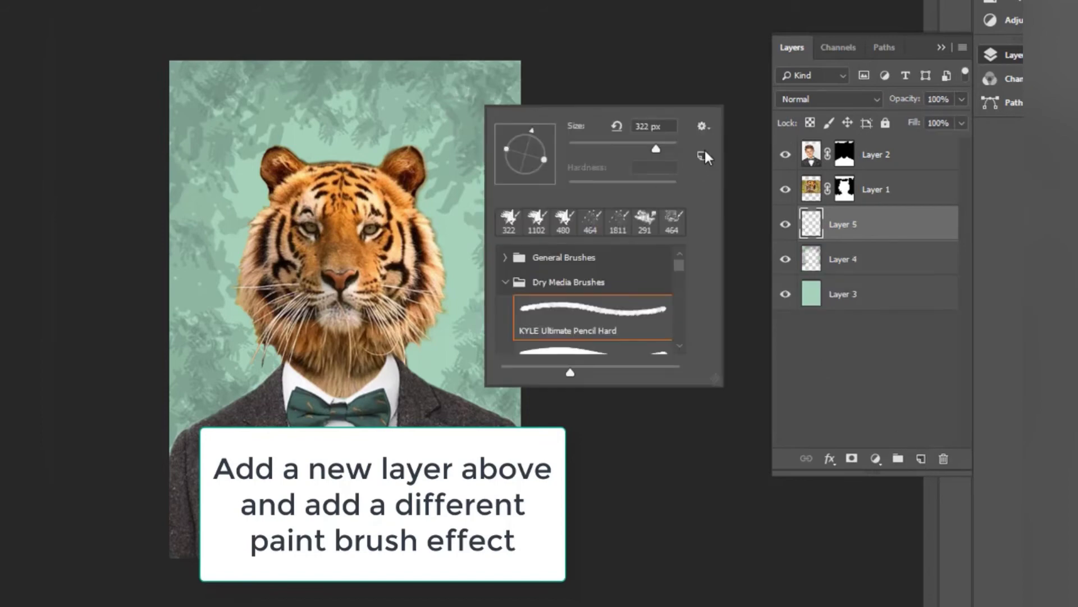
left_click(666, 147)
left_click(495, 113)
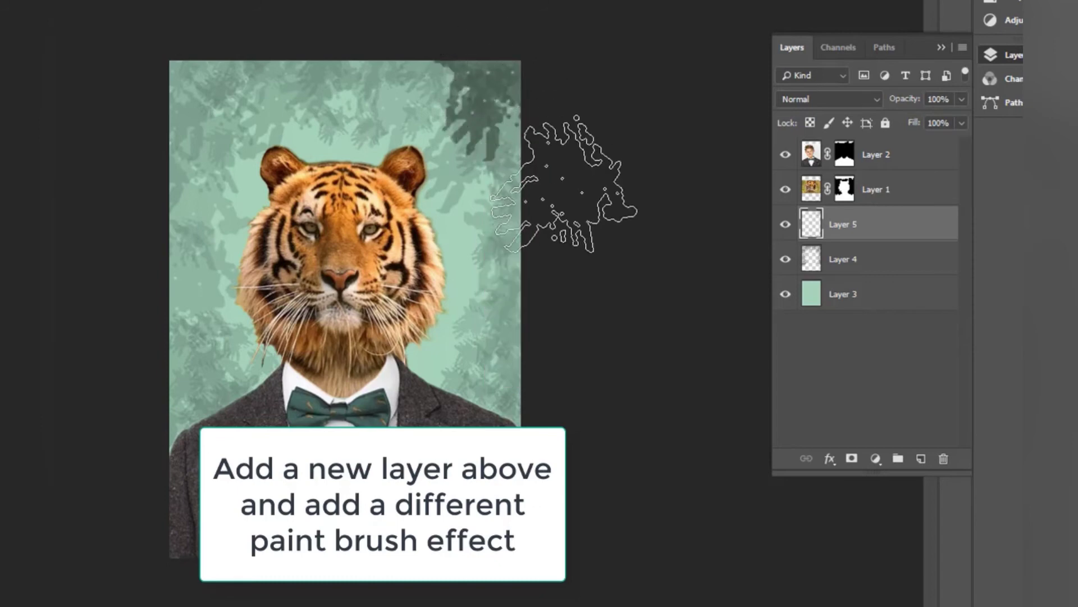
mouse_move(549, 154)
left_mouse_down()
mouse_move(422, 84)
mouse_move(205, 86)
left_mouse_up()
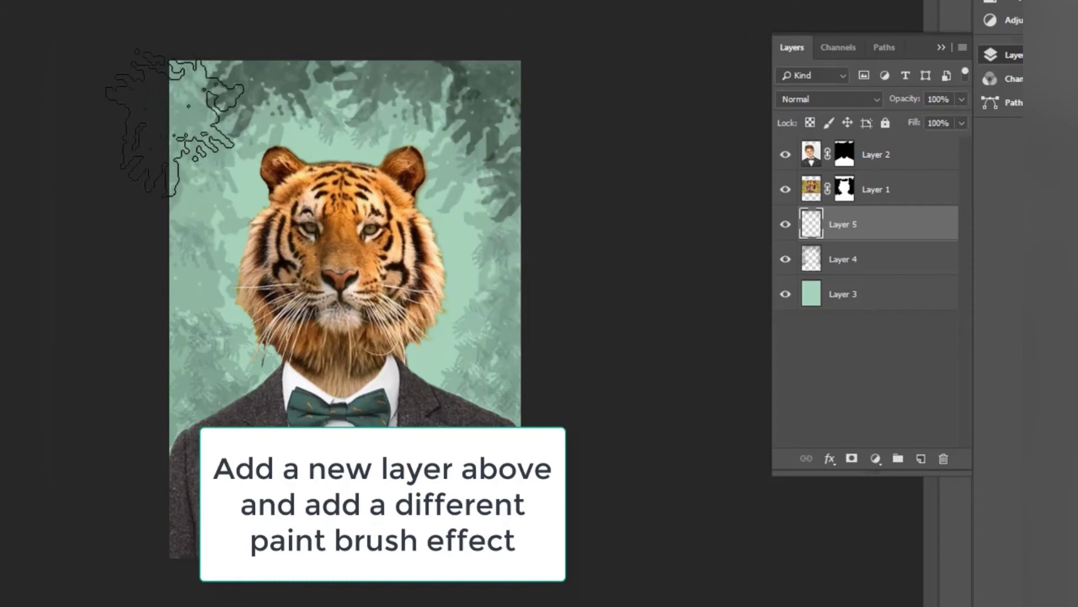
mouse_move(162, 204)
left_mouse_down()
mouse_move(141, 212)
mouse_move(144, 308)
mouse_move(137, 277)
left_mouse_up()
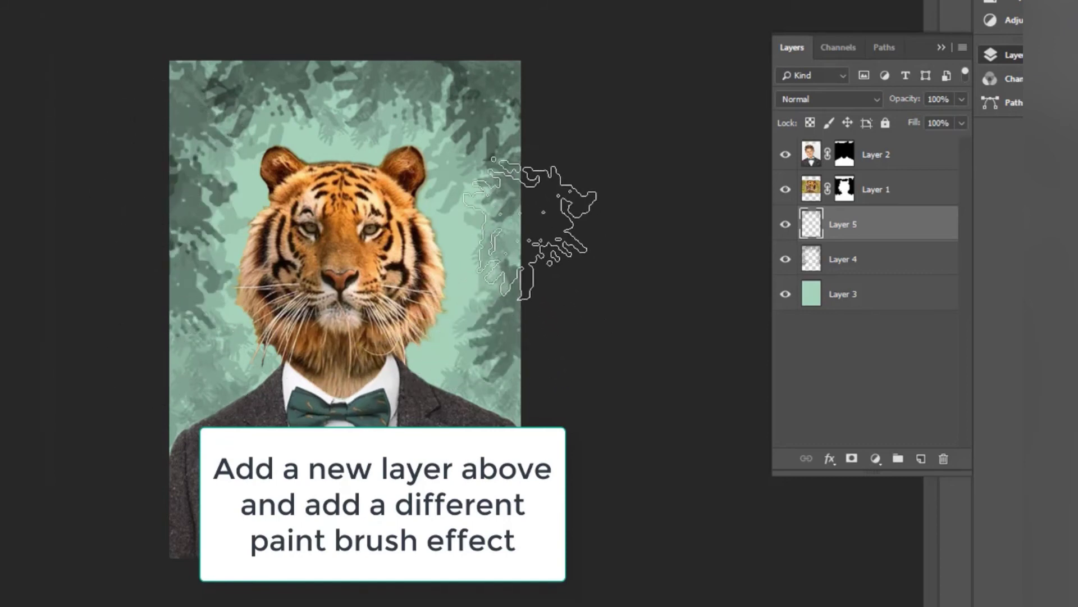
left_click_drag(517, 180, 359, 101)
left_click(359, 101)
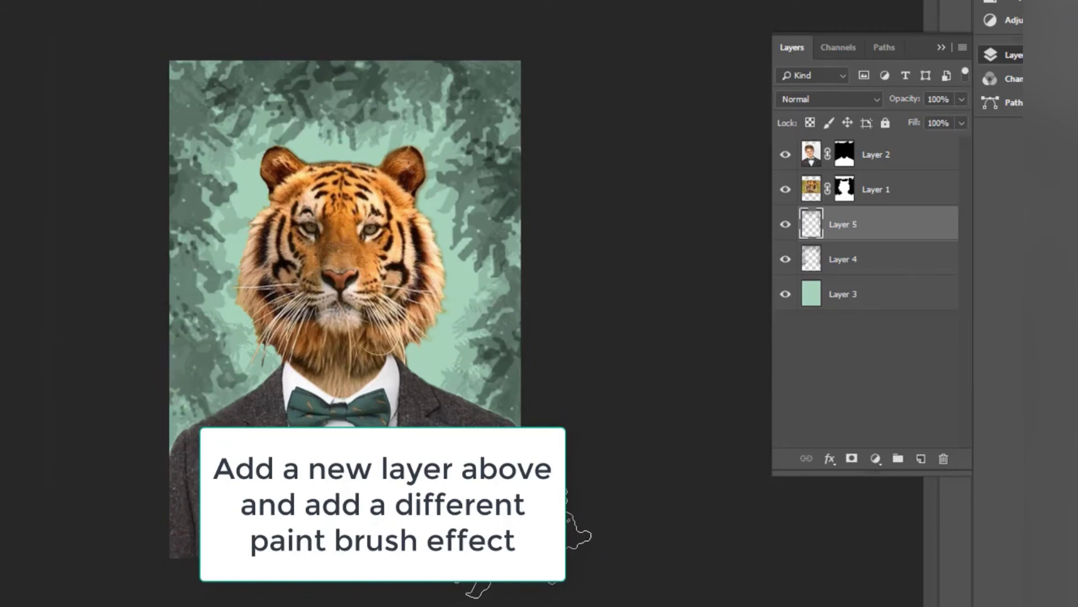
Fade Layer 5 to 61% opacity and add an empty Layer 6 above it.
left_click(962, 100)
left_click_drag(963, 116, 944, 119)
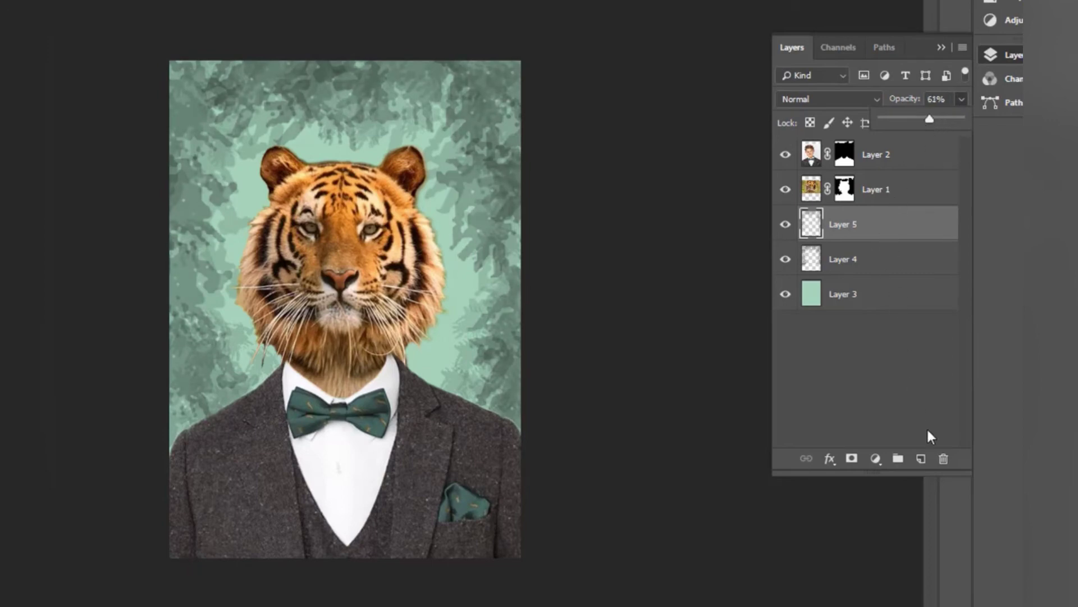
left_click(921, 458)
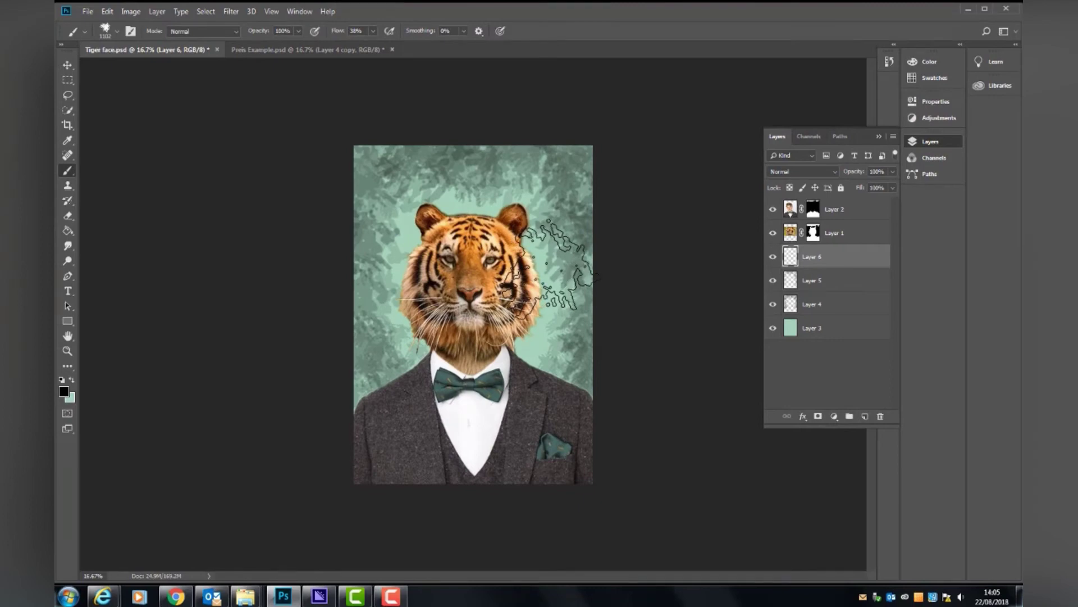
Stamp black specks around the tiger head with Kyle's Spatter Bot Tilt brush at 464 px.
right_click(554, 275)
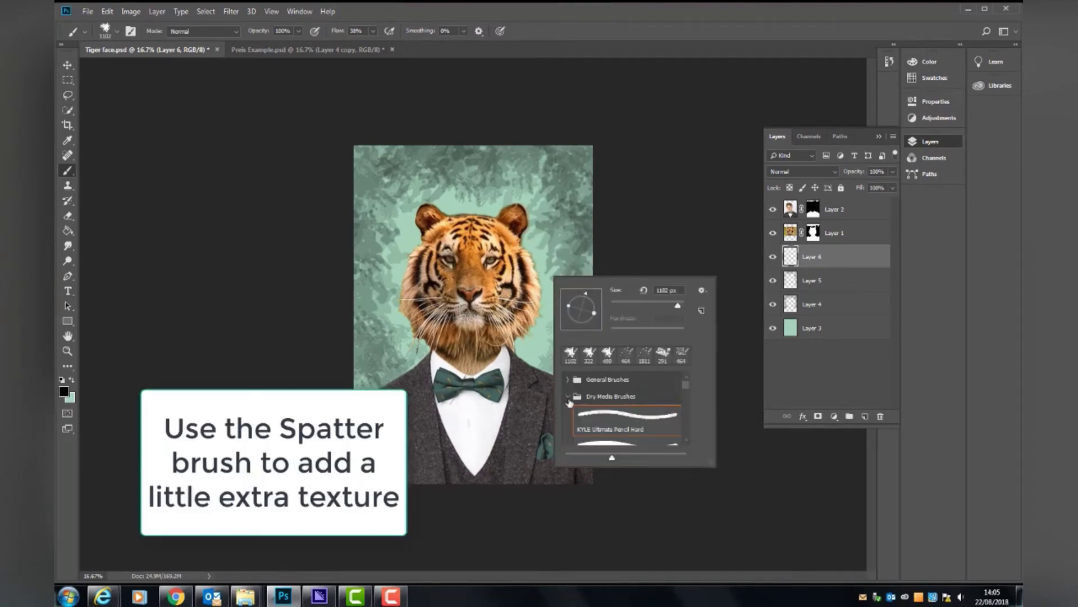
left_click(568, 397)
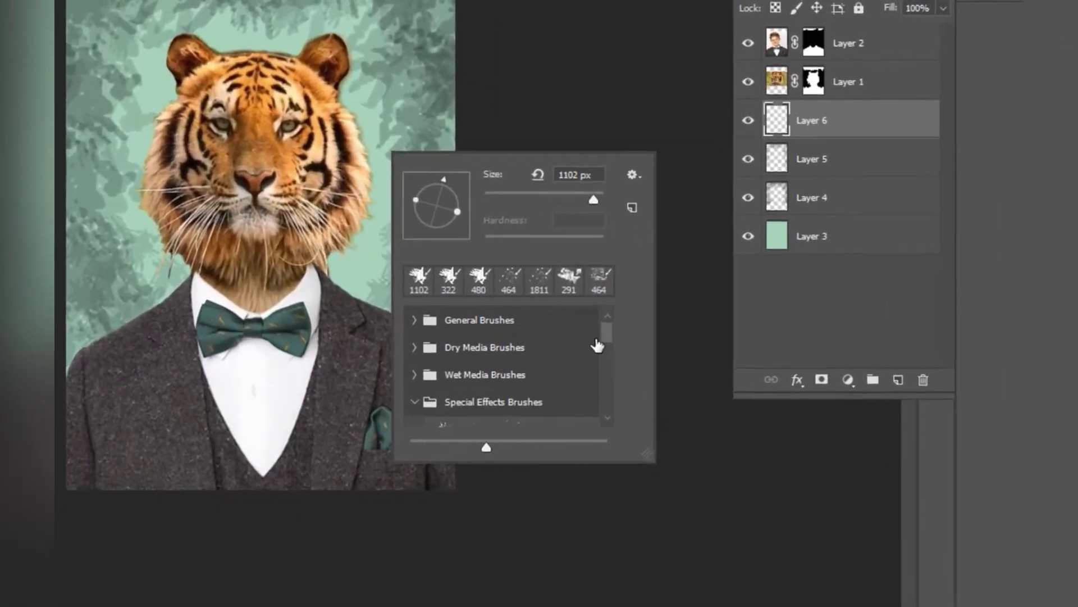
left_click_drag(684, 389, 683, 401)
left_click_drag(603, 355, 604, 359)
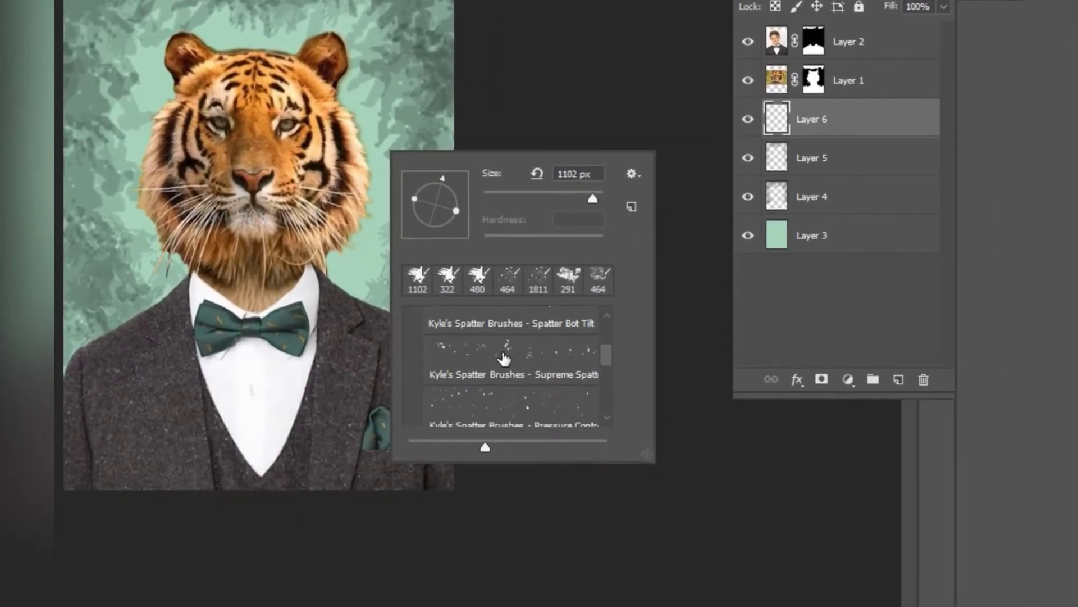
left_click(505, 321)
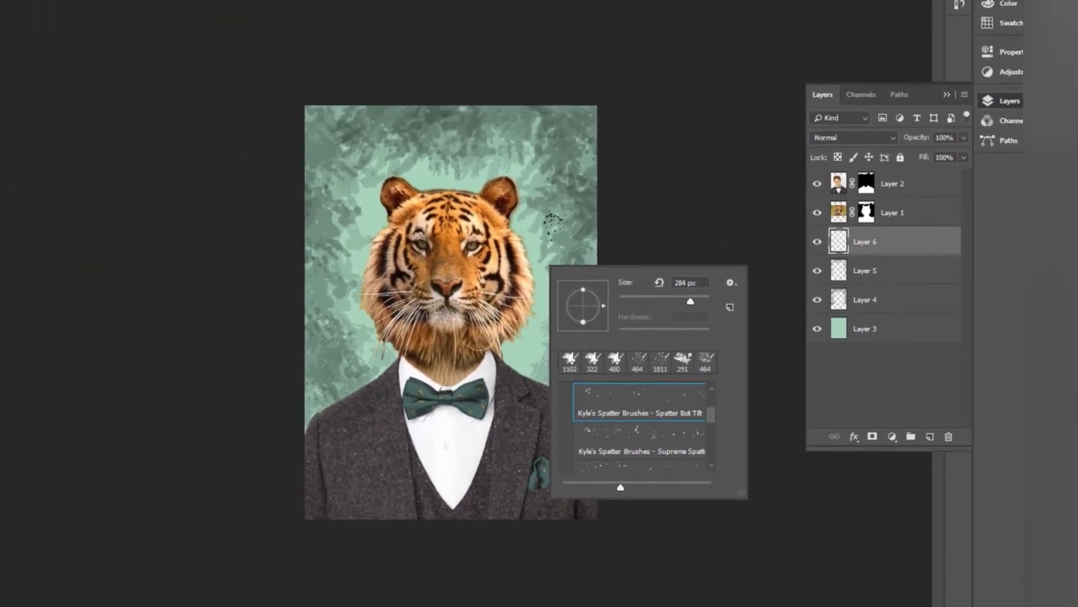
left_click(545, 231)
right_click(556, 217)
left_click_drag(719, 248, 718, 245)
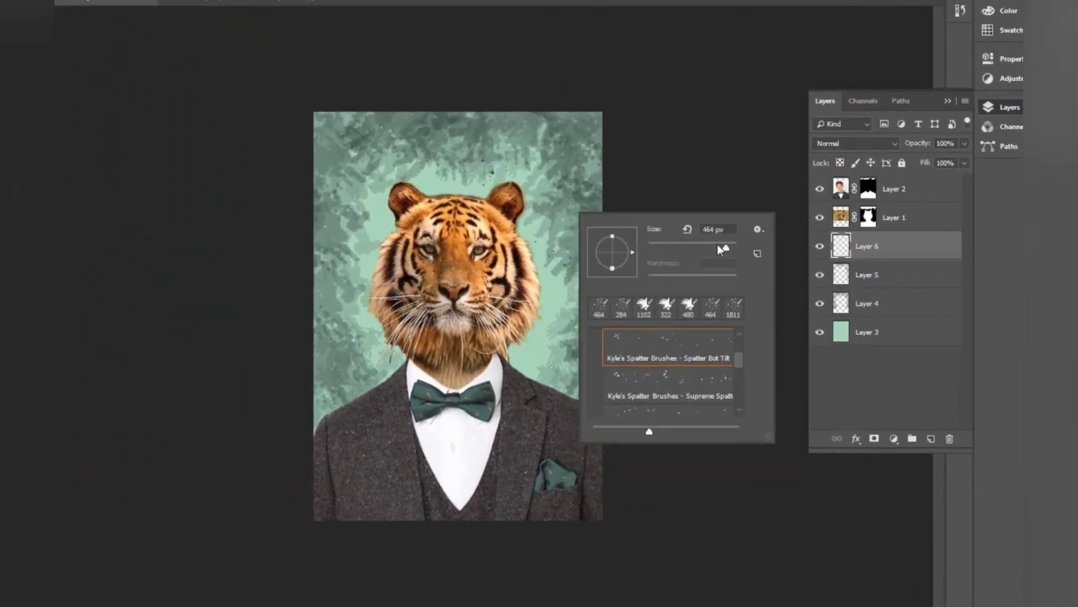
Add Layer 7, fill it solid black with the Paint Bucket, and give it a layer mask.
left_click(931, 438)
key("g")
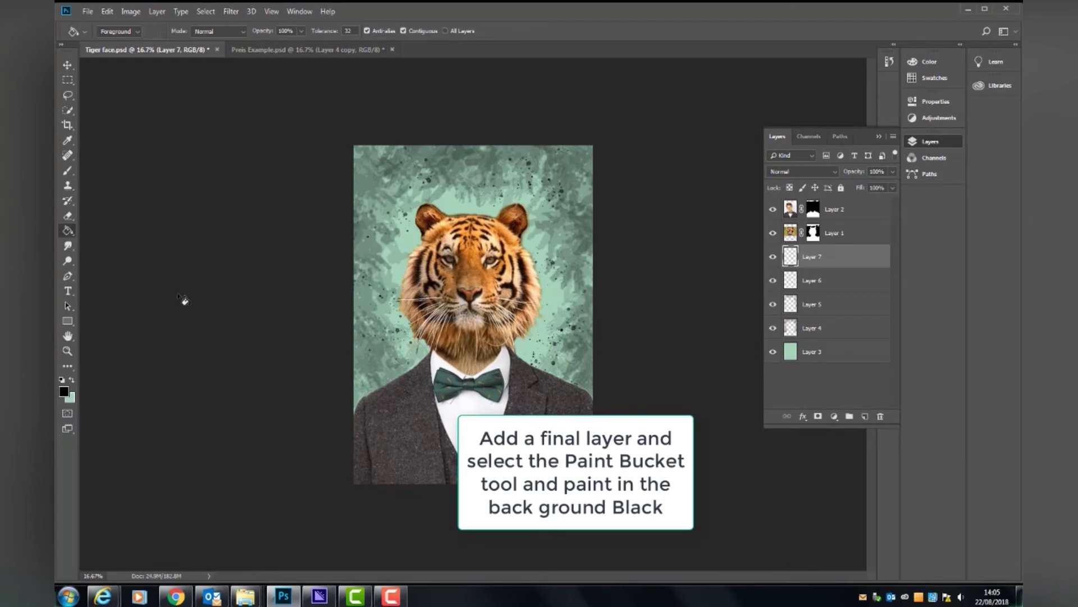
left_click(533, 351)
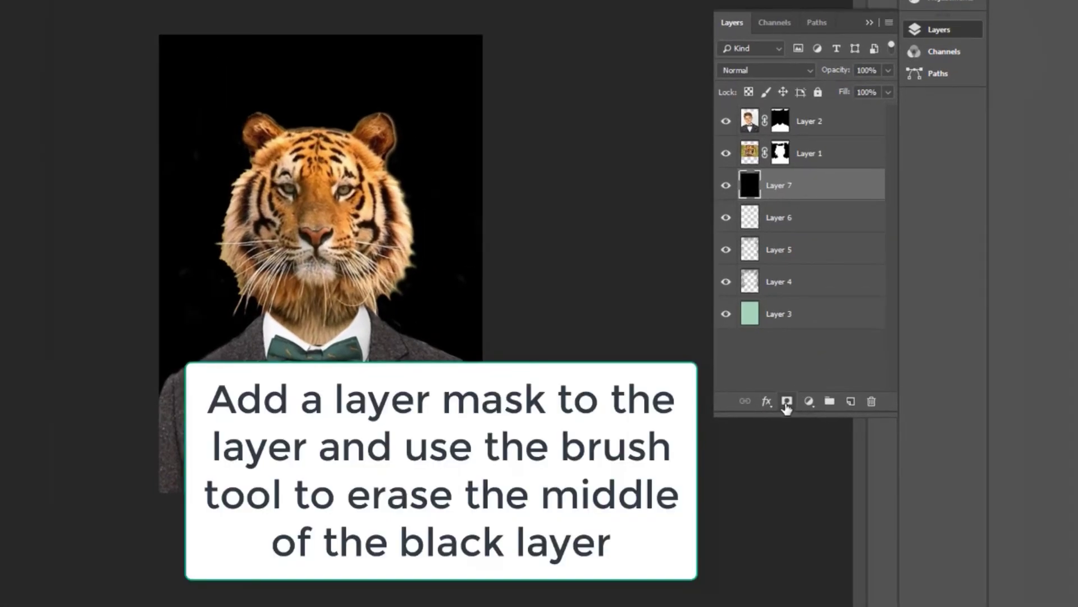
left_click(787, 403)
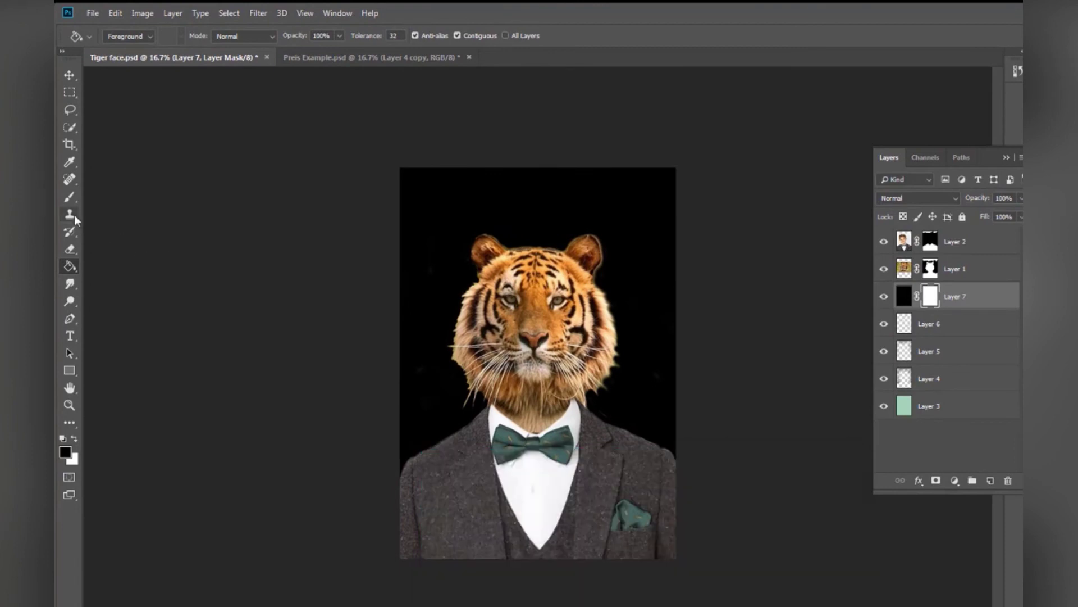
Set the Brush to Soft Round at 0% hardness and 1457 px.
left_click(70, 197)
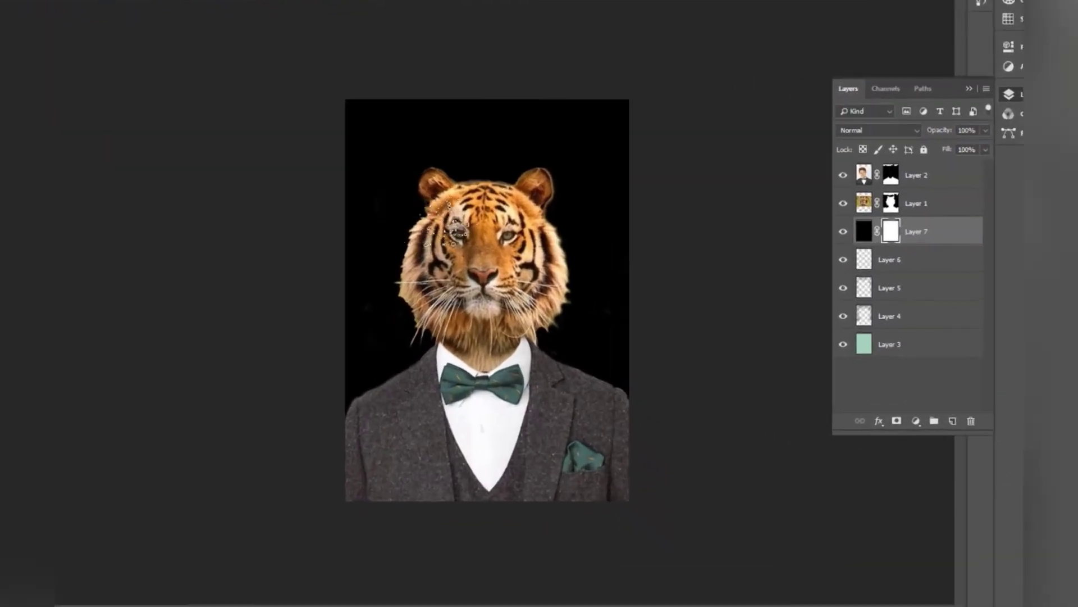
right_click(491, 240)
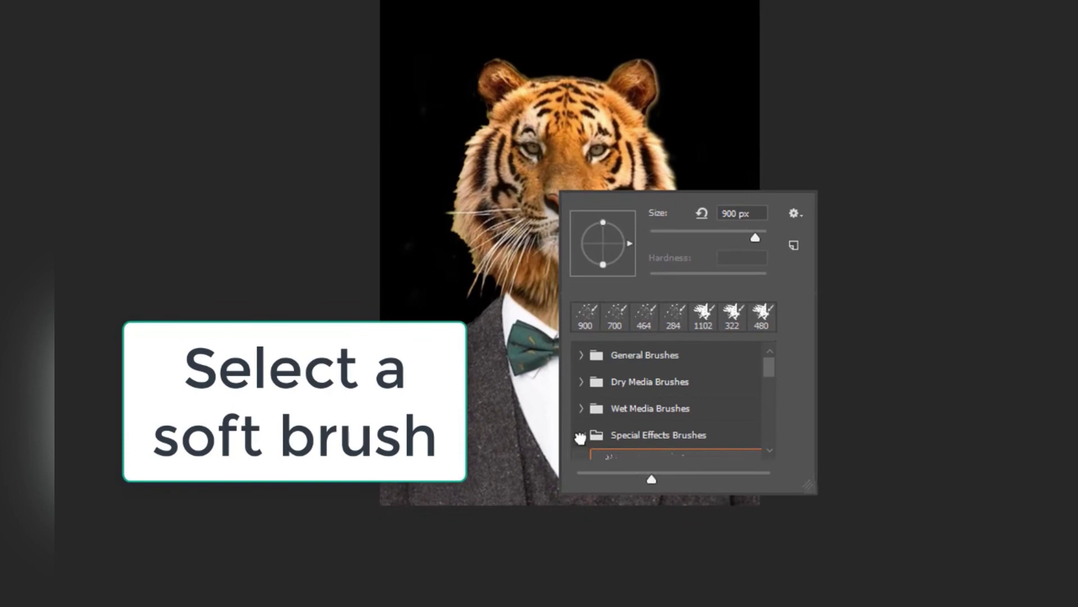
left_click(581, 355)
left_click(650, 384)
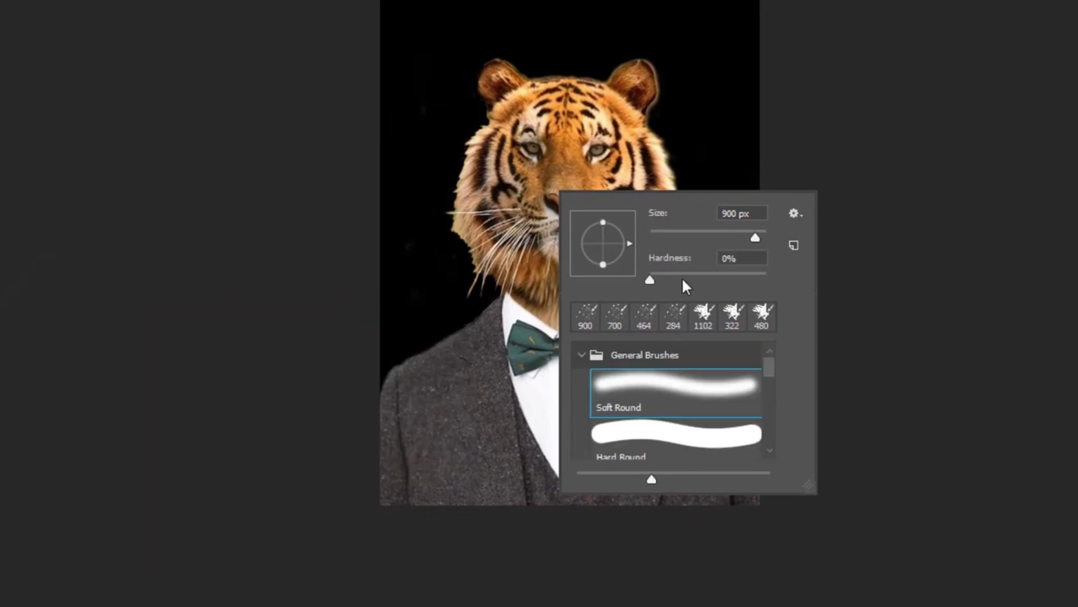
left_click_drag(756, 237, 759, 237)
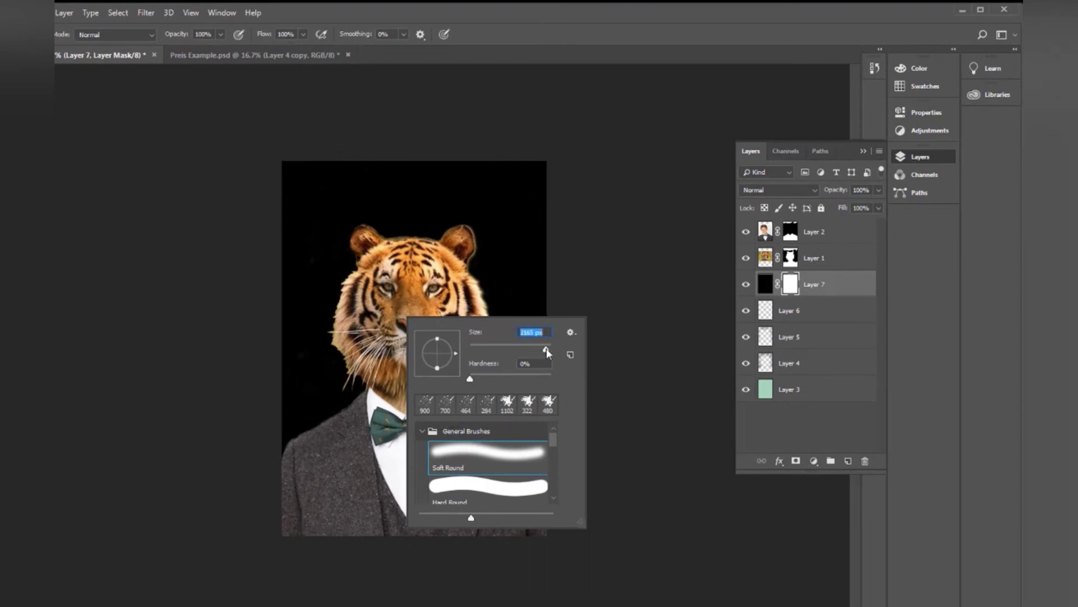
left_click_drag(545, 351, 544, 350)
key("Return")
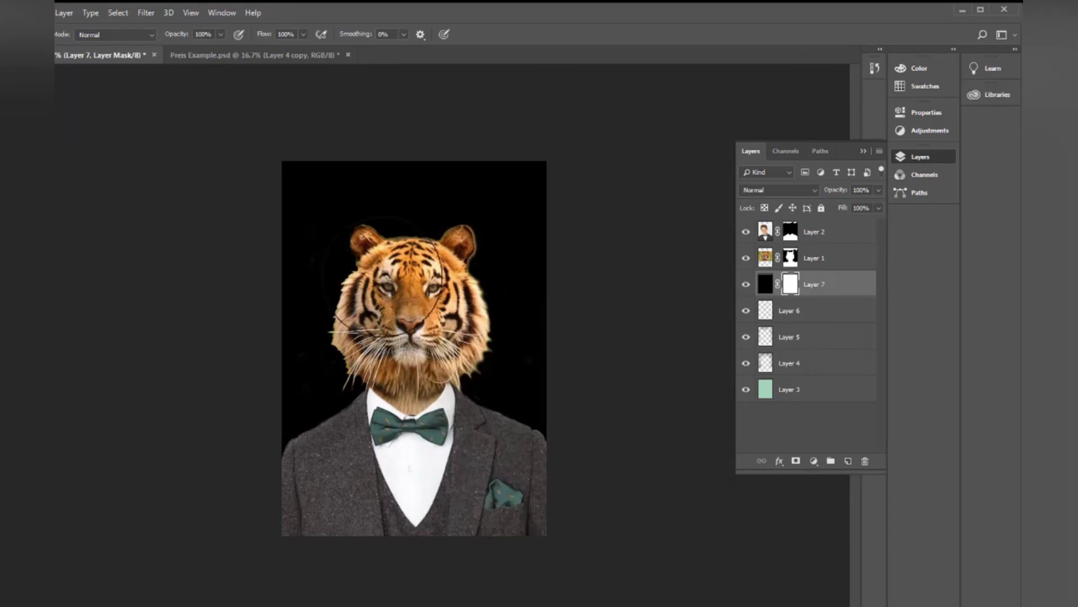
Paint the mask clear around the tiger head and lower Layer 7 to 84% opacity.
mouse_move(398, 288)
left_mouse_down()
mouse_move(472, 329)
mouse_move(337, 349)
mouse_move(387, 208)
left_mouse_up()
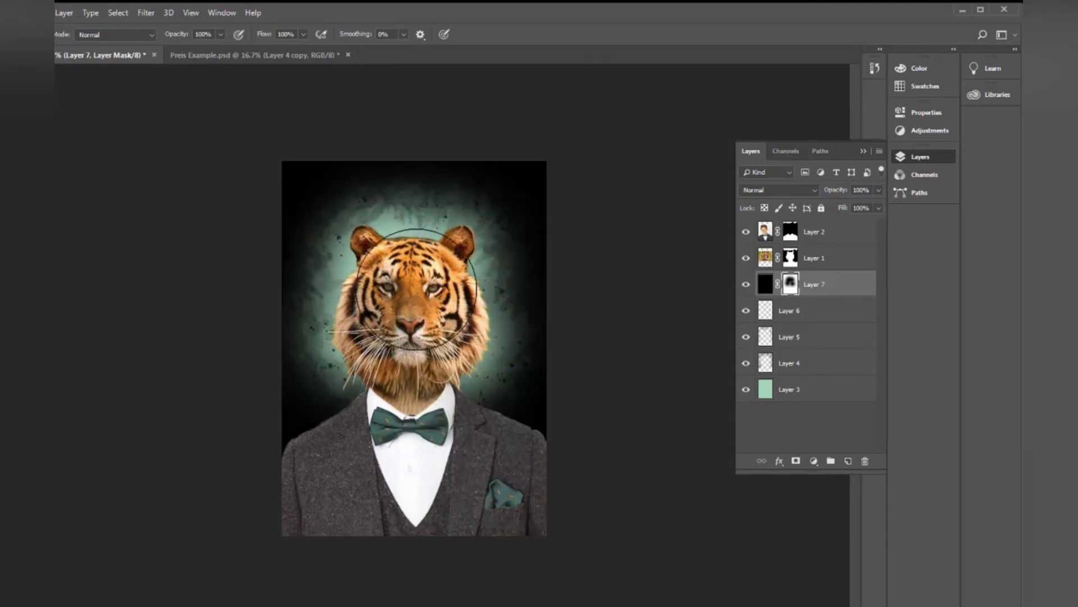
left_click(878, 207)
left_click_drag(869, 202, 868, 203)
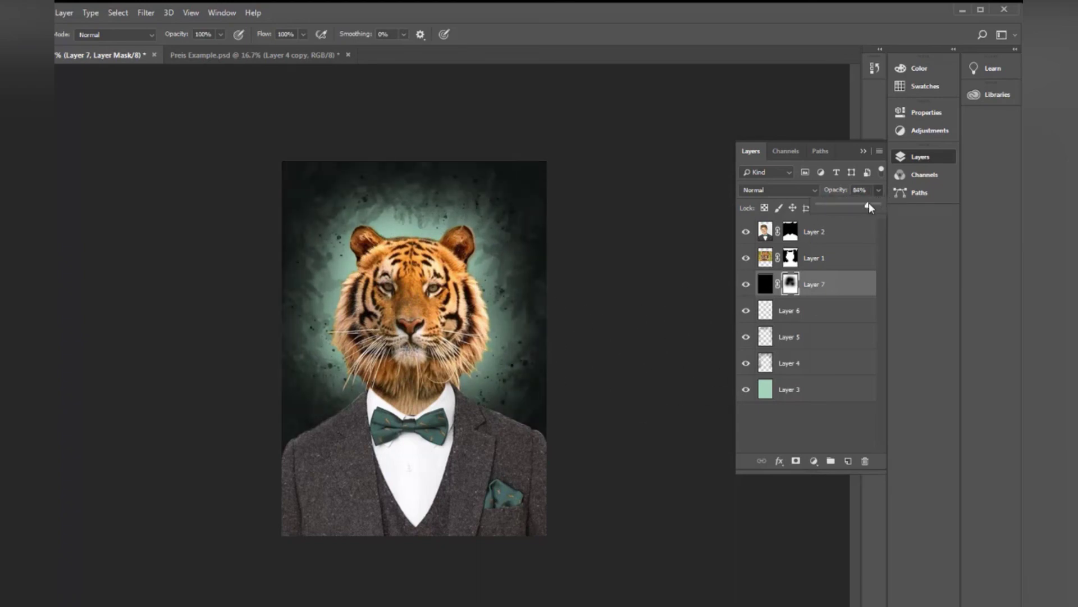
left_click(348, 298)
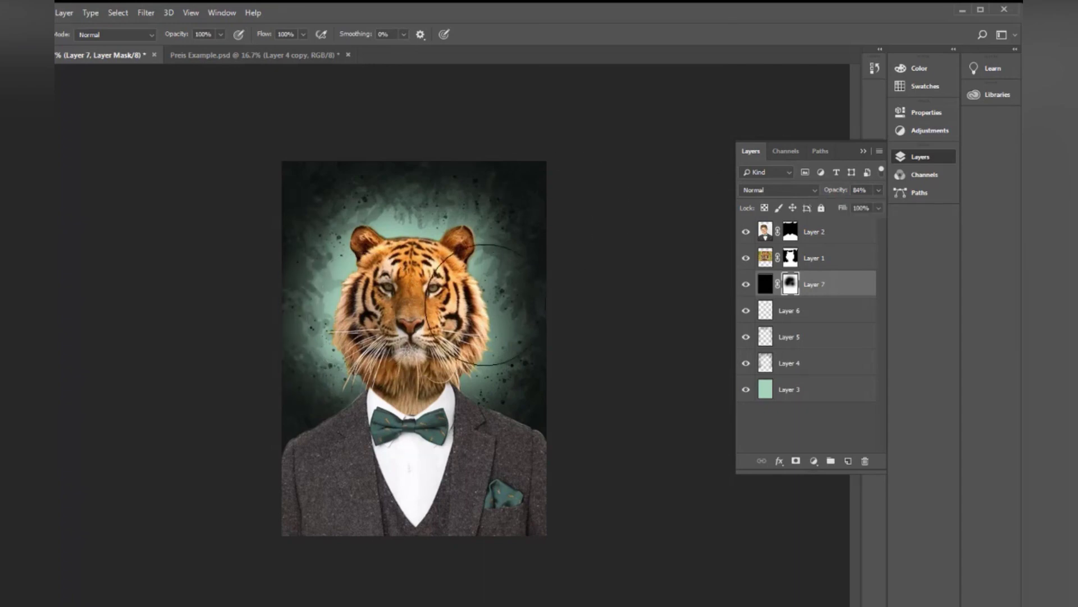
left_click_drag(477, 303, 506, 336)
left_click_drag(505, 264, 460, 202)
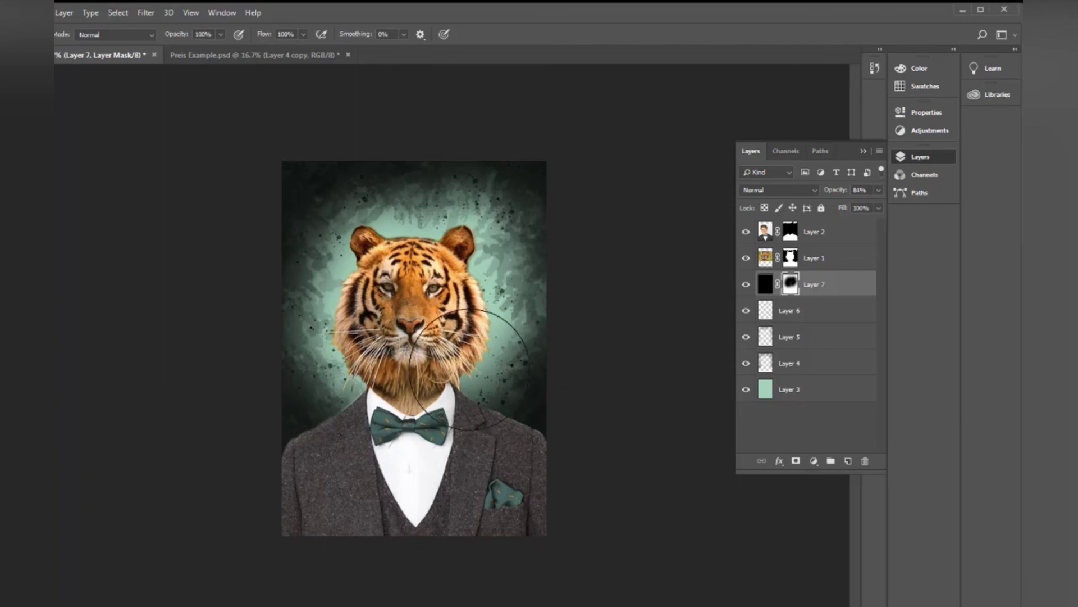
left_click_drag(334, 214, 517, 222)
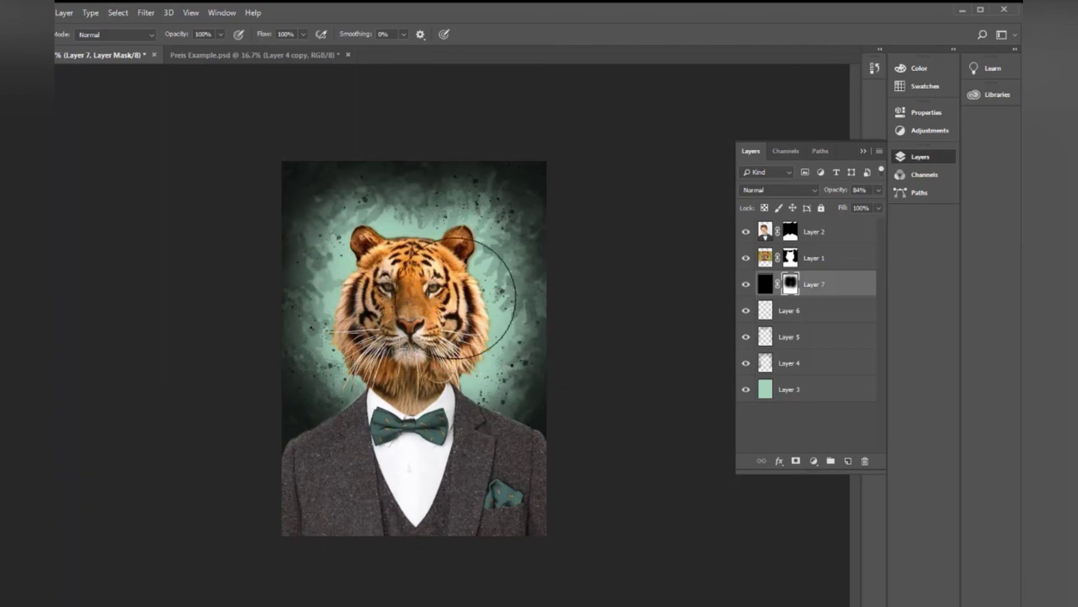
left_click_drag(456, 298, 516, 213)
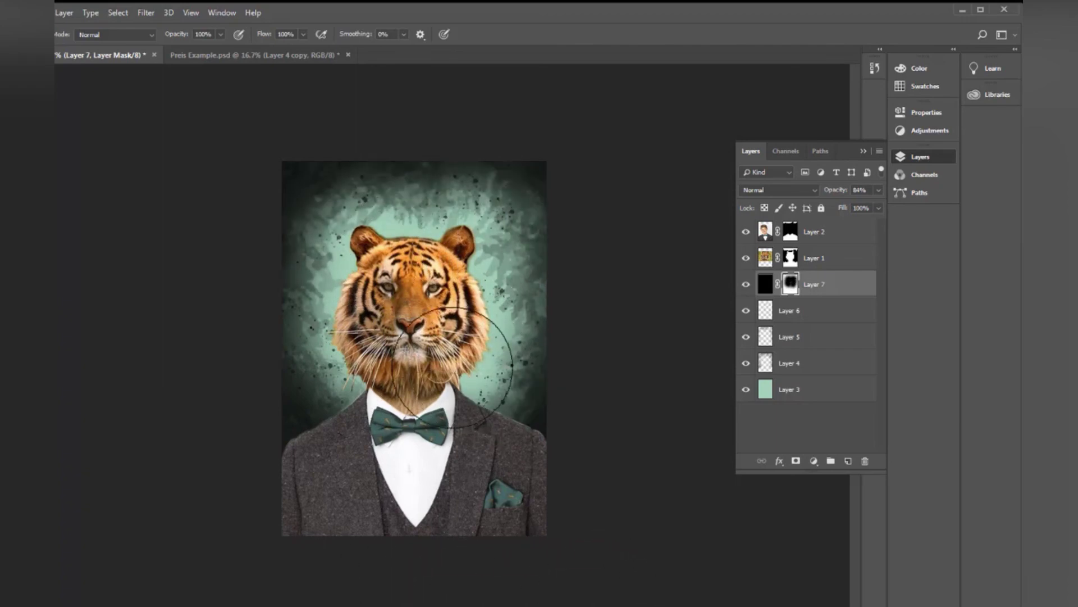